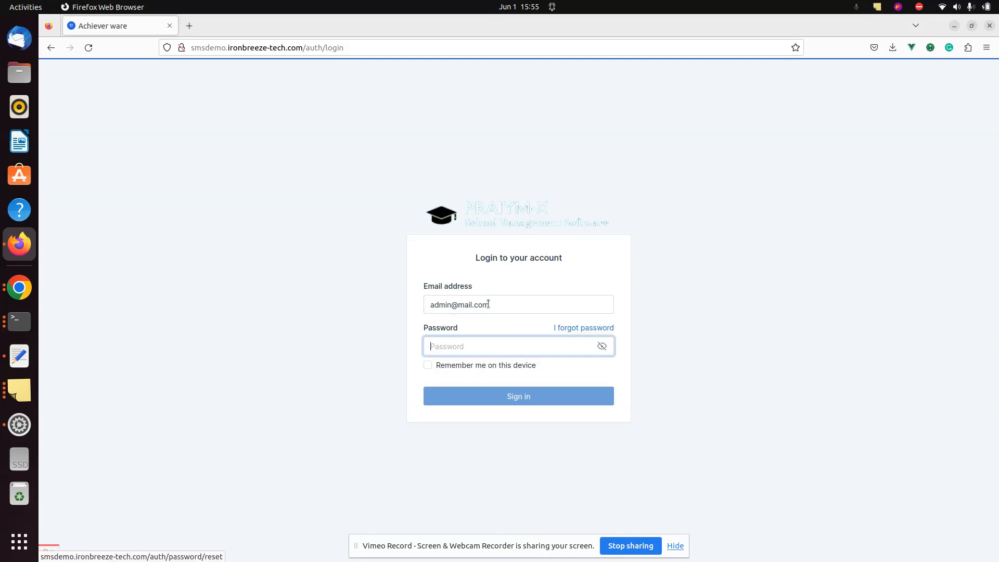
Sign in with the admin password and dismiss Firefox's offer to save the login
text(assword)
key(Return)
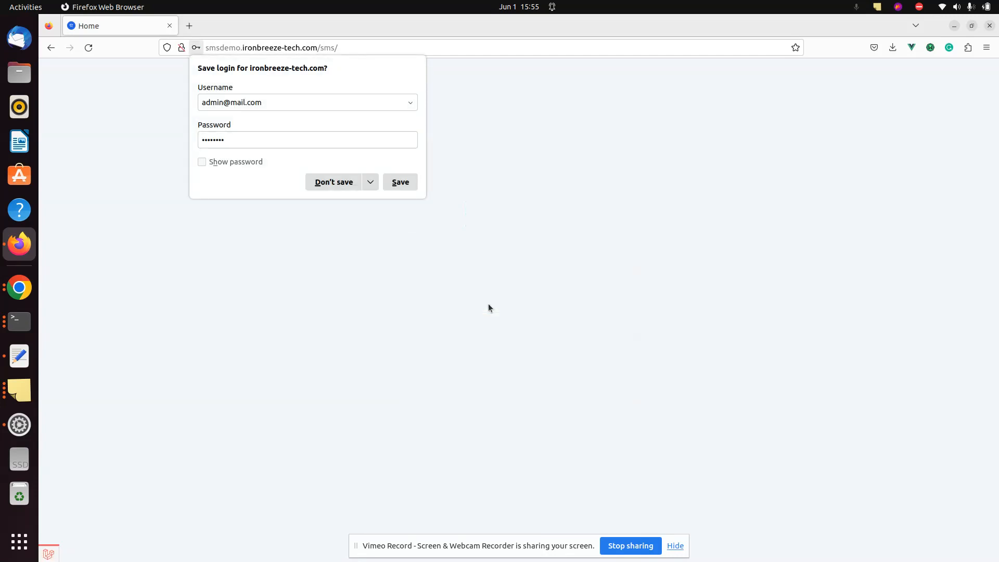
click(488, 304)
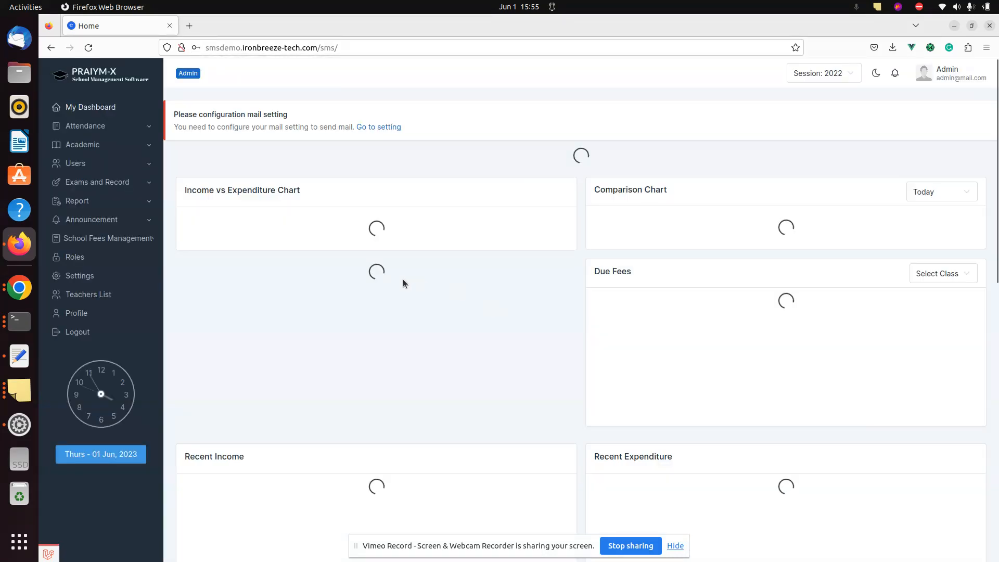
Go from Teacher Attendance to the Student Attendance page for 01 June, 2023
click(116, 130)
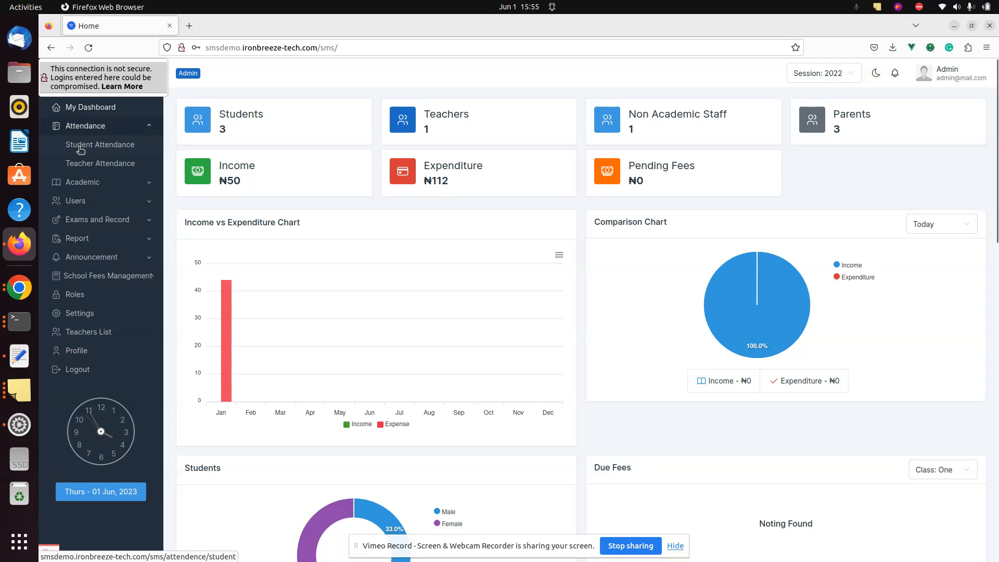
click(85, 164)
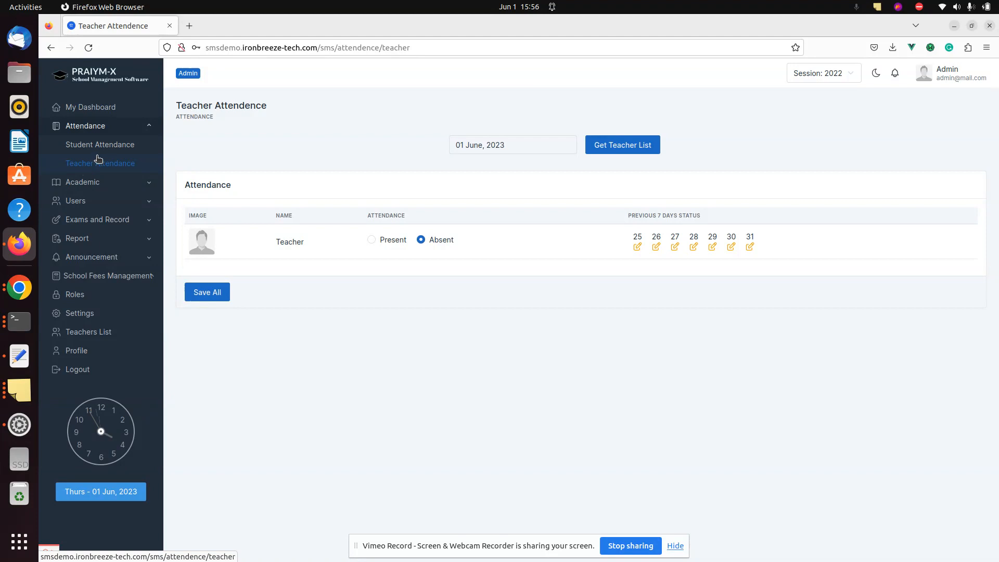
click(80, 143)
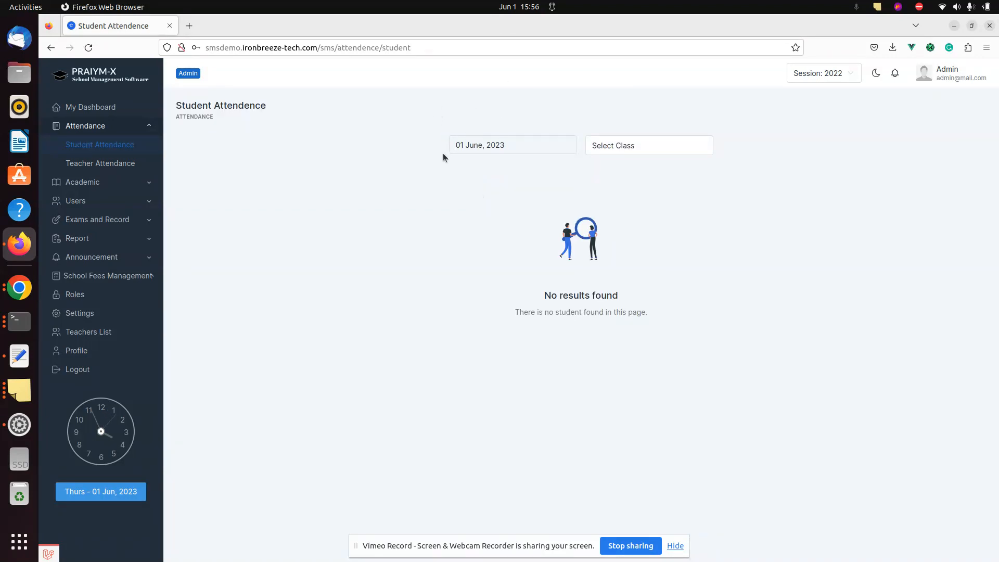
Load the student list for class SS 1, section A
click(616, 146)
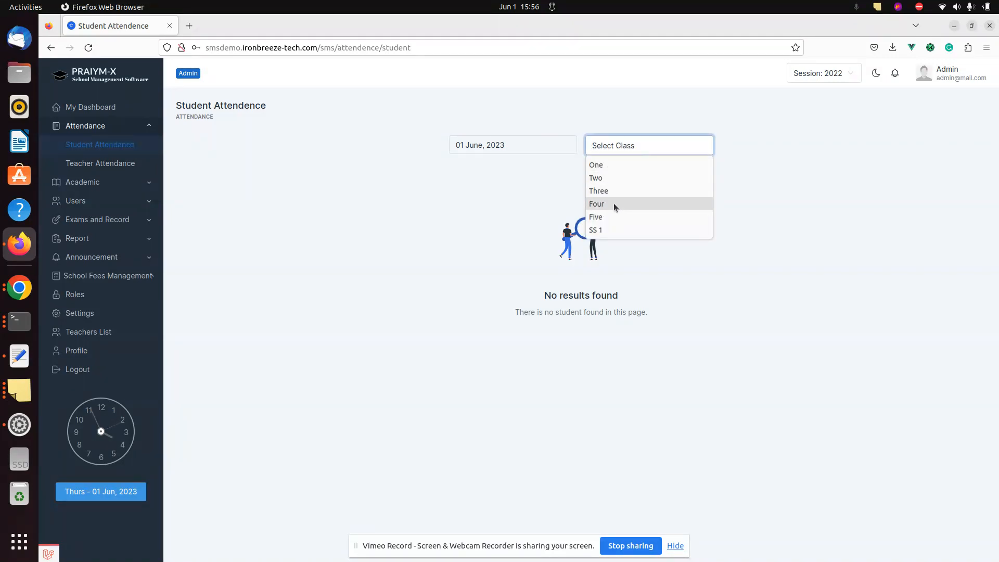
click(614, 228)
click(676, 146)
click(661, 167)
click(748, 145)
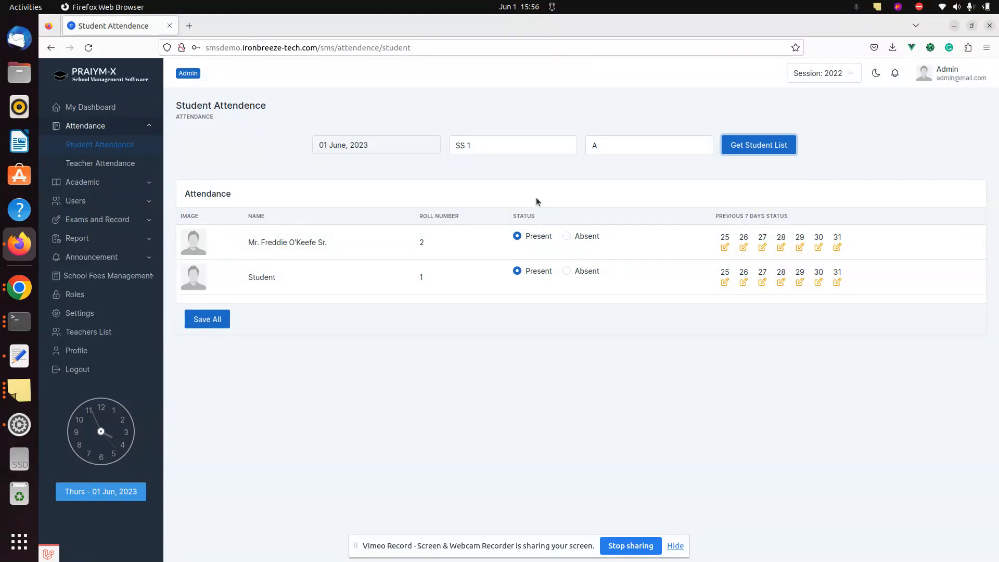
click(728, 247)
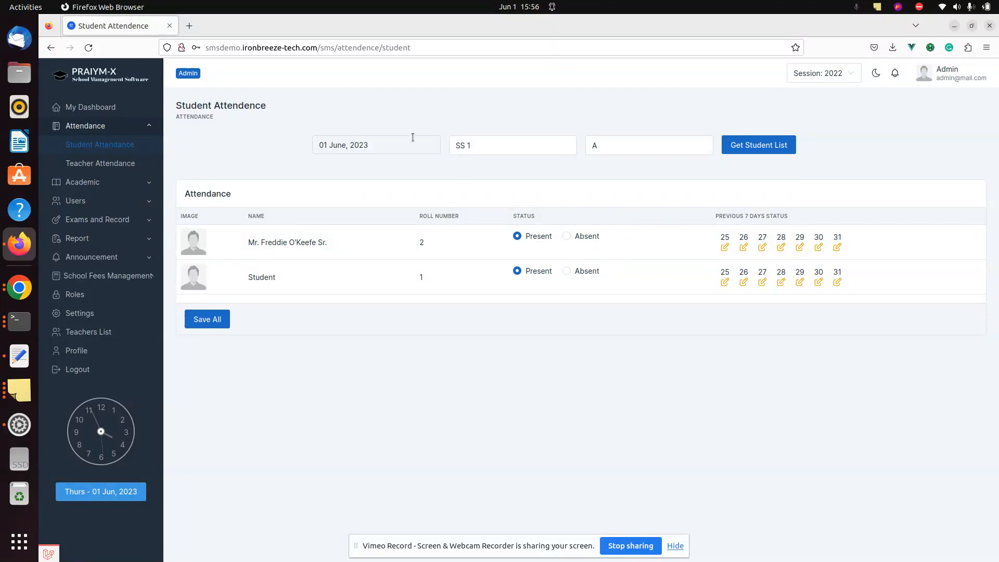
Mark roll 2 absent for 01 June, 2023 and save all attendance
click(394, 146)
click(394, 145)
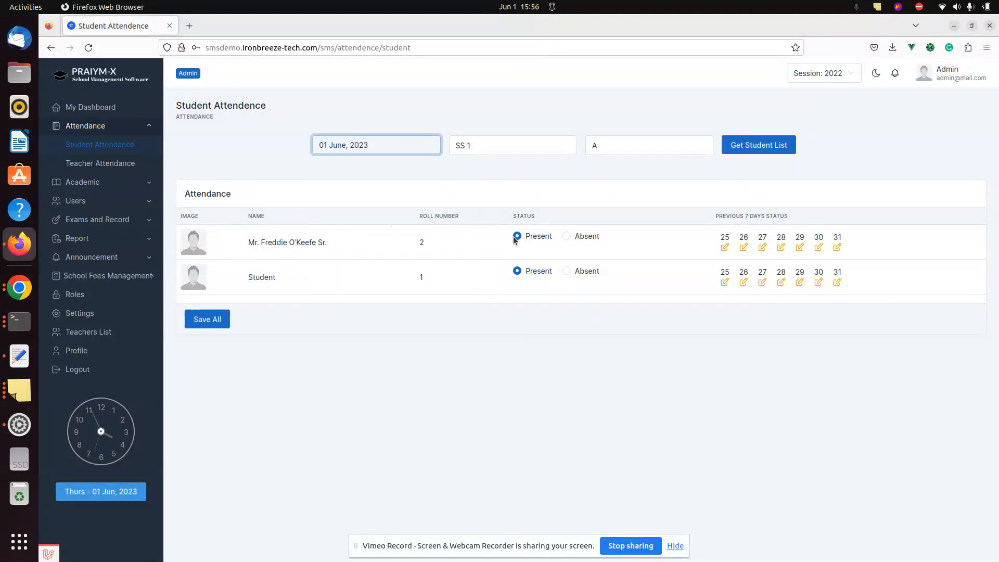
click(568, 237)
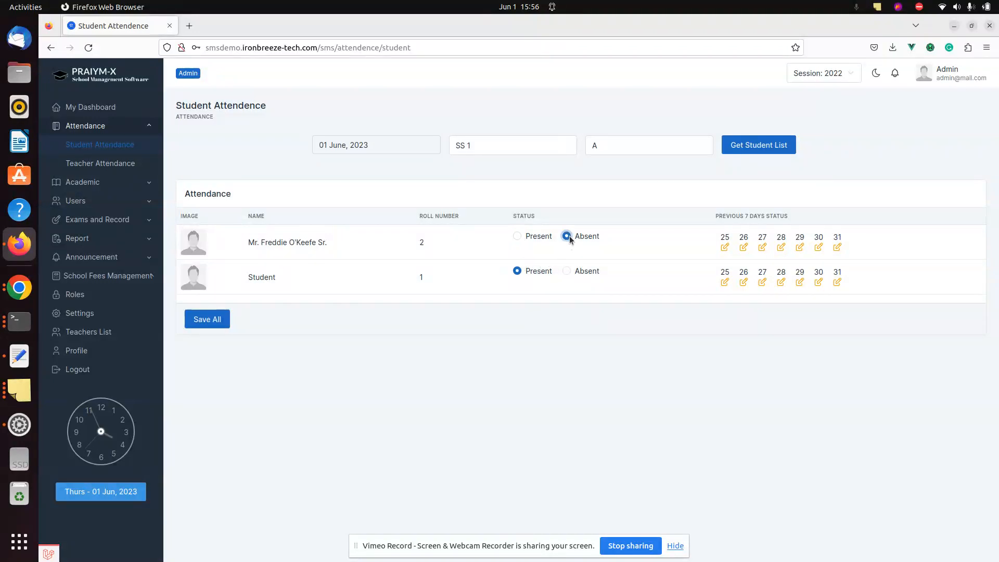
click(517, 237)
click(567, 236)
click(209, 316)
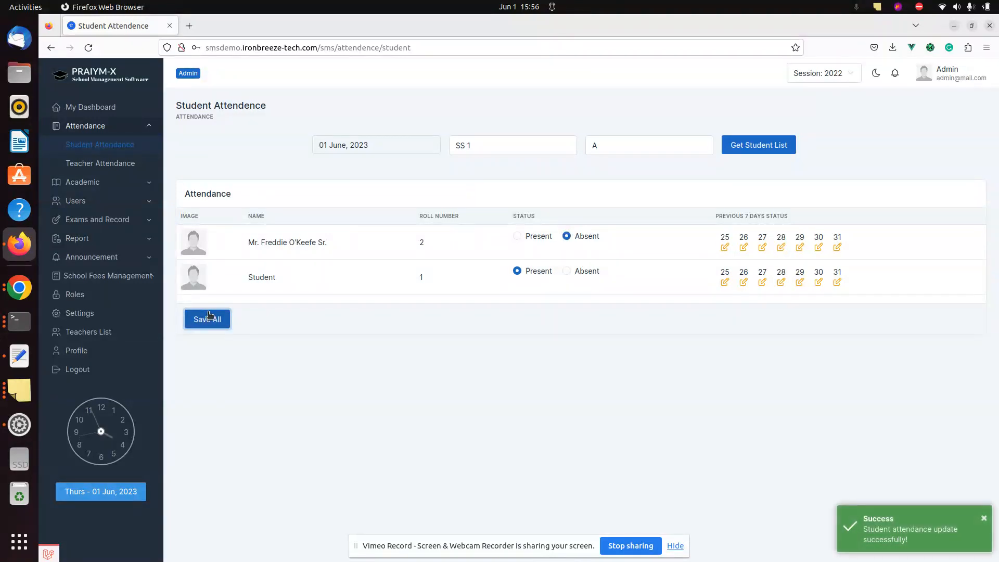
click(392, 151)
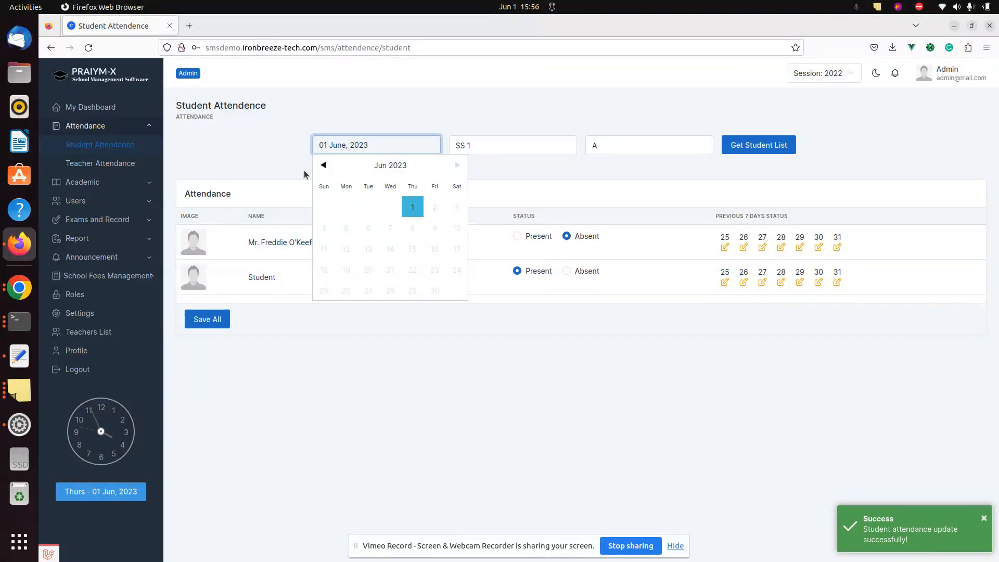
click(337, 166)
click(323, 165)
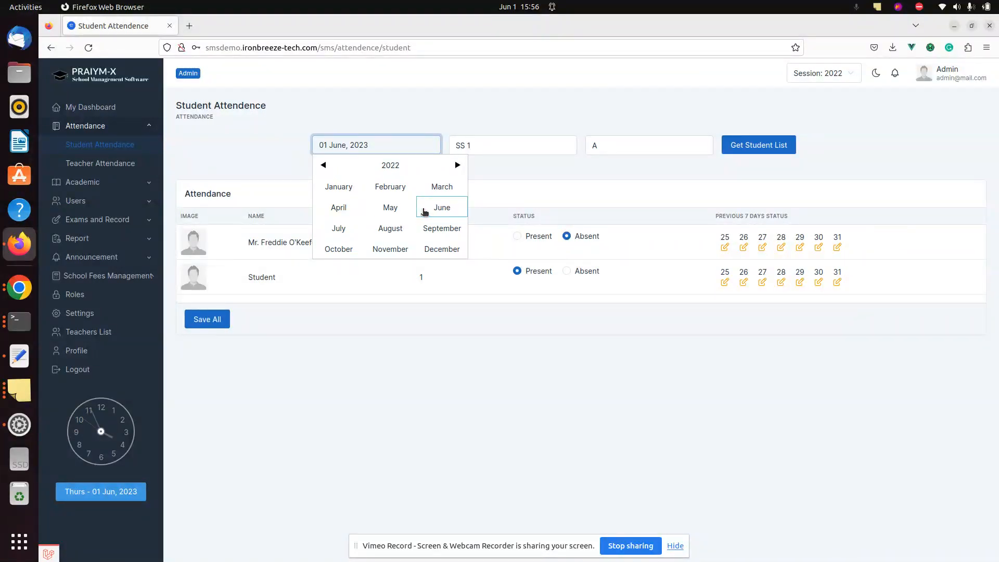
click(421, 213)
click(456, 166)
click(454, 168)
click(411, 168)
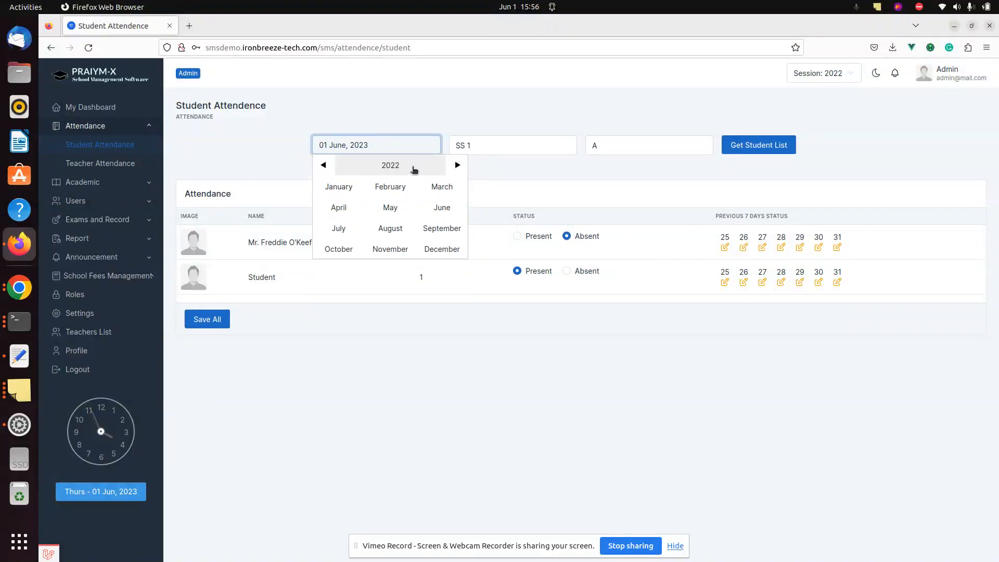
click(456, 165)
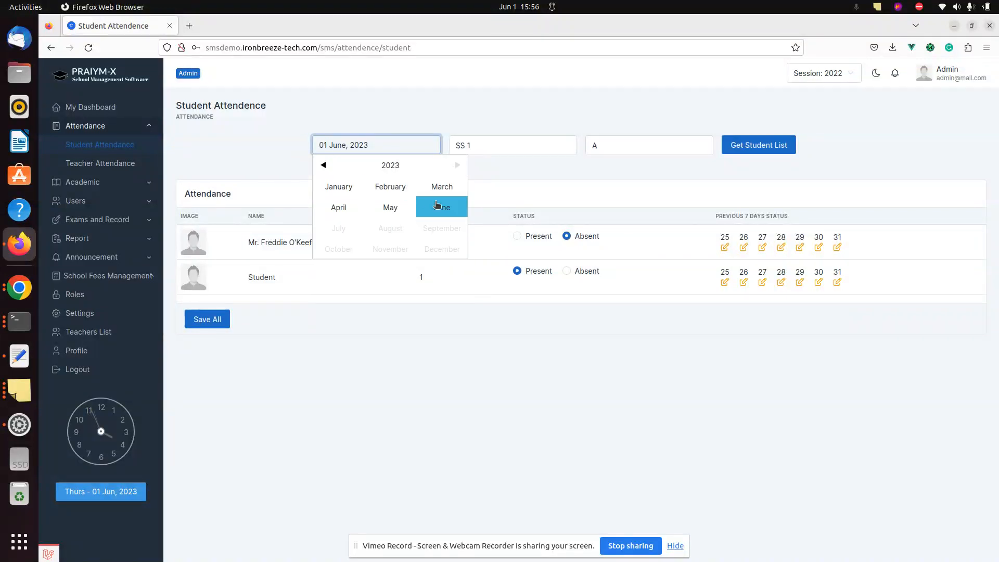
click(439, 207)
click(323, 165)
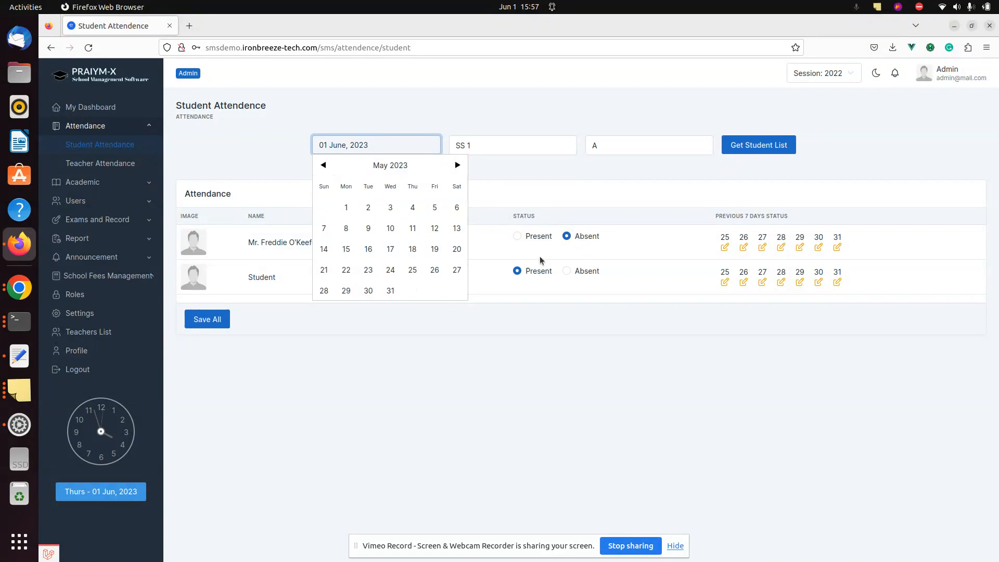
click(623, 360)
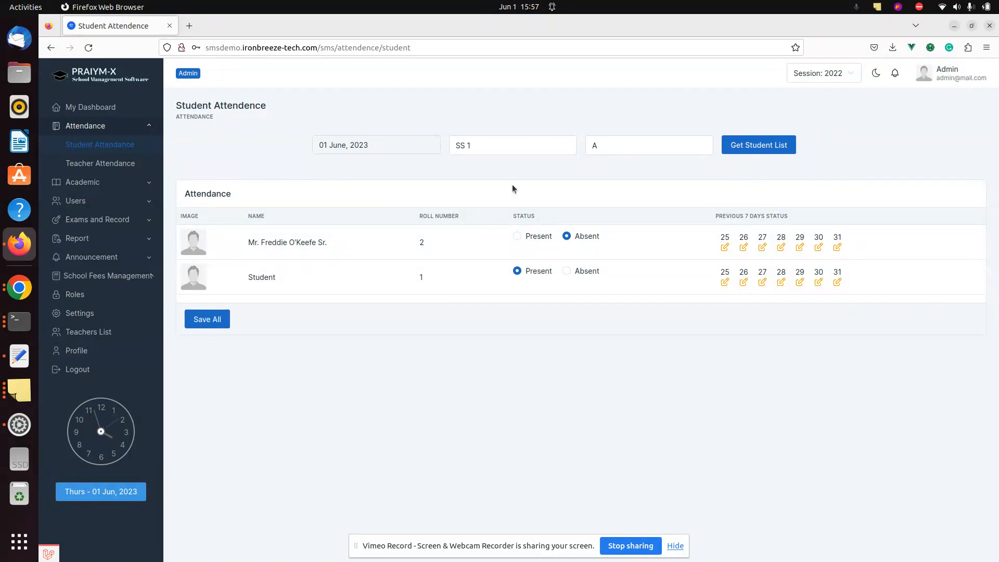
Save SS 1 A attendance for 31 May, 2023 with both students present, then reload the list
click(399, 147)
click(389, 290)
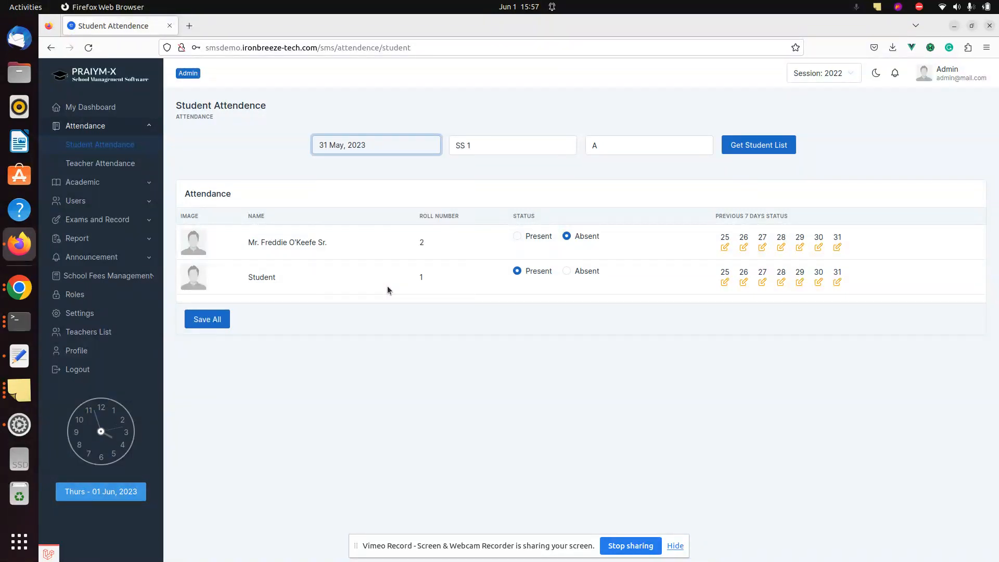
click(734, 151)
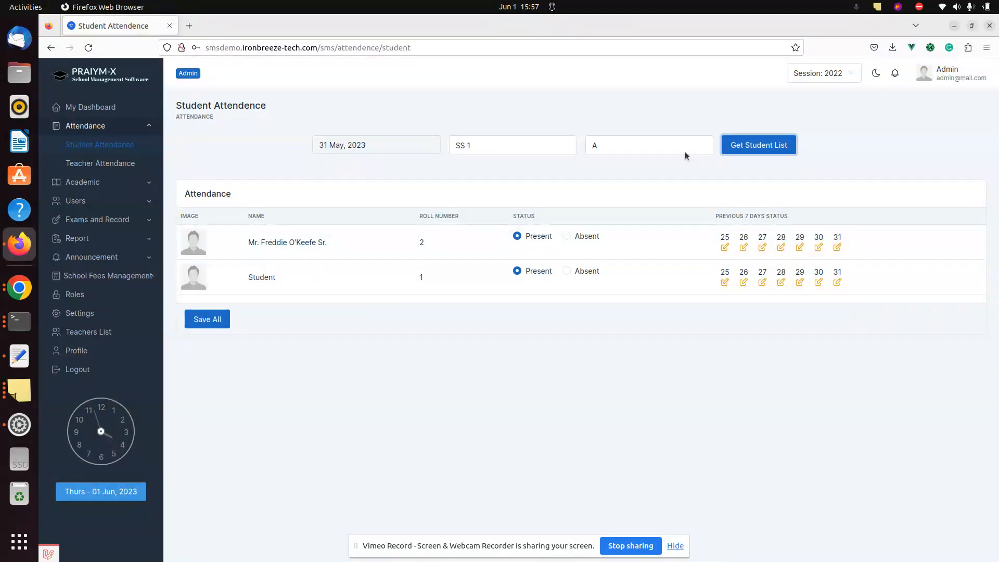
click(567, 236)
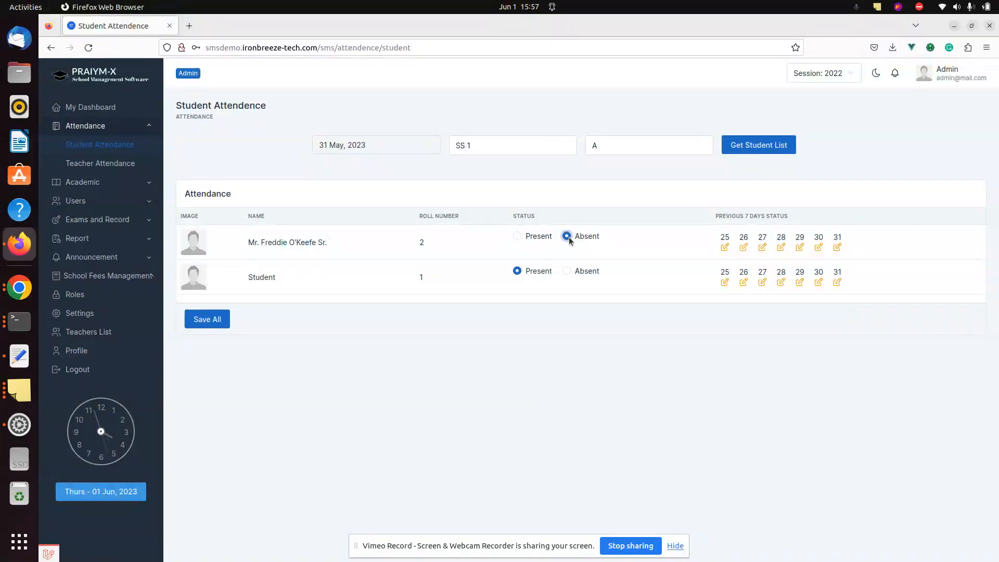
click(517, 237)
click(214, 320)
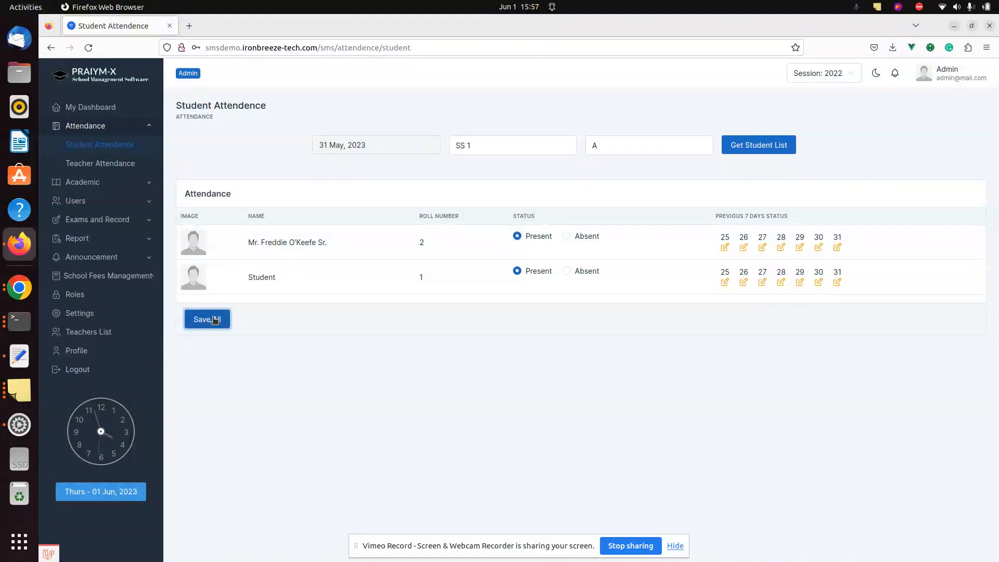
click(752, 145)
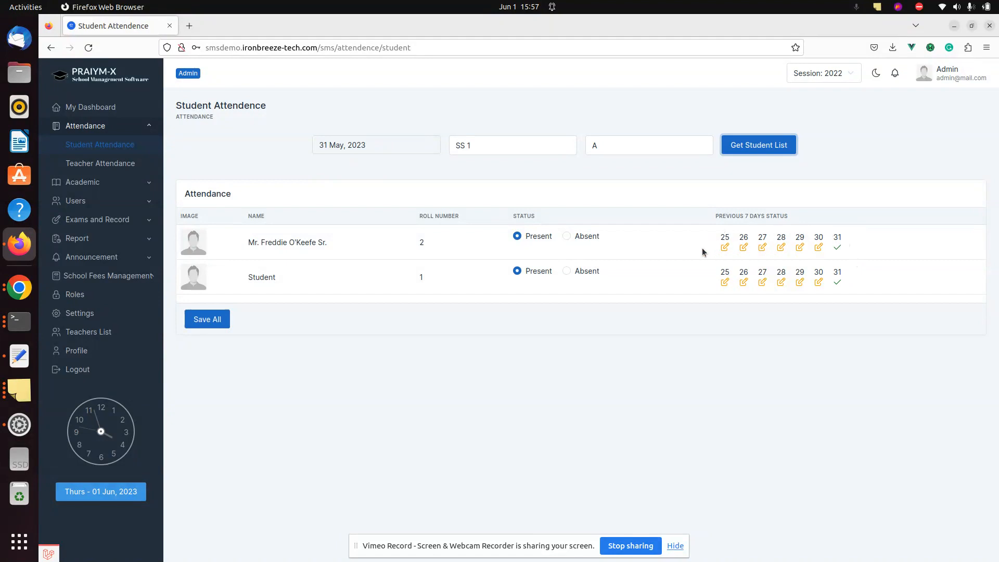
Change the attendance date to 25 May, 2023 and save the loaded list
click(380, 149)
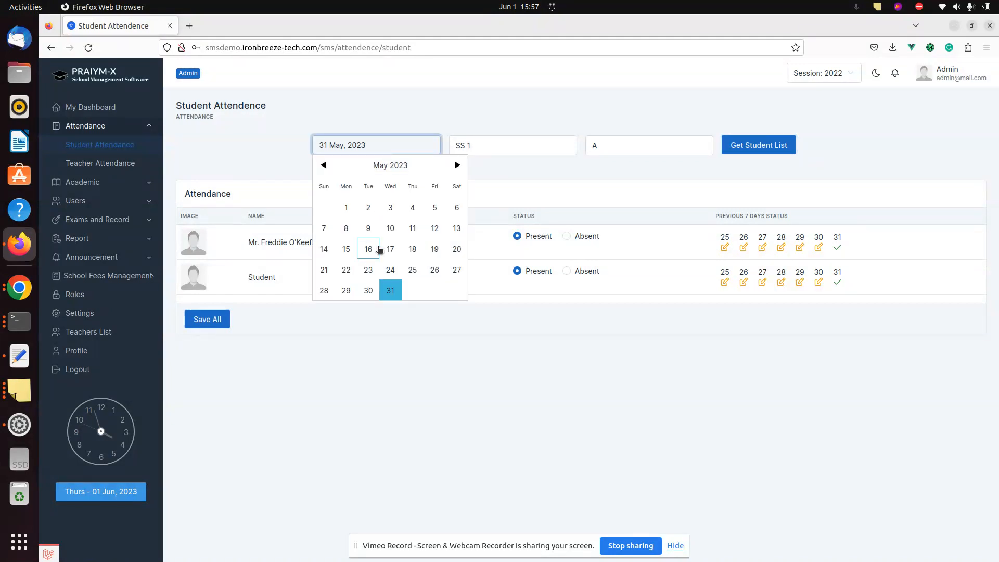
click(390, 249)
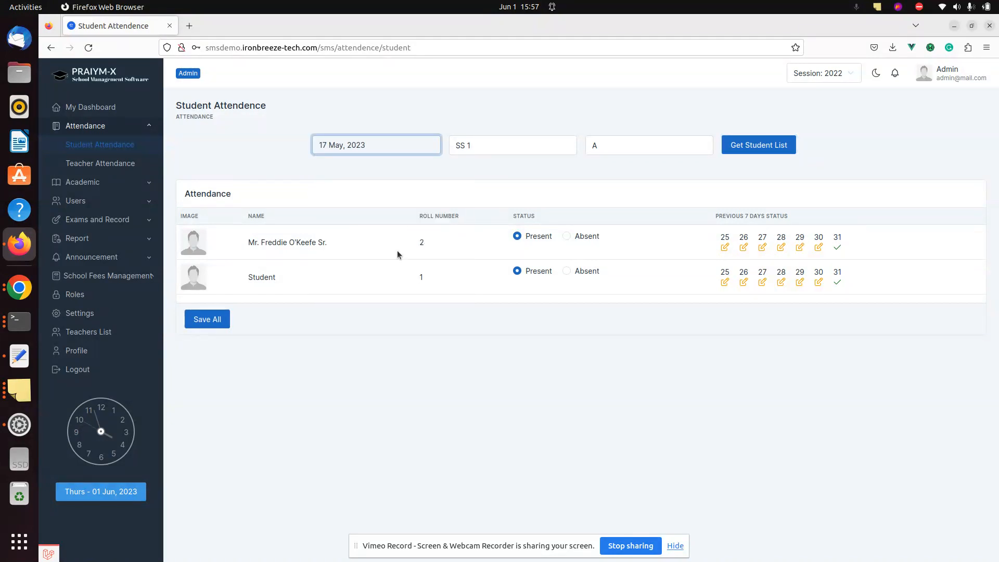
click(744, 148)
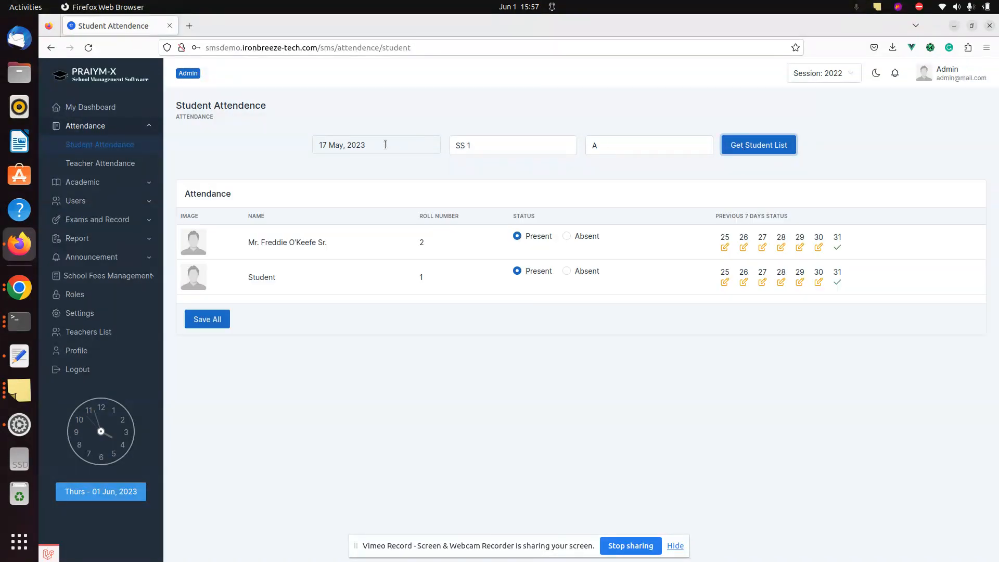
click(386, 145)
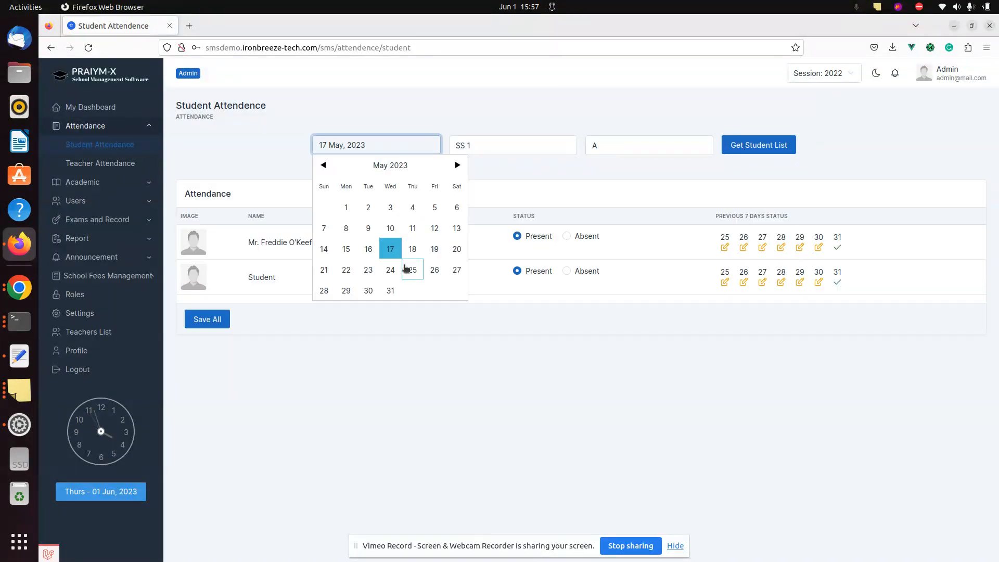
click(411, 268)
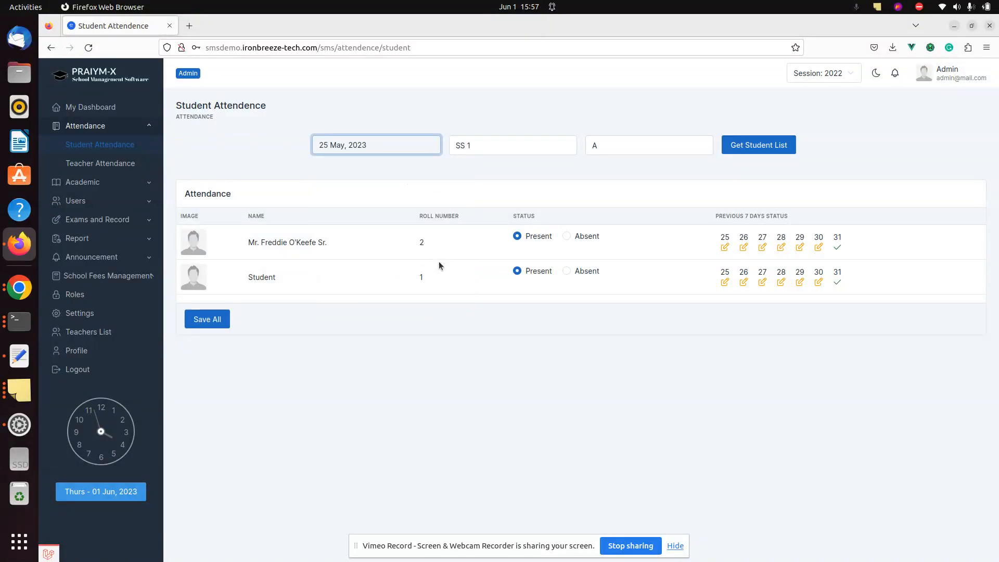
click(228, 322)
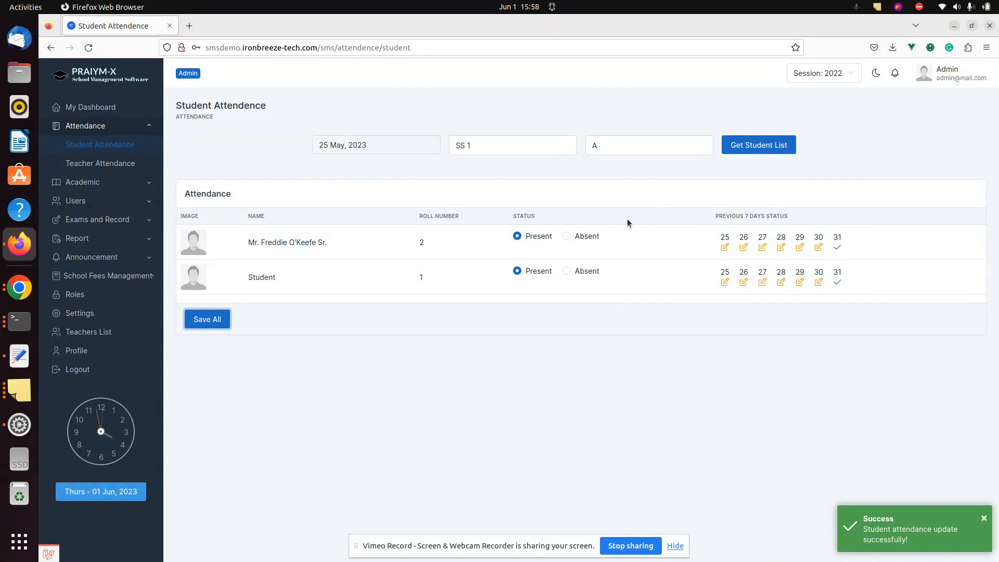
Mark the roll 2 student absent, save, and reload the list to confirm
click(568, 236)
click(224, 319)
click(752, 148)
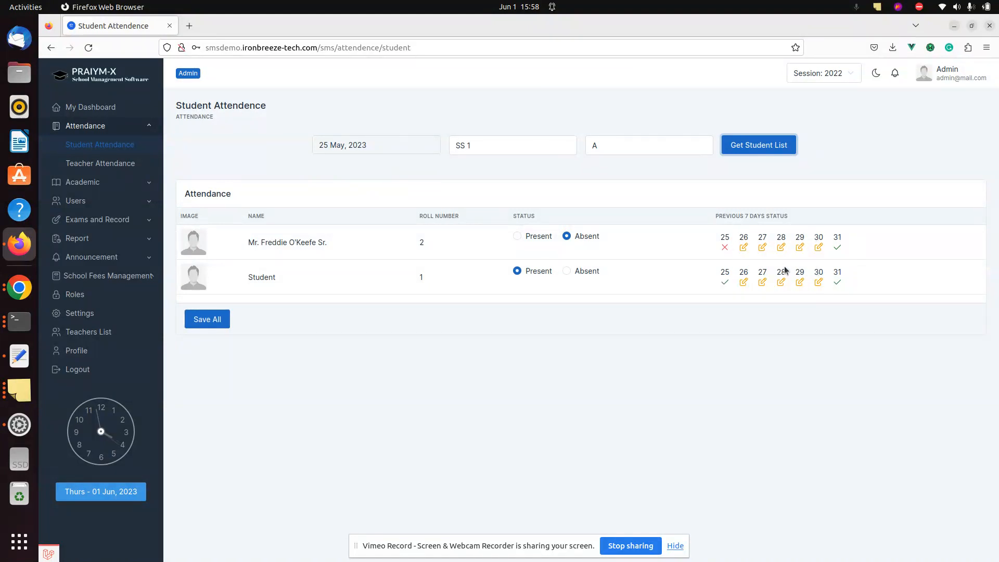
Generate a daily student attendance report for SS 1, section A on 1 June 2023
click(103, 242)
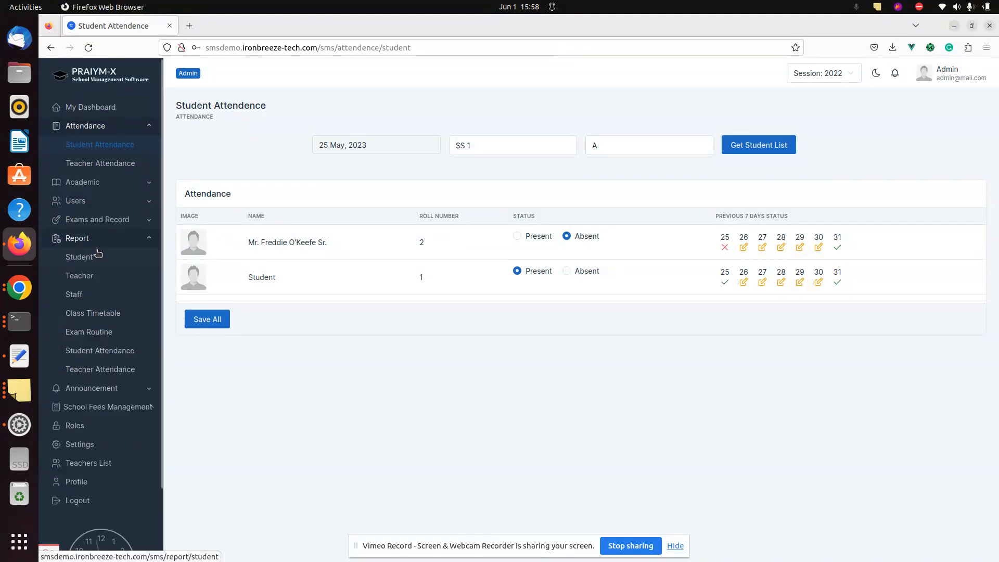
click(100, 350)
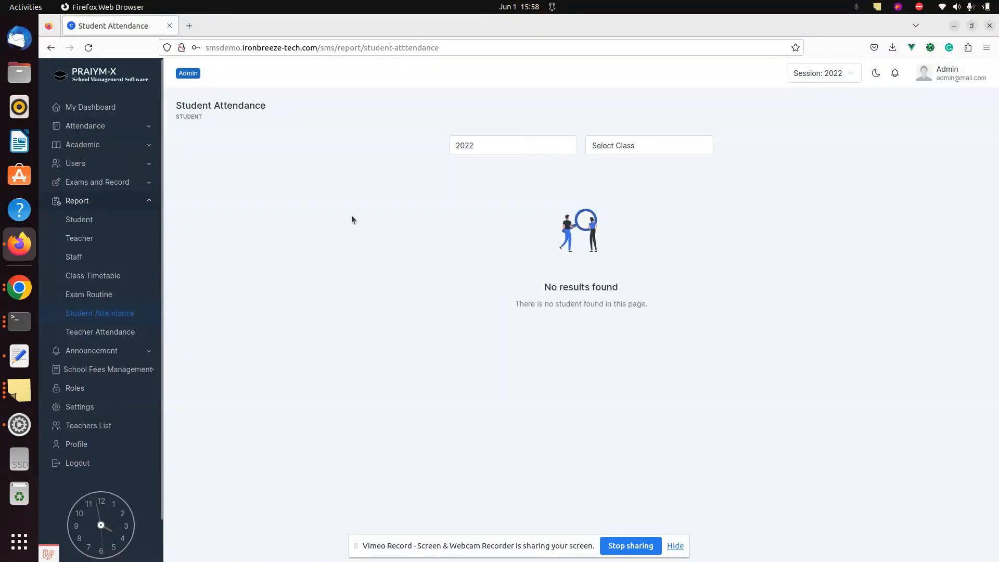
click(624, 145)
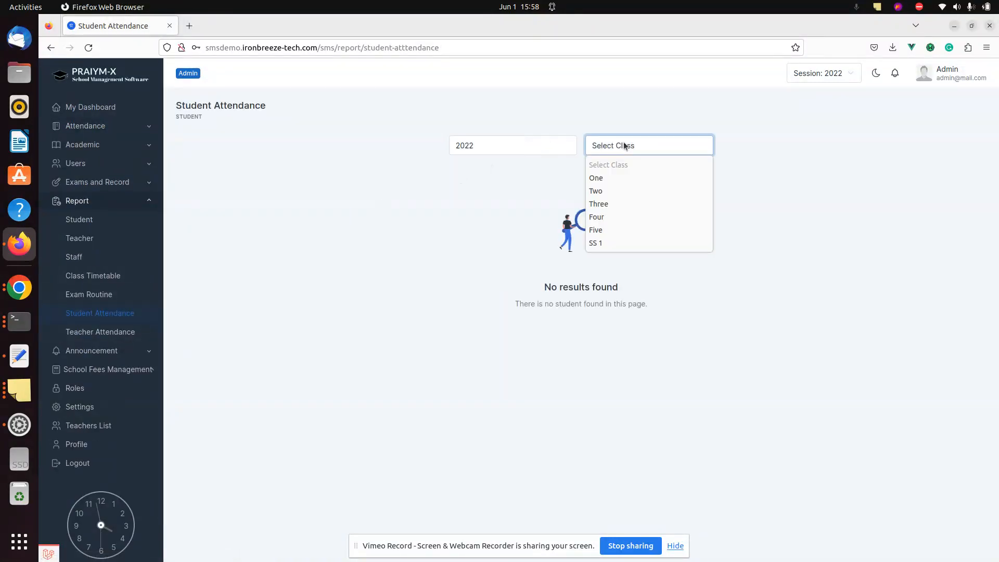
click(616, 239)
click(700, 151)
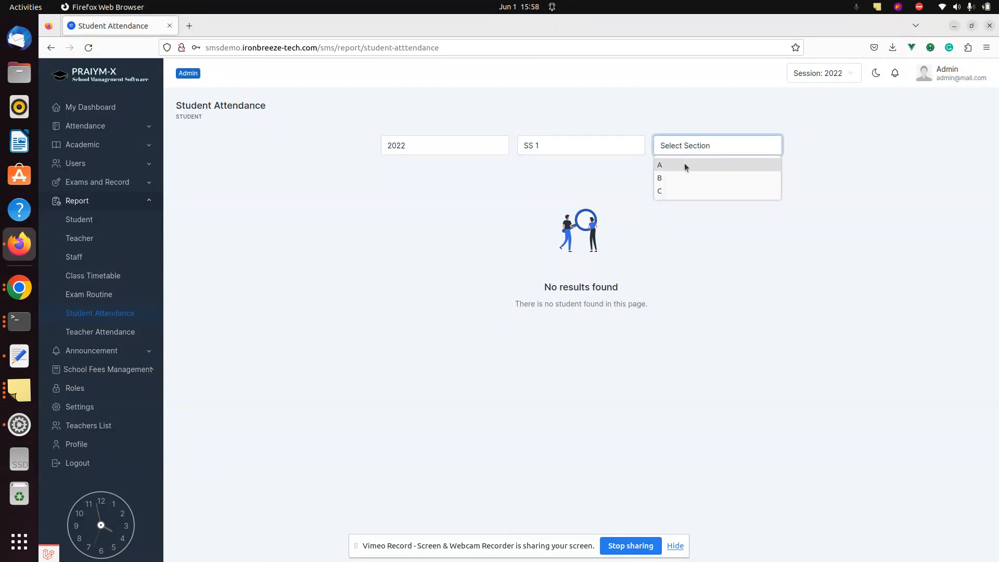
click(685, 164)
click(756, 145)
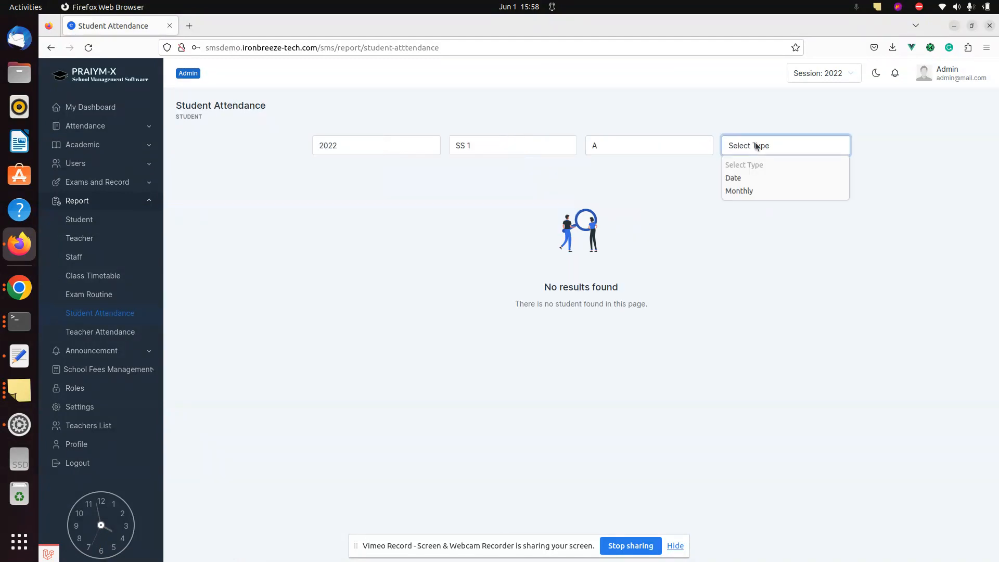
click(749, 177)
click(816, 146)
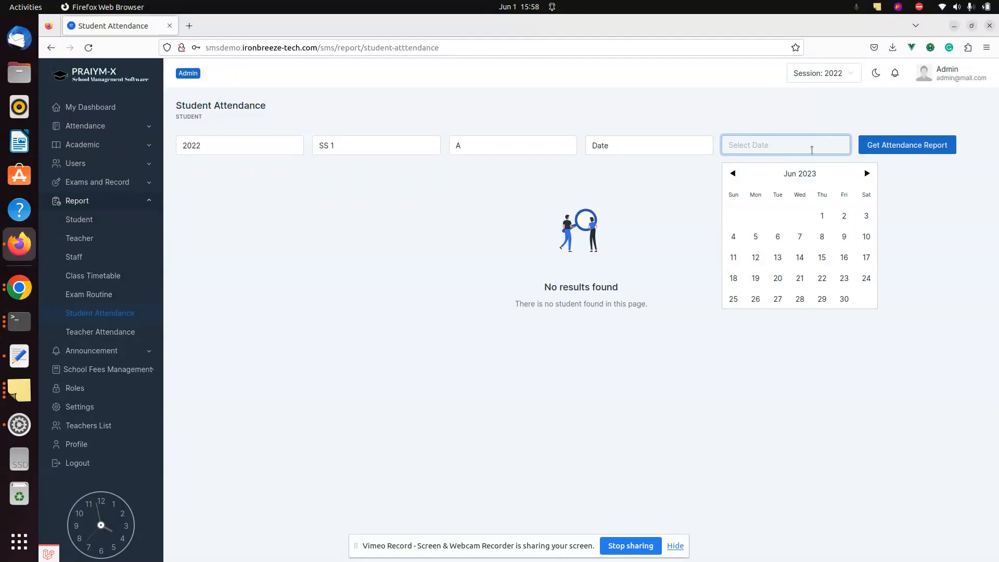
click(824, 216)
click(899, 144)
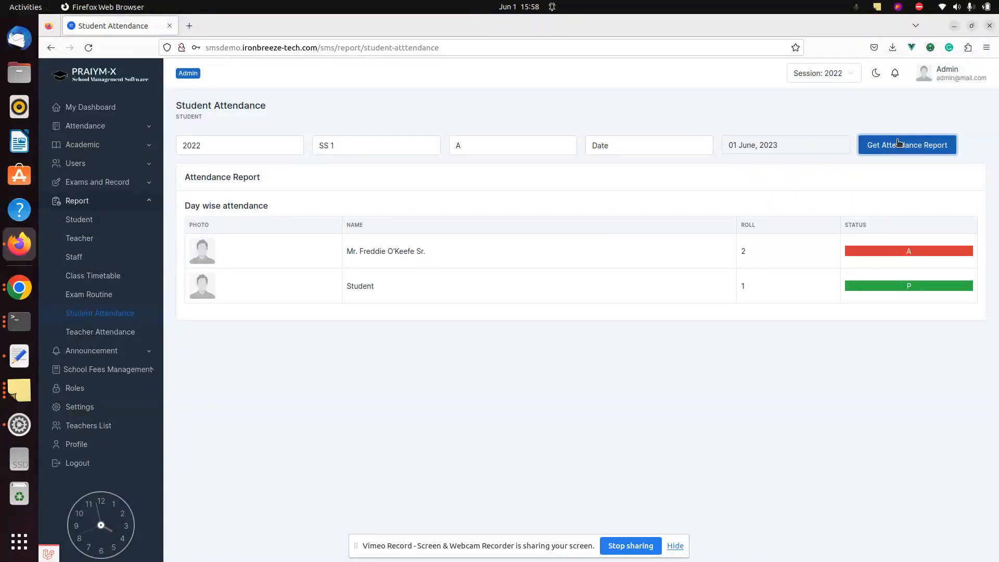
Switch to a monthly report and generate it for January 2023
click(701, 140)
click(647, 188)
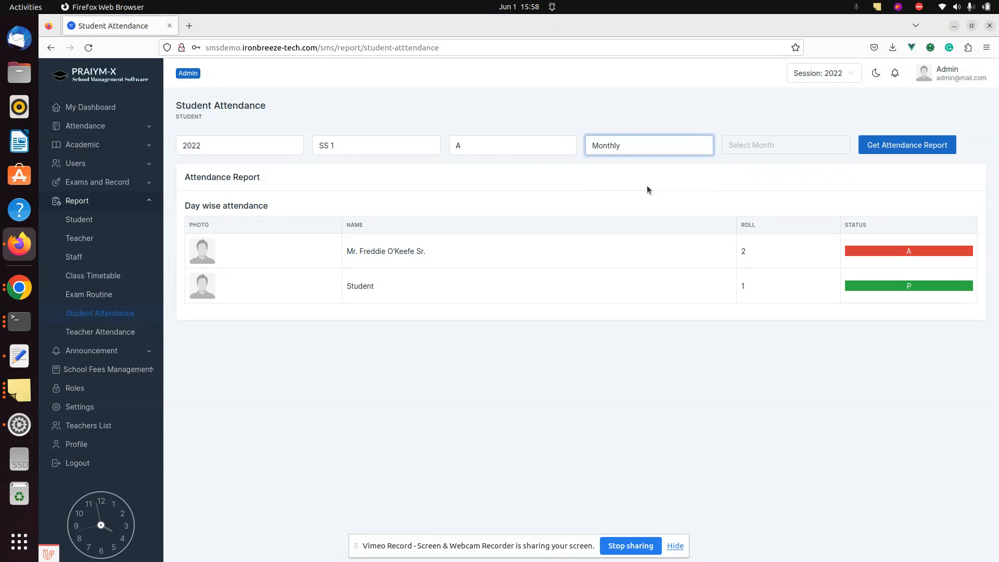
click(810, 144)
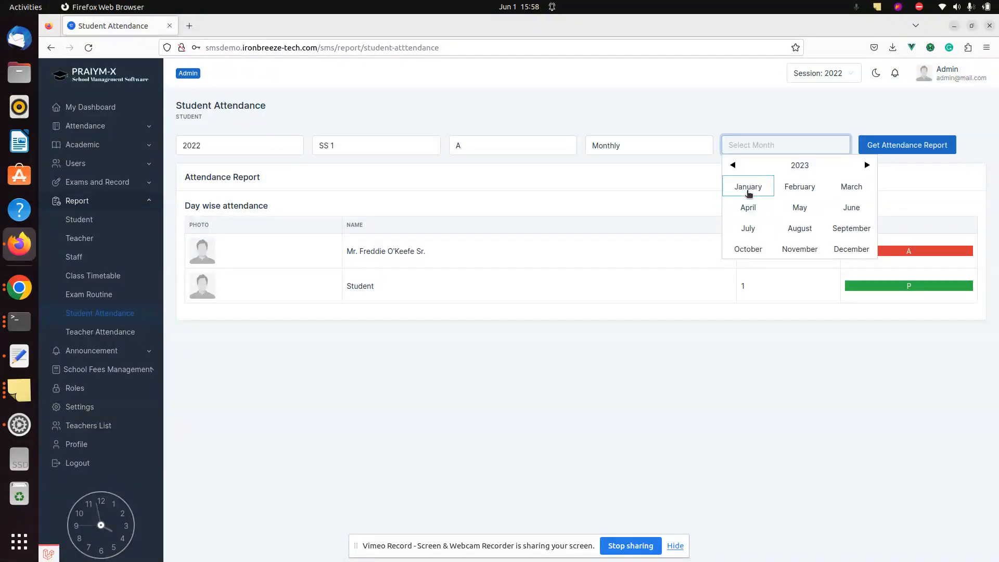
click(748, 188)
click(909, 143)
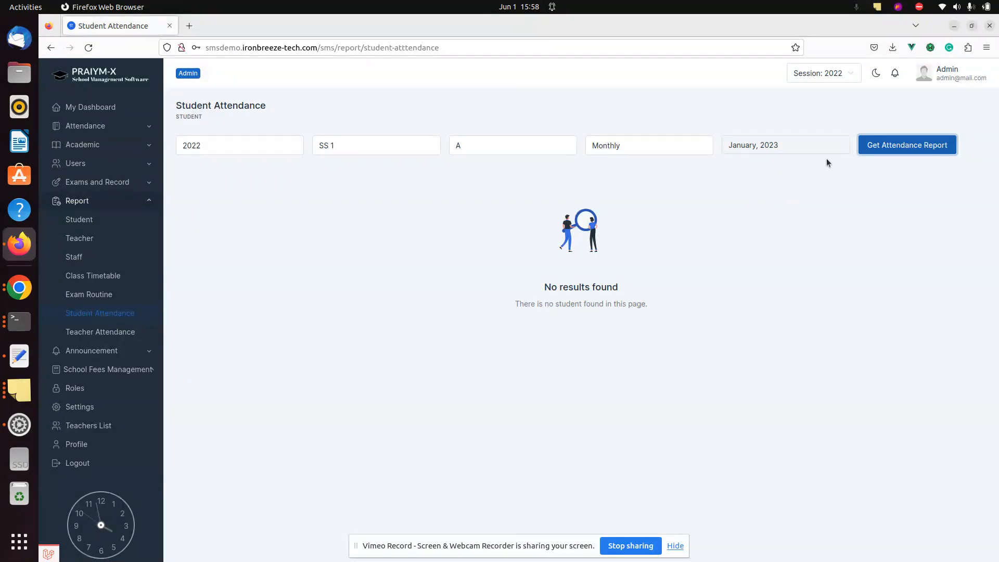
Regenerate the monthly attendance report for June 2023
click(670, 146)
click(670, 146)
click(757, 140)
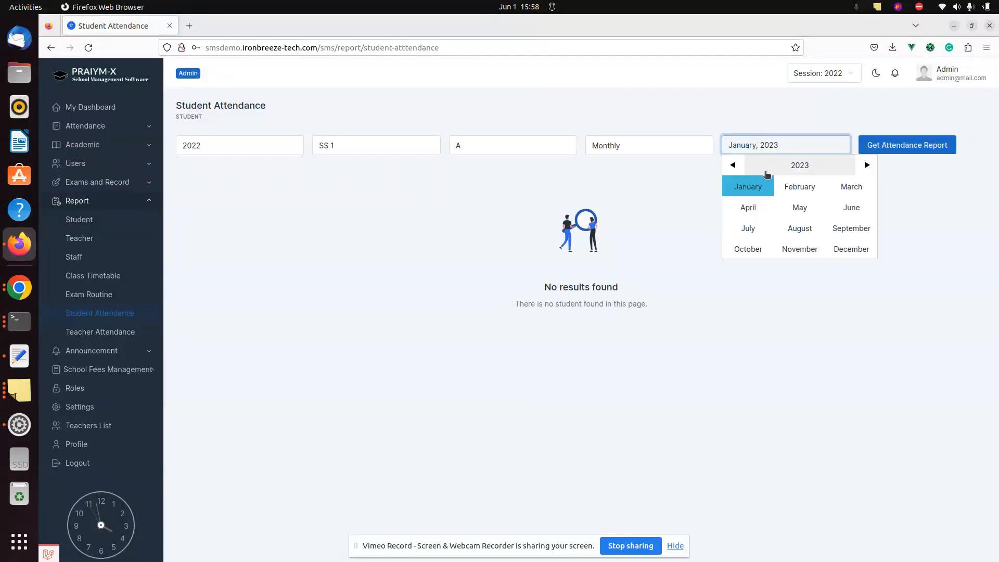
click(851, 208)
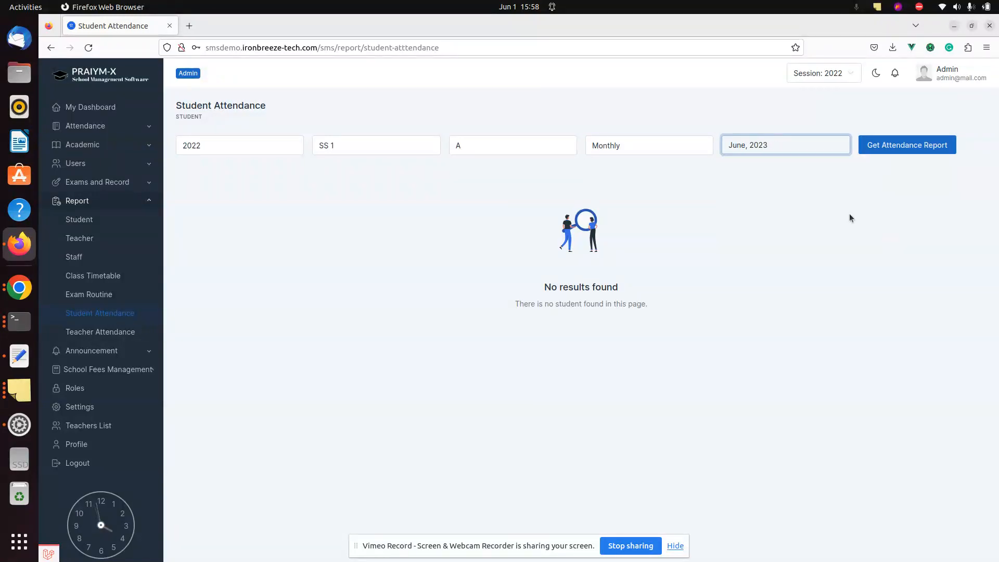
click(911, 146)
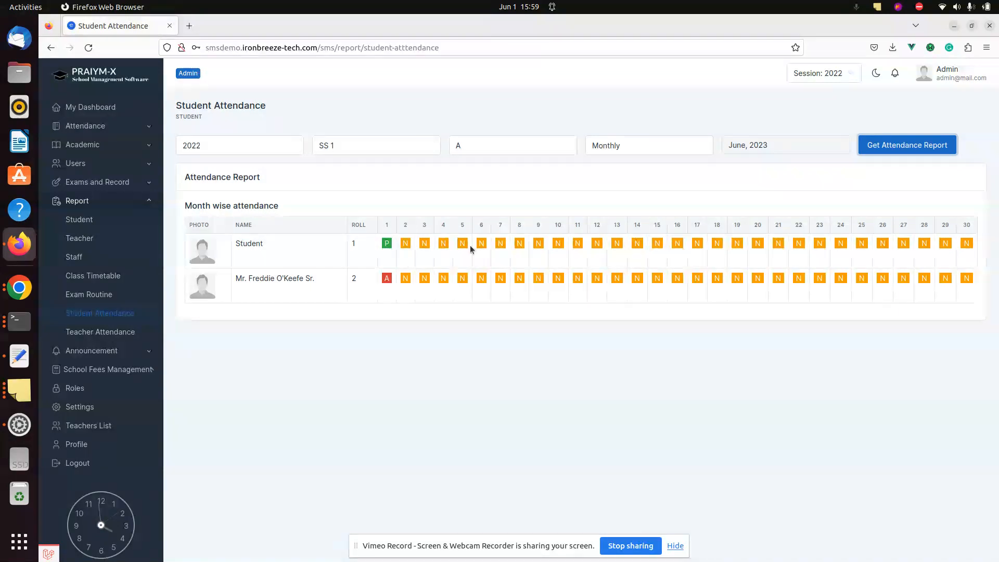
click(407, 239)
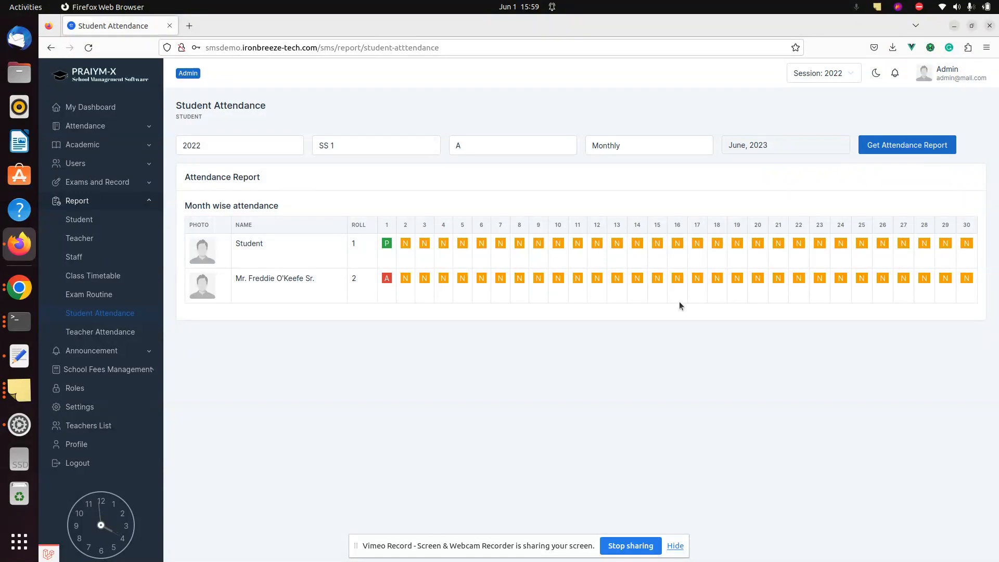
Return to the Student Attendance page through the Attendance sidebar section
click(110, 147)
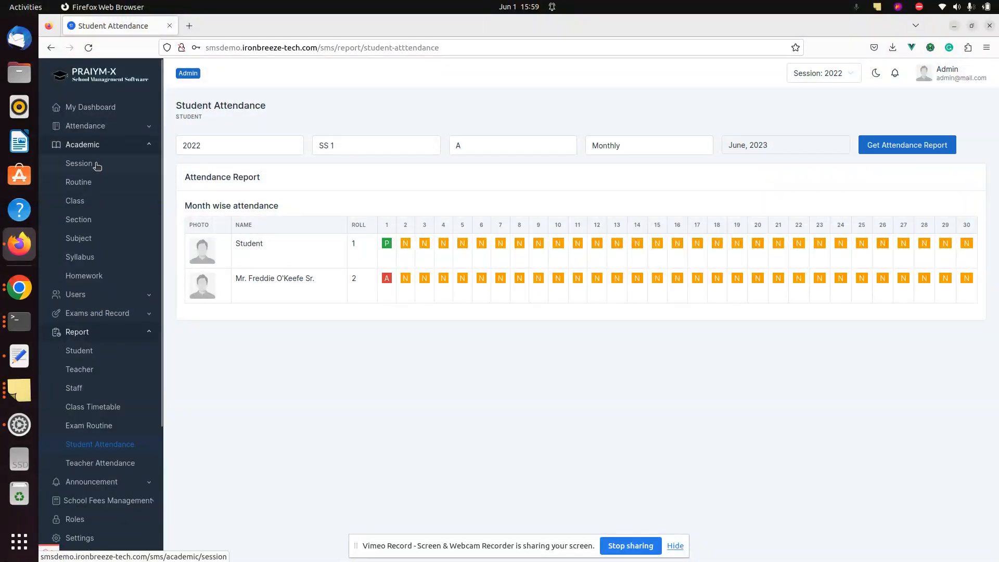
click(97, 127)
click(98, 148)
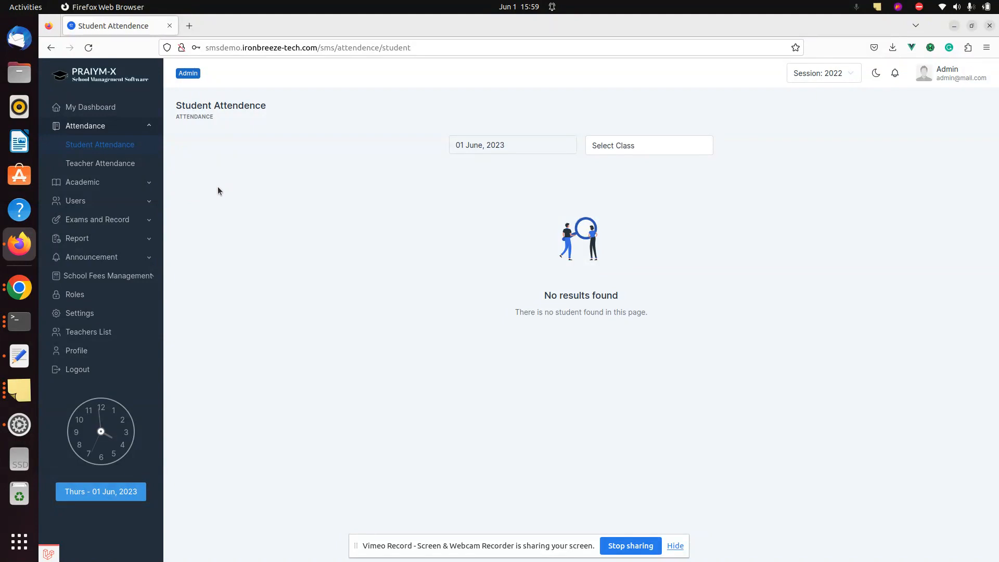
click(137, 186)
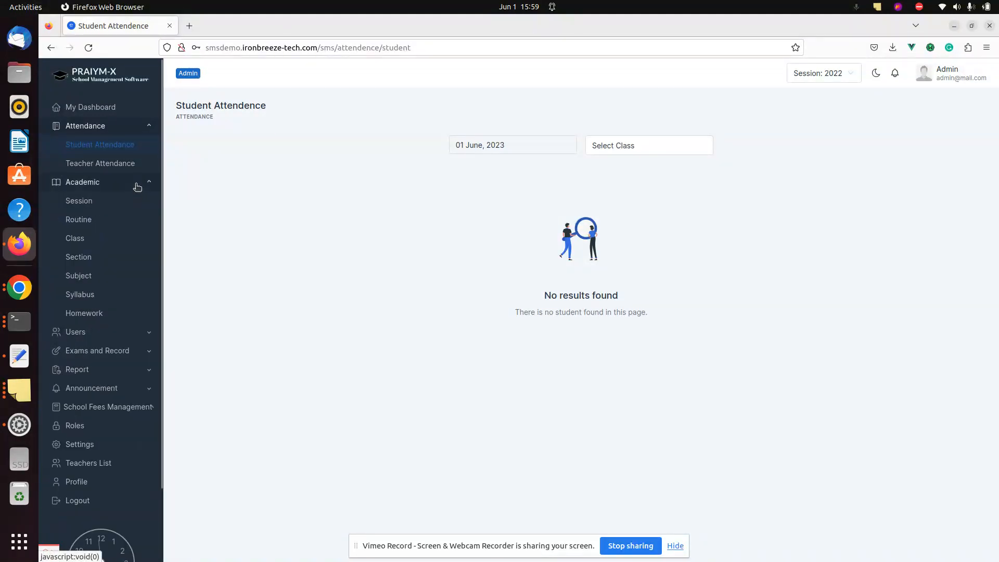
Open Firefox's about:profiles page in a new tab
key(ctrl+t)
text(about:profiles)
key(Return)
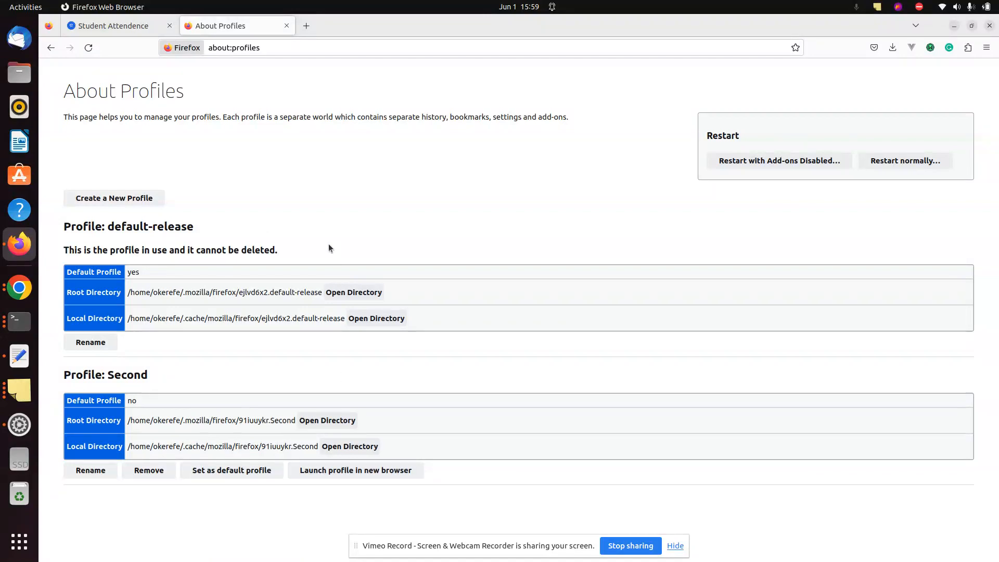
Launch the Second profile and load smsdemo.ironbreeze-tech.com in it
click(457, 30)
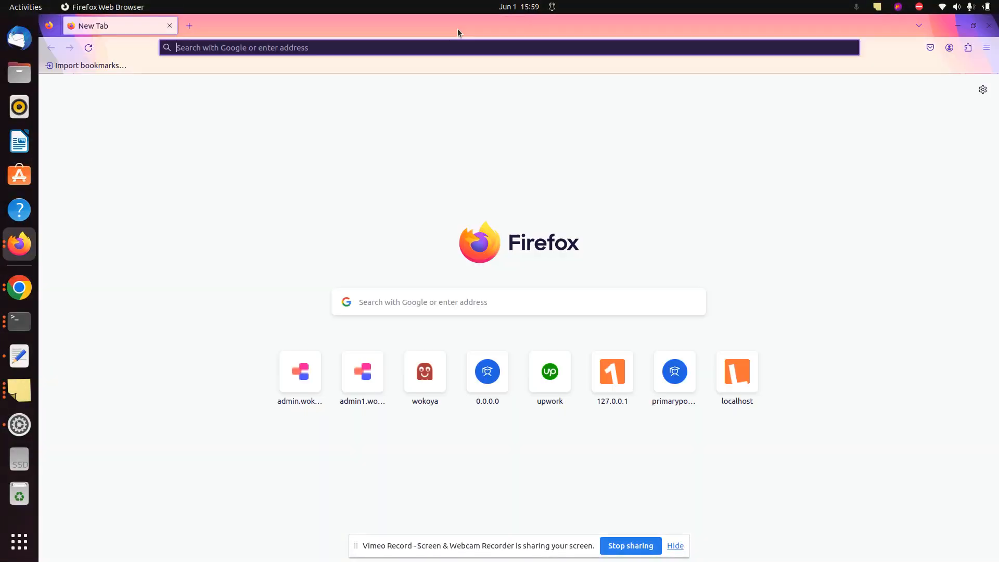
text(smsdemo.ironbreeze-tech.com)
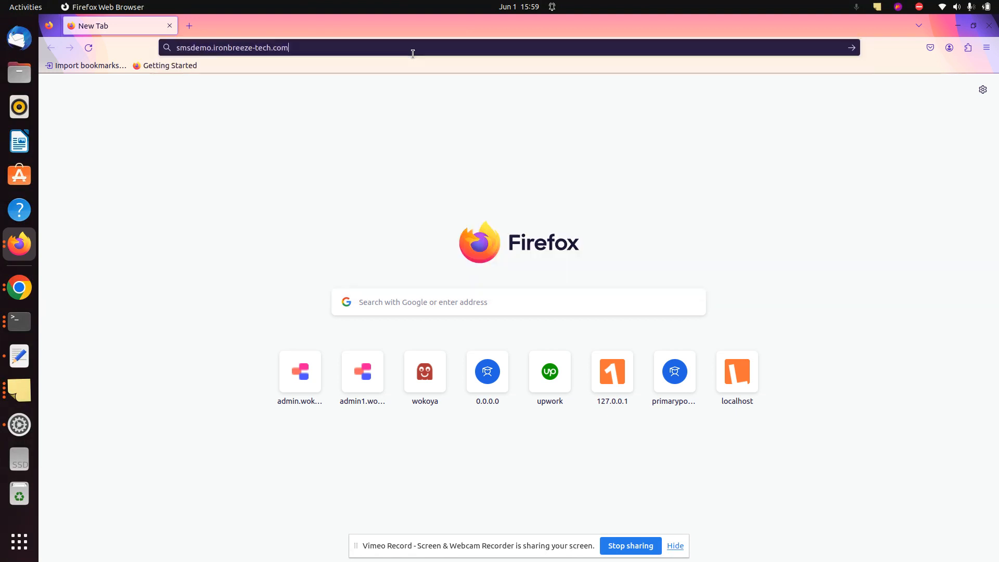
key(Return)
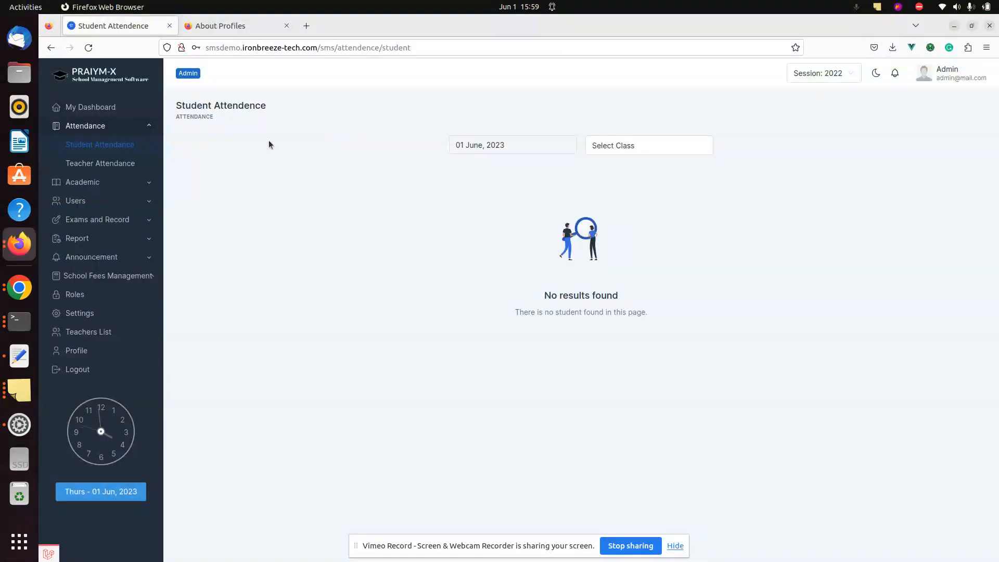
In the admin window open Academic > Class, checking the teacher's window in between
click(107, 182)
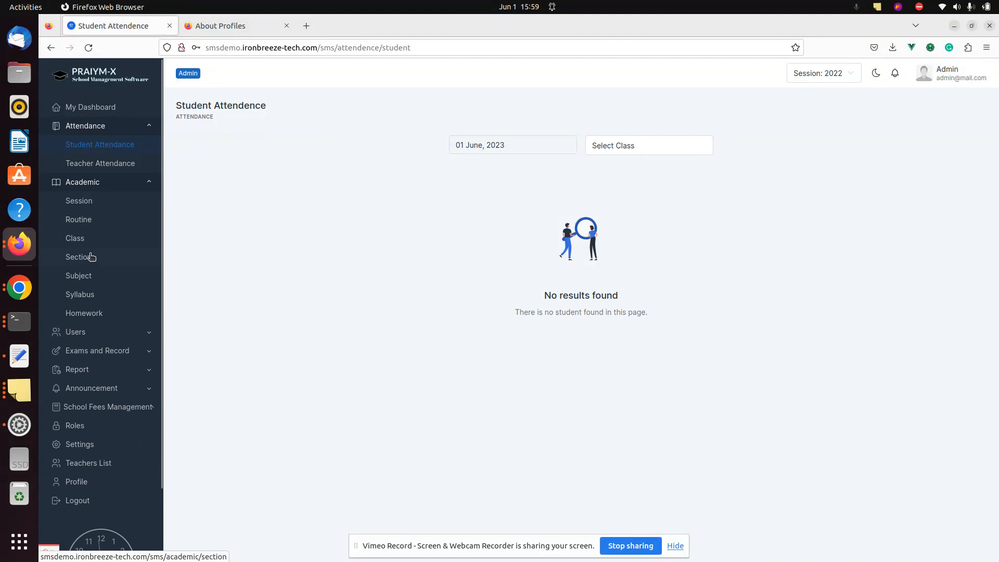
click(75, 238)
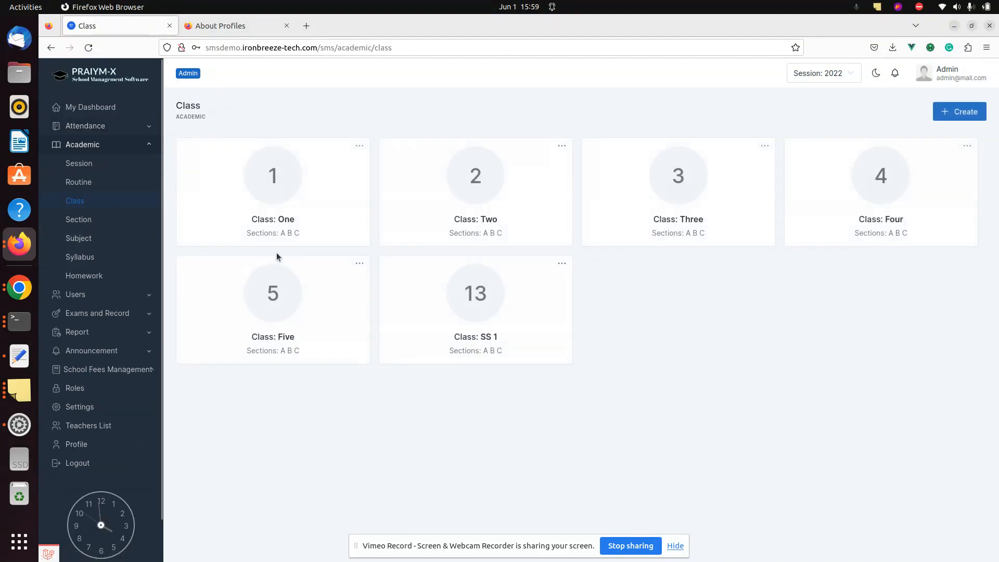
key(alt+Tab)
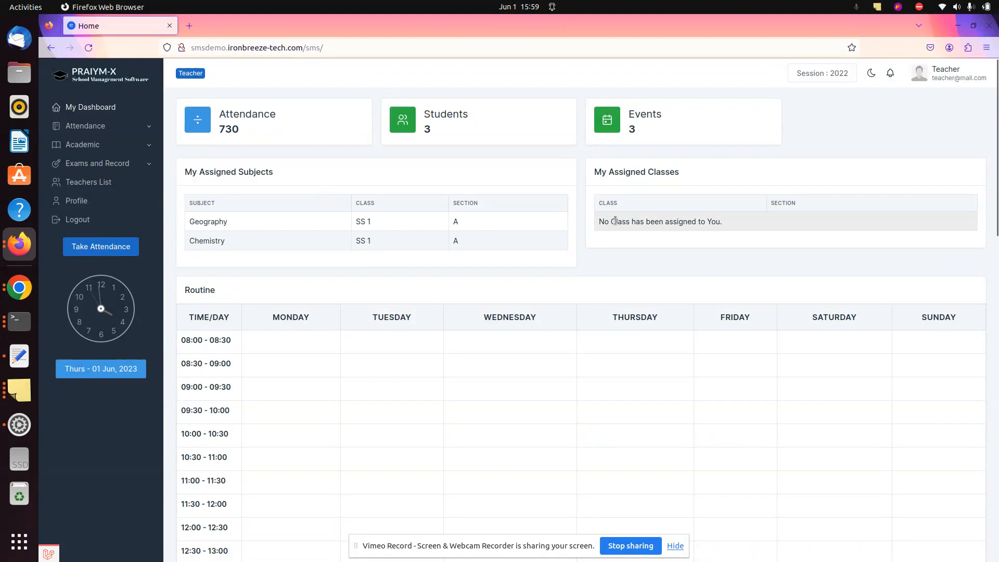
key(alt+Tab)
Edit class SS 1 to set Teacher as Section A class teacher, save, and reload the teacher dashboard
click(562, 264)
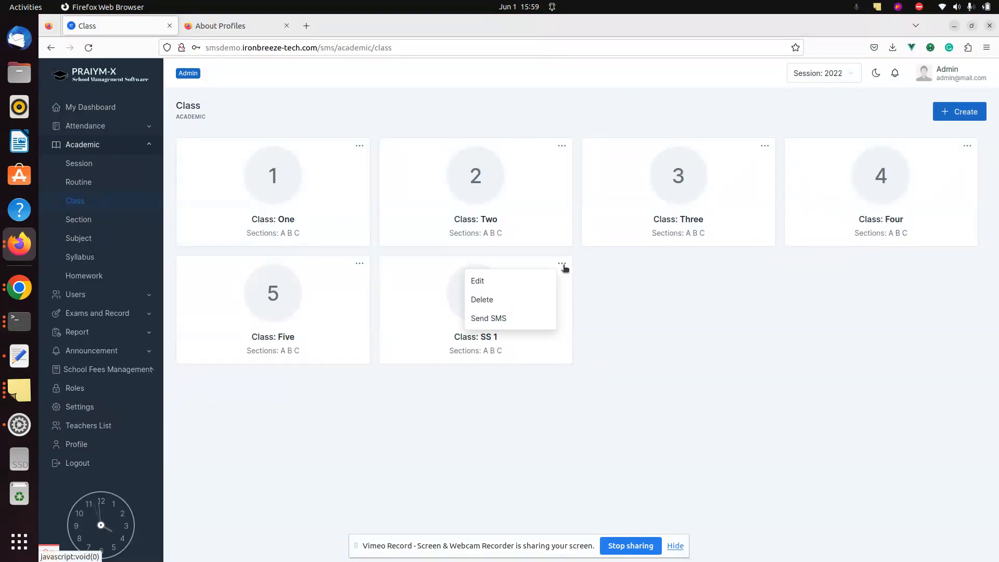
click(523, 286)
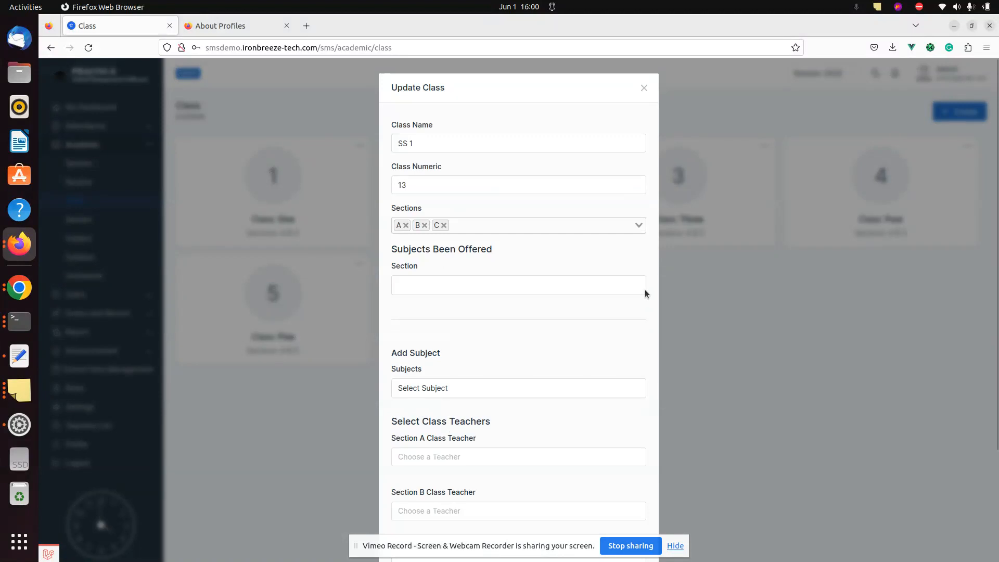
scroll(626, 324, down, 3)
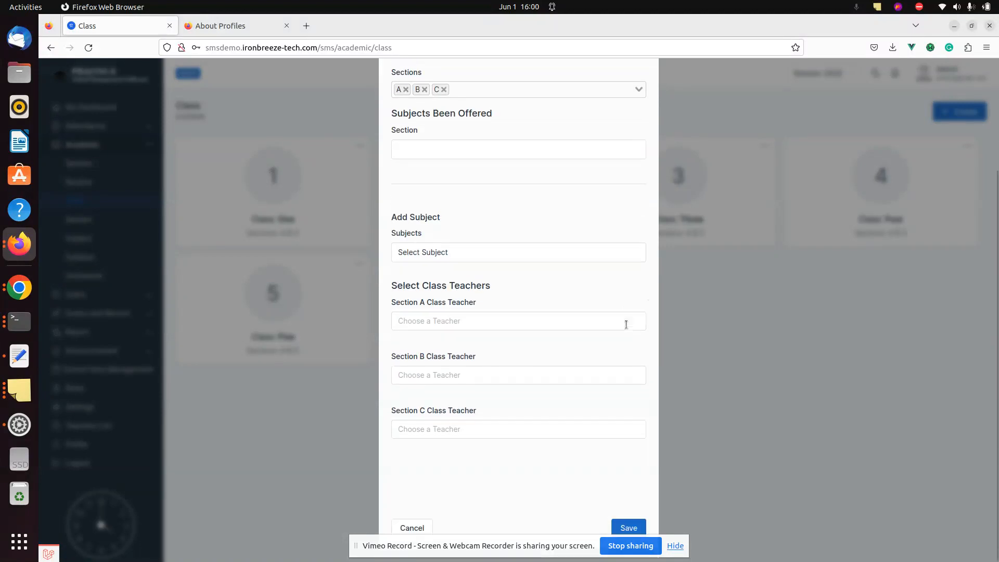
click(476, 319)
text(te)
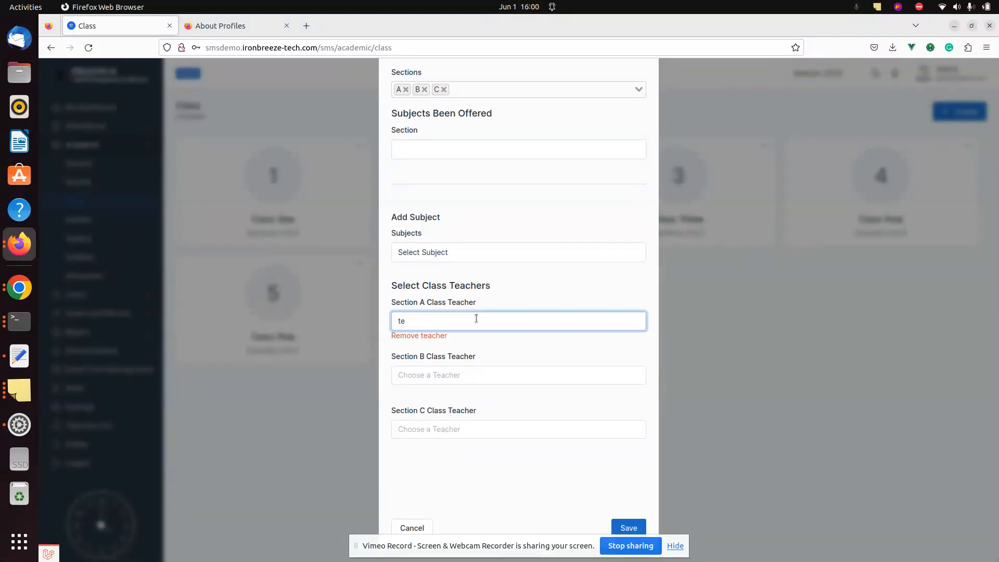
text(a)
click(441, 345)
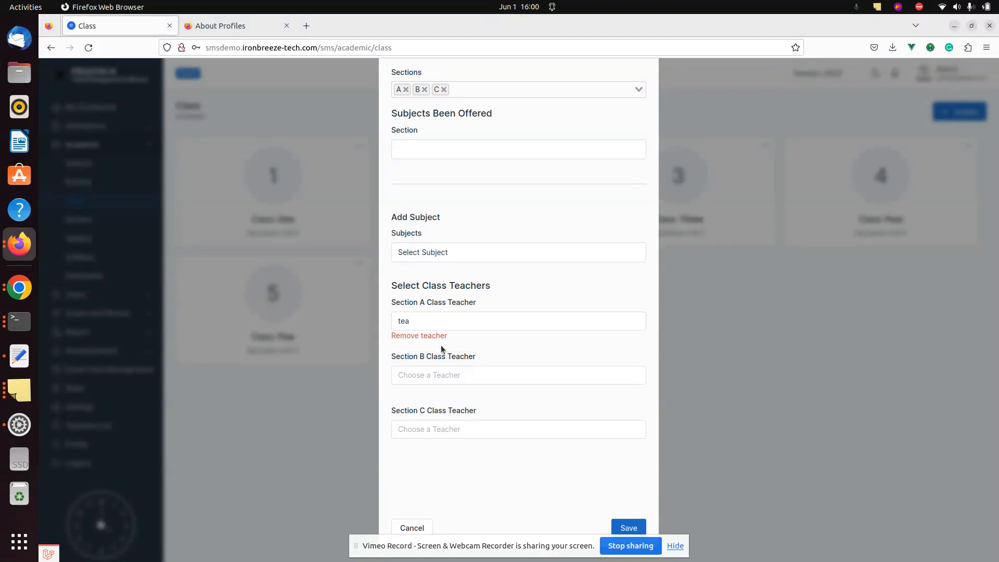
click(441, 318)
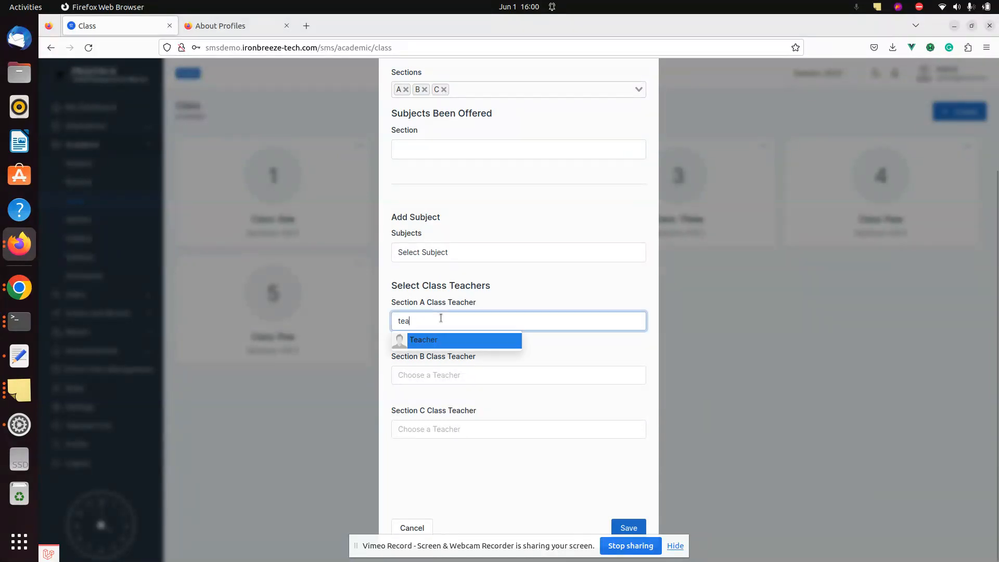
click(437, 344)
click(622, 526)
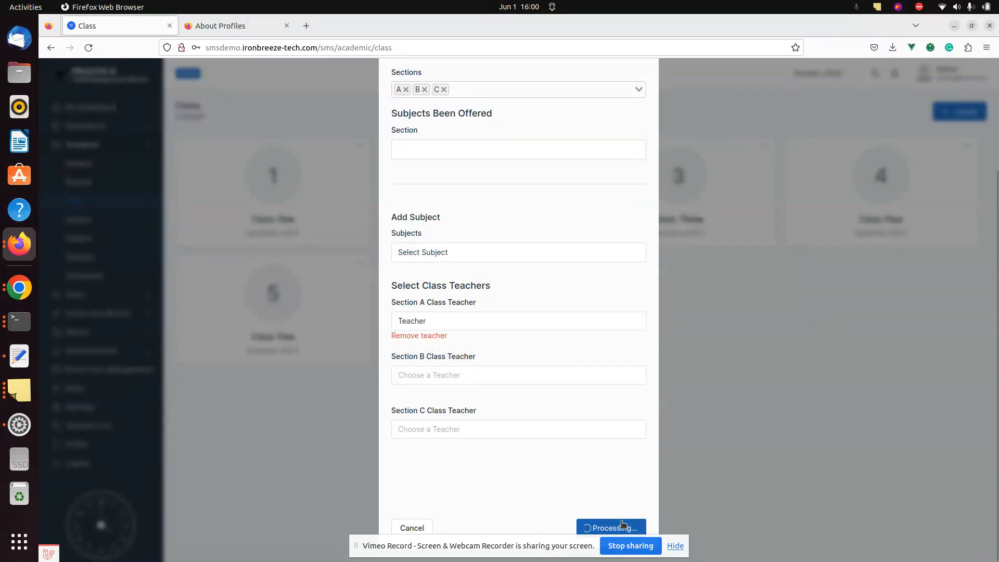
key(alt+Tab)
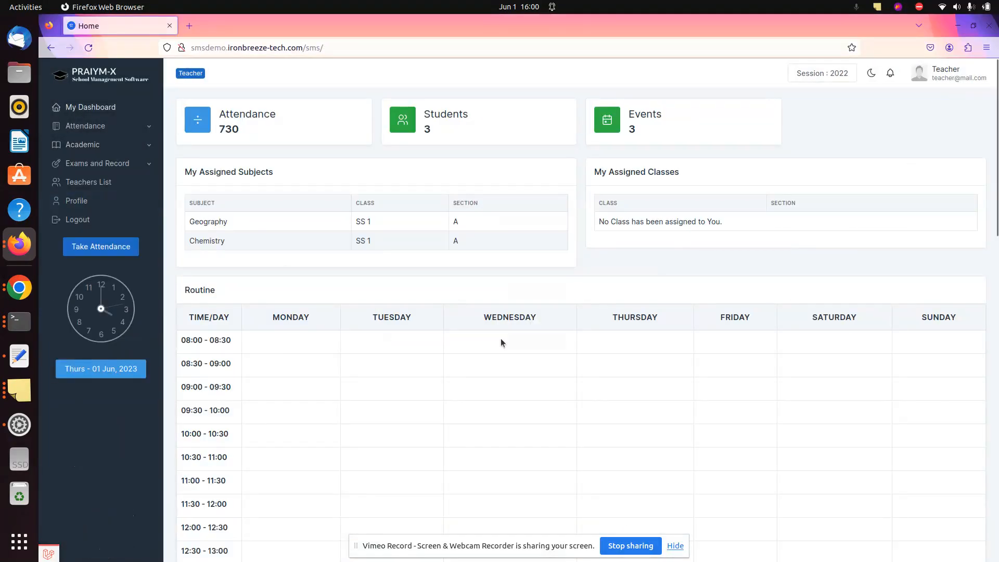
key(F5)
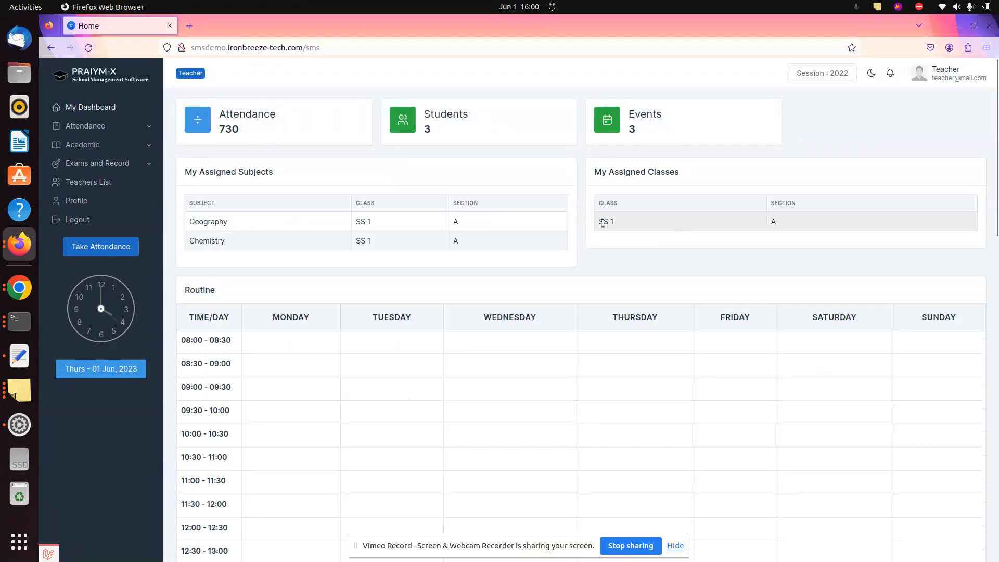
As the teacher, load the Student Attendance list for class SS 1, section A
click(117, 127)
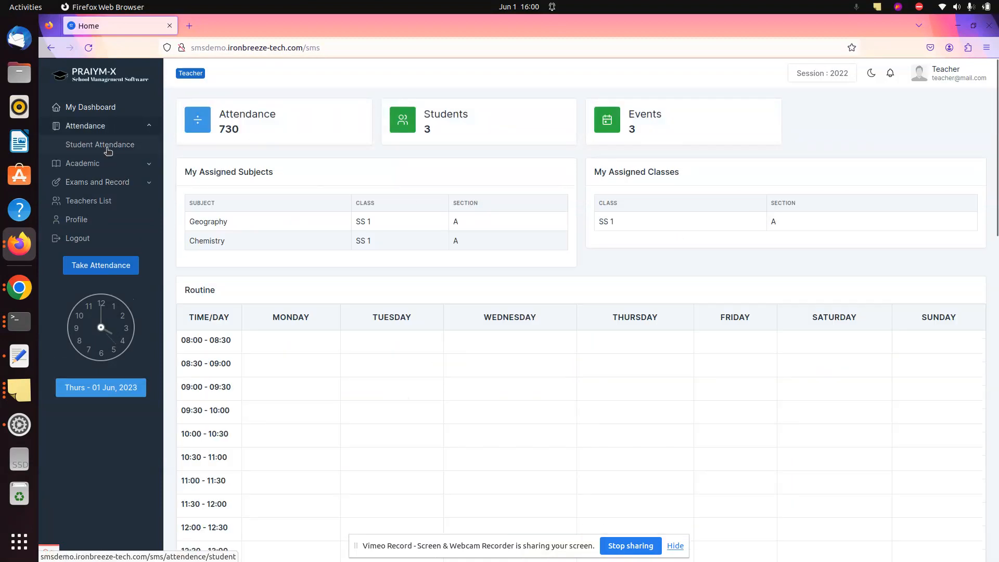
click(99, 145)
click(657, 151)
click(625, 235)
click(729, 147)
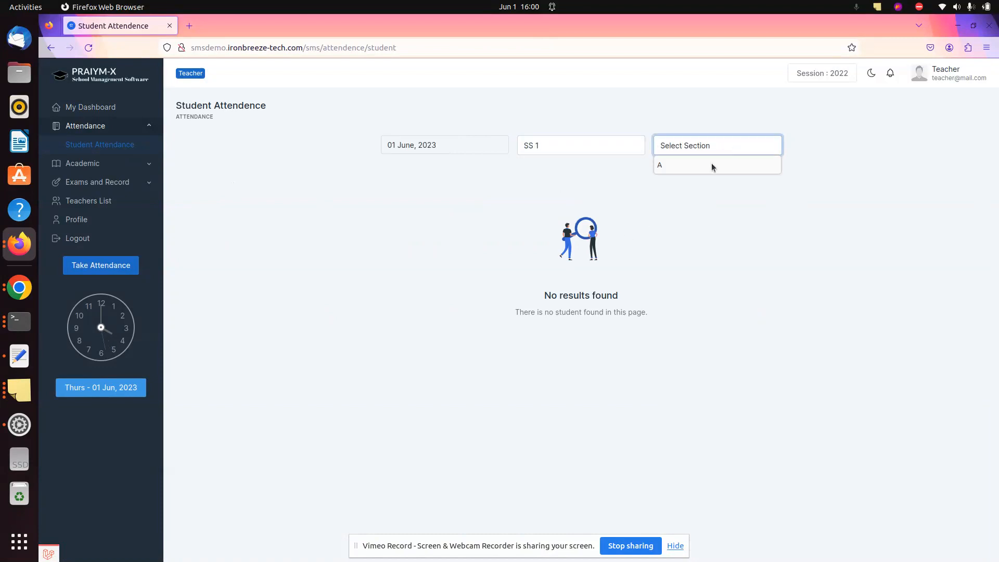
click(682, 169)
click(752, 151)
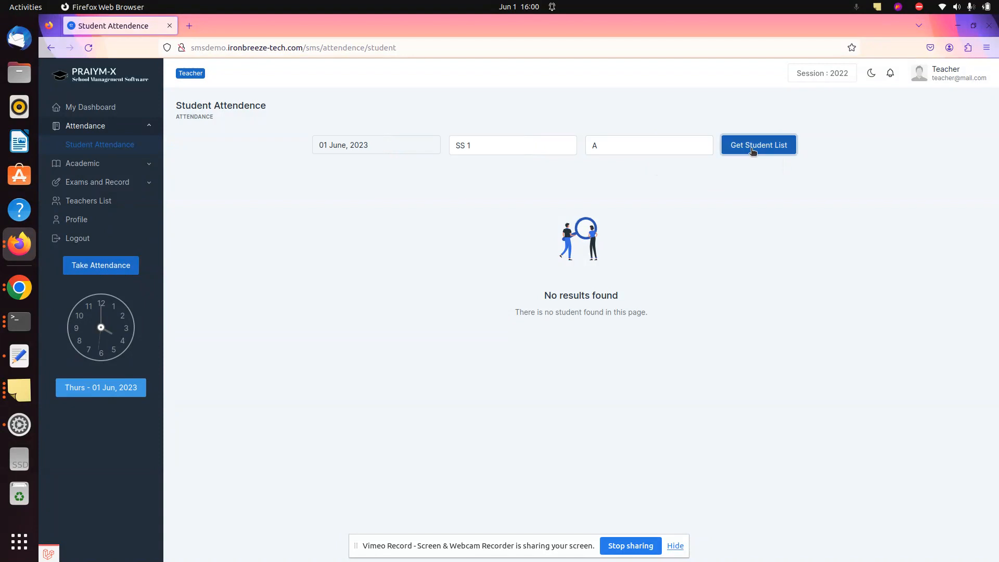
Try class Five, then reselect SS 1 section A and reload the student list
click(550, 144)
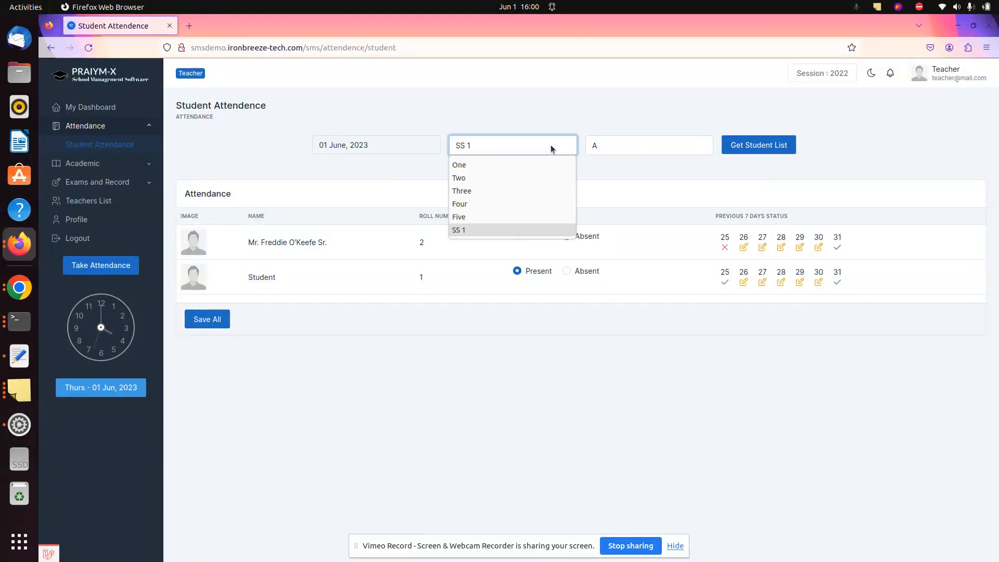
click(507, 218)
click(634, 139)
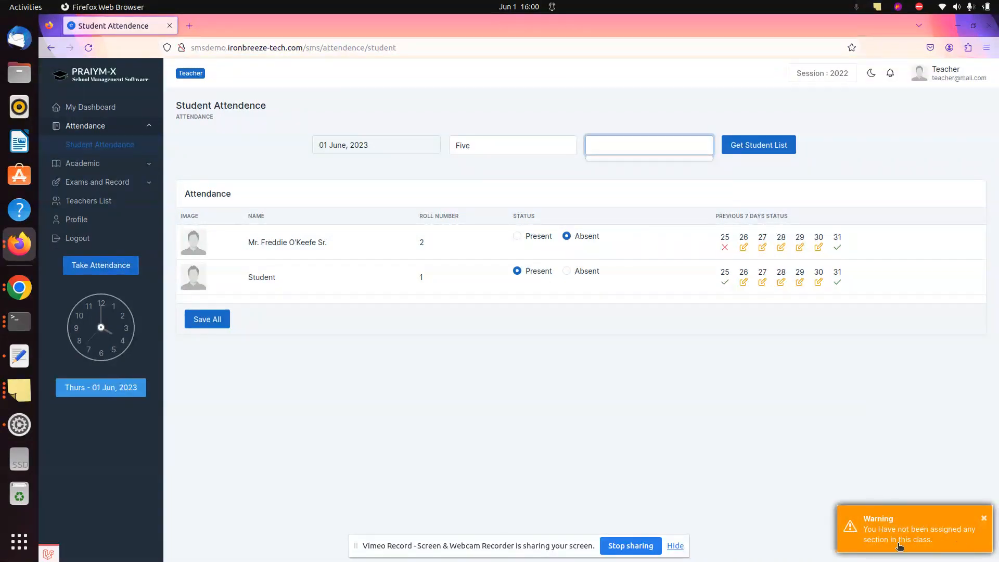
click(517, 145)
click(507, 230)
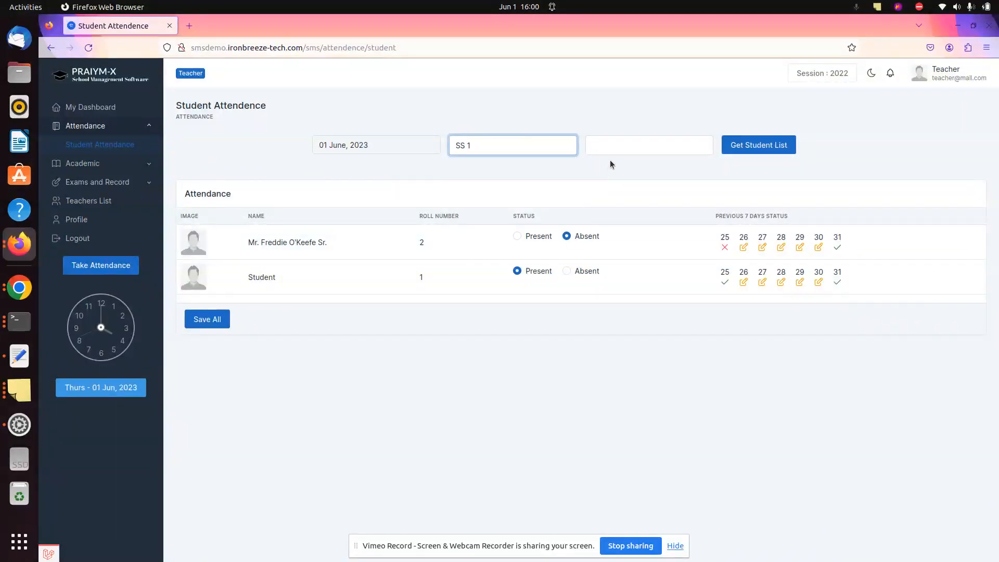
click(616, 139)
text(A)
click(739, 149)
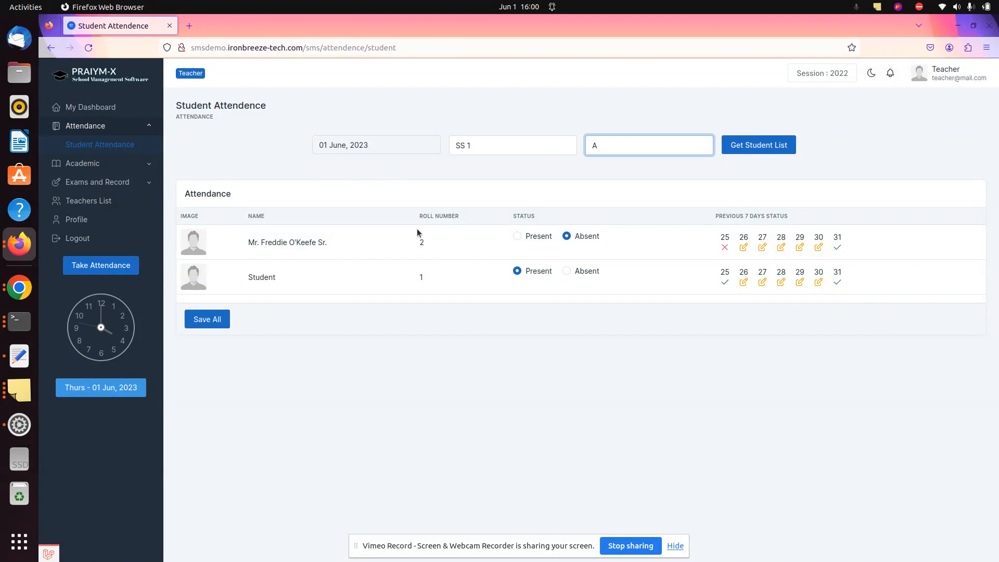
click(138, 167)
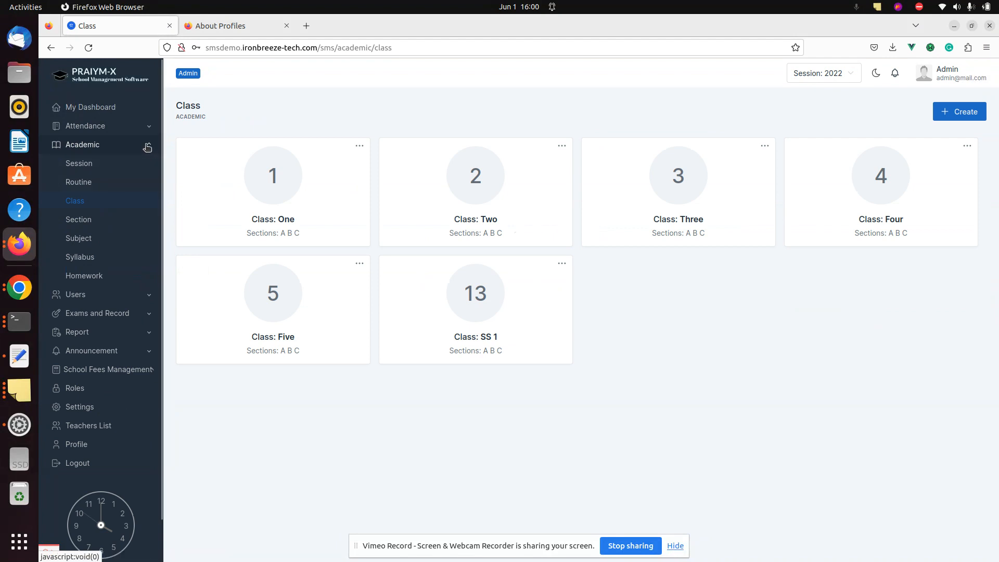
Go to Users > Student and start a new student record with Create
click(149, 294)
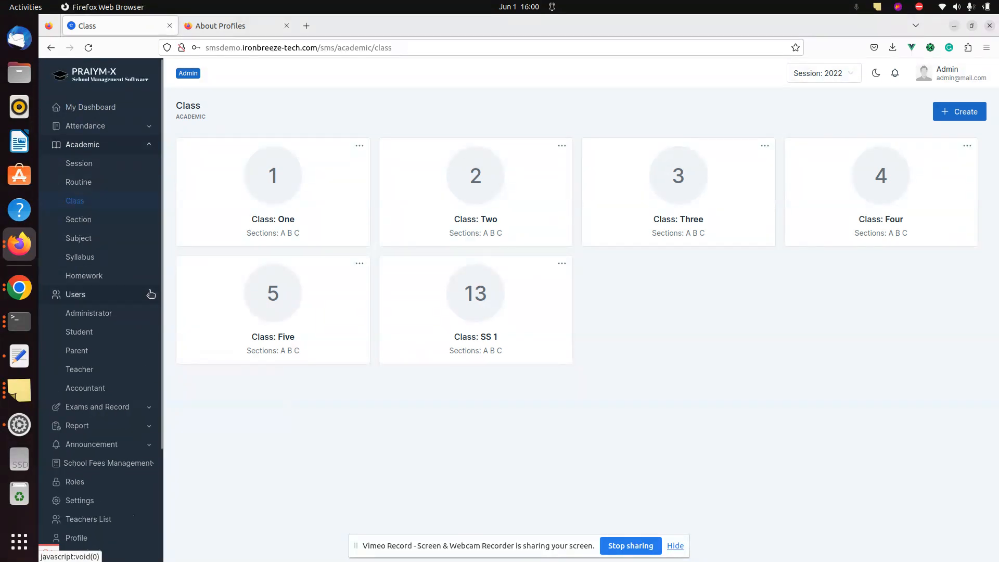
click(88, 335)
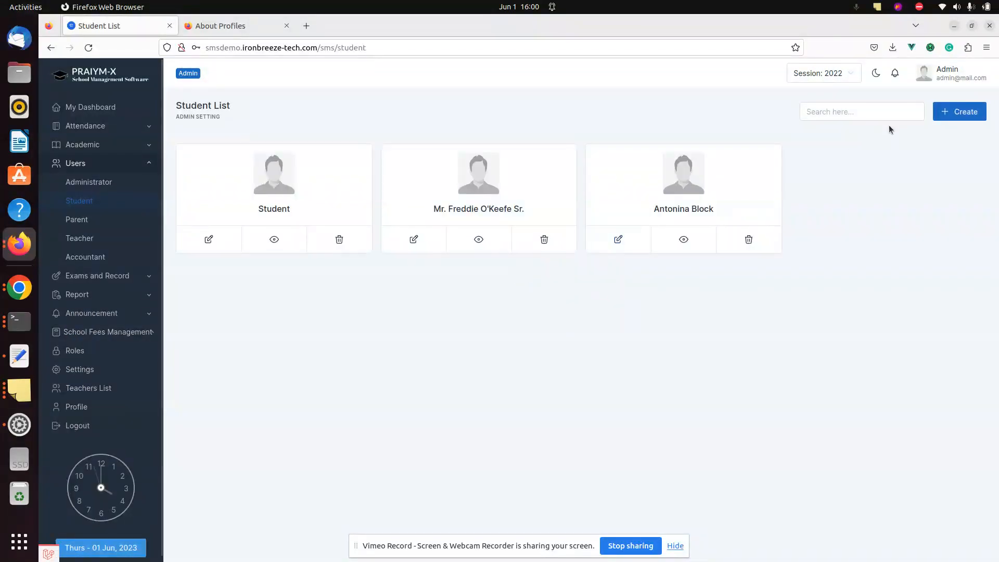
click(949, 116)
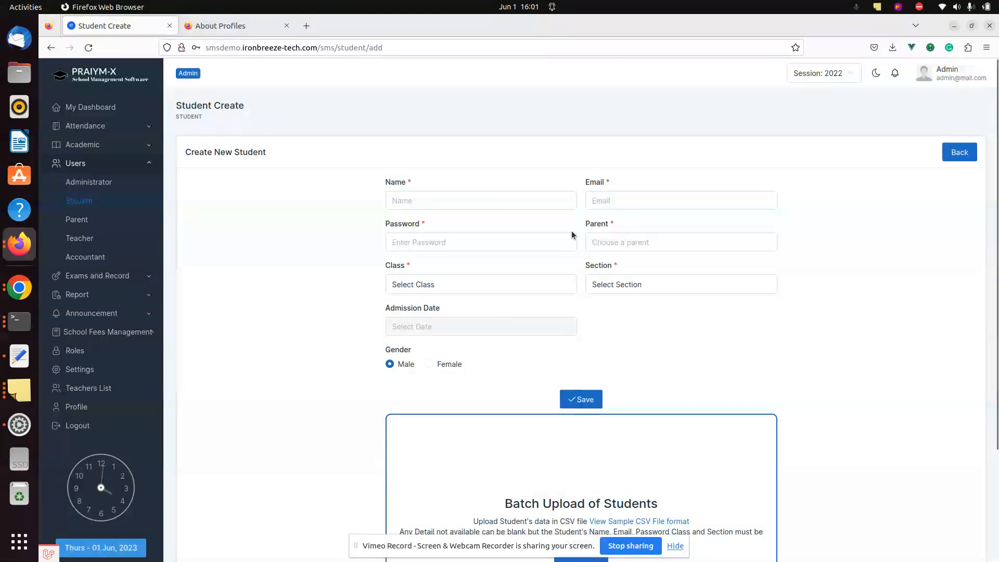
Download the sample CSV file format from the Batch Upload of Students section
click(675, 546)
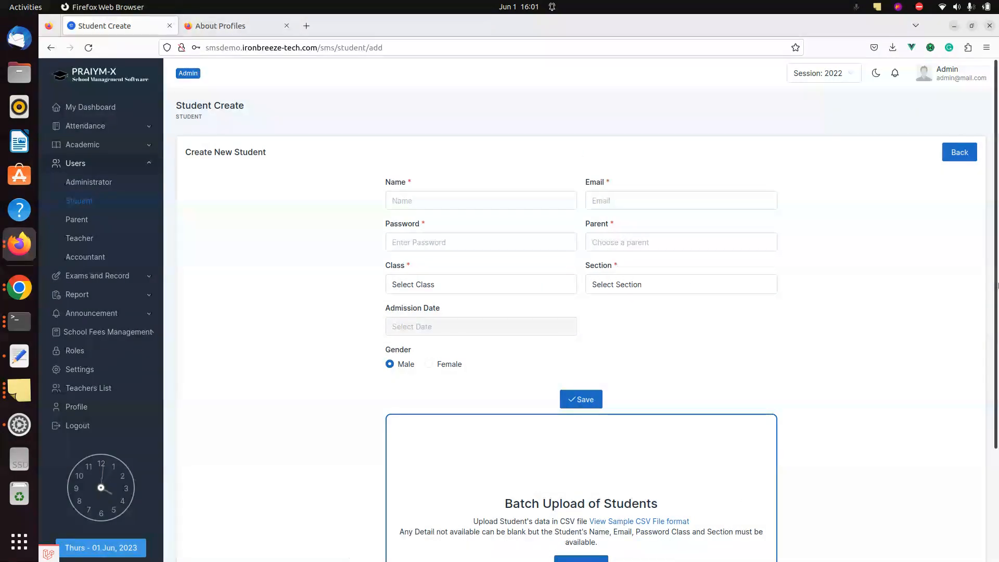
scroll(796, 413, down, 3)
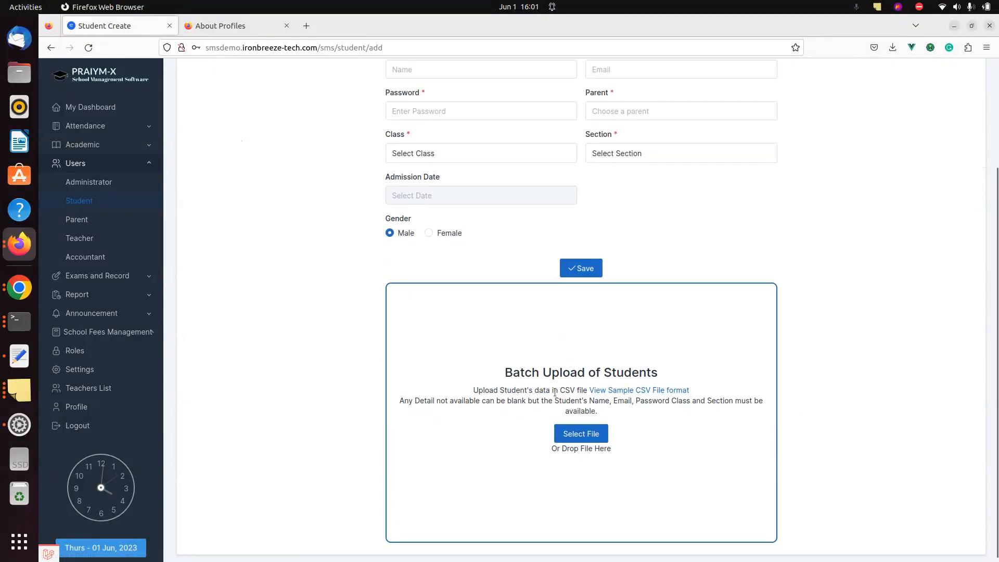
click(628, 391)
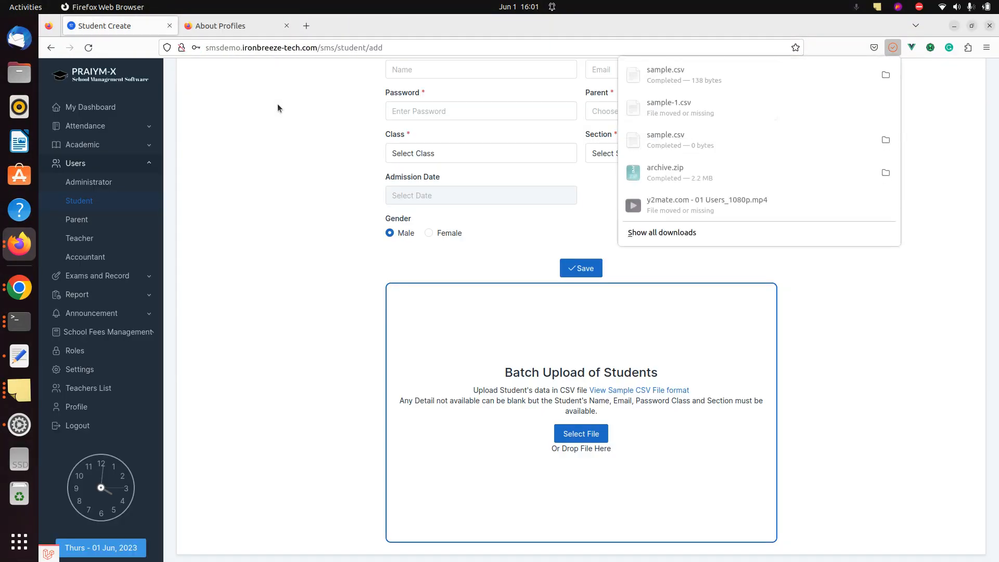
Open the downloaded sample.csv in Calc with default import settings, then bring up the Files manager
click(795, 86)
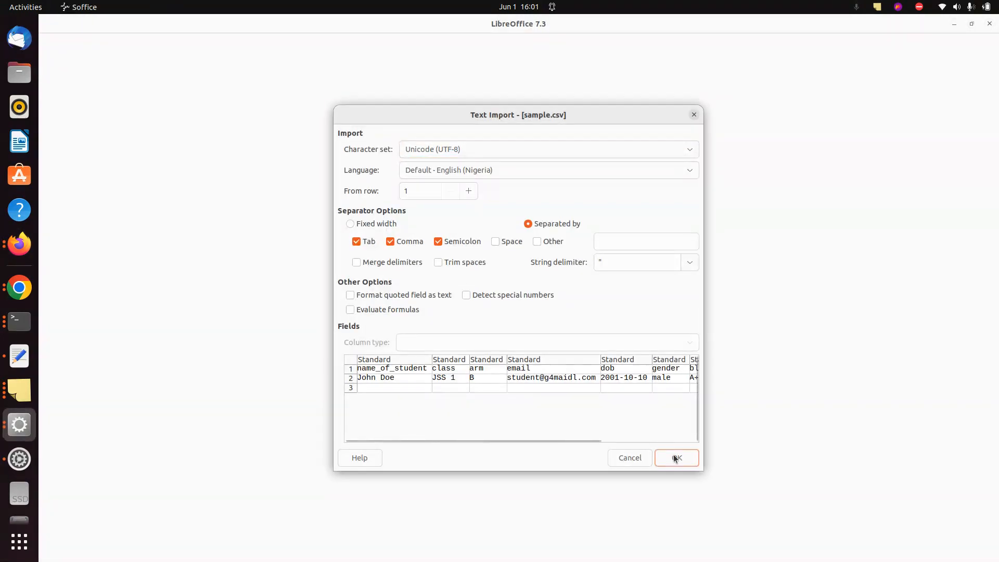
click(675, 458)
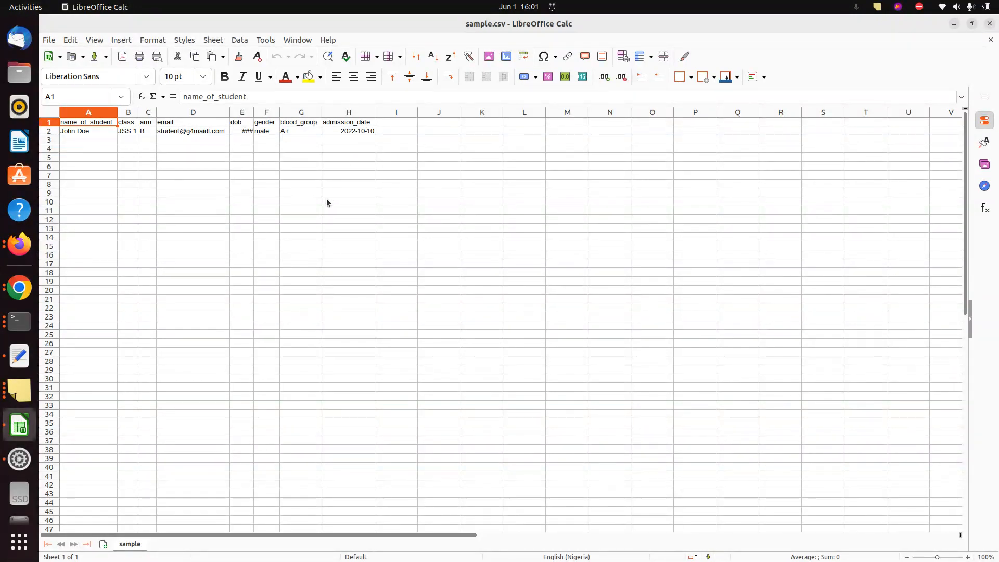
key(alt+Tab)
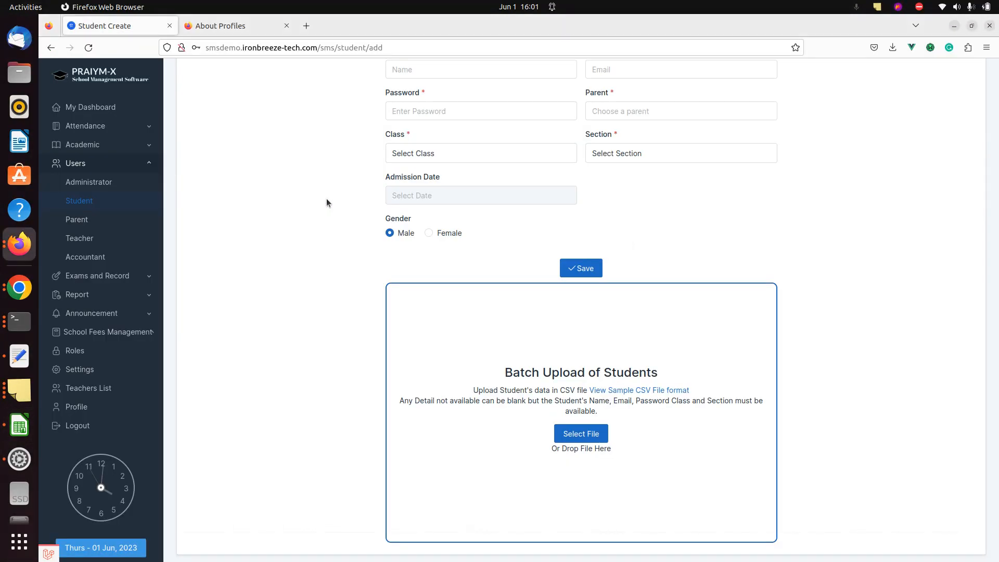
key(alt+Tab)
key(alt+Tab)
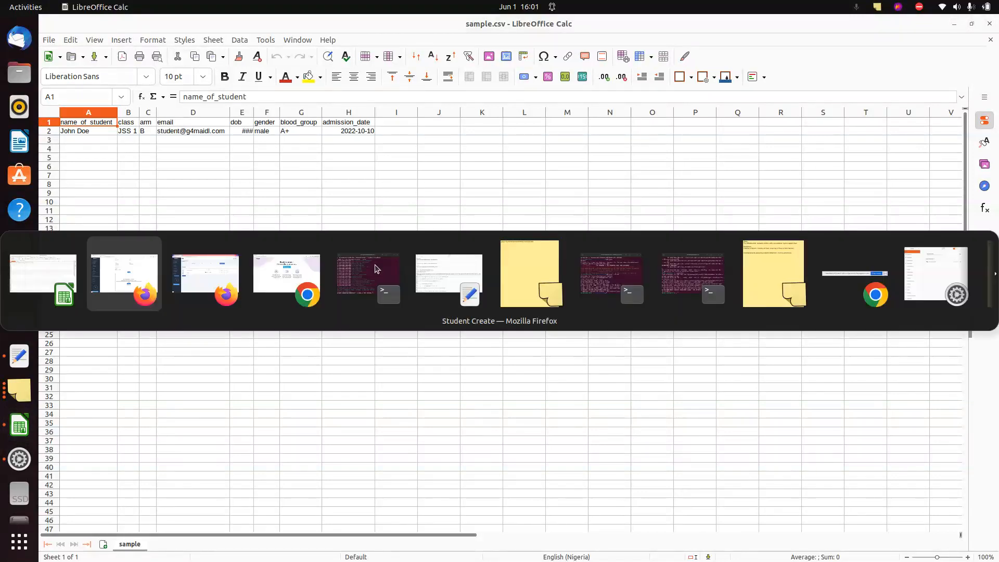
key(Escape)
key(super+e)
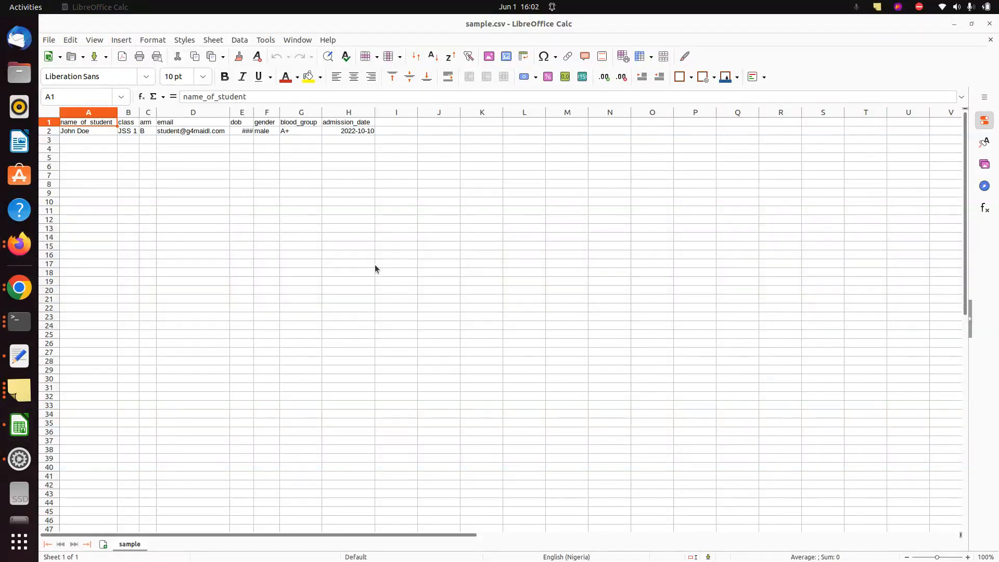
Duplicate sample.csv in the Downloads folder to create sample (copy).csv
click(83, 149)
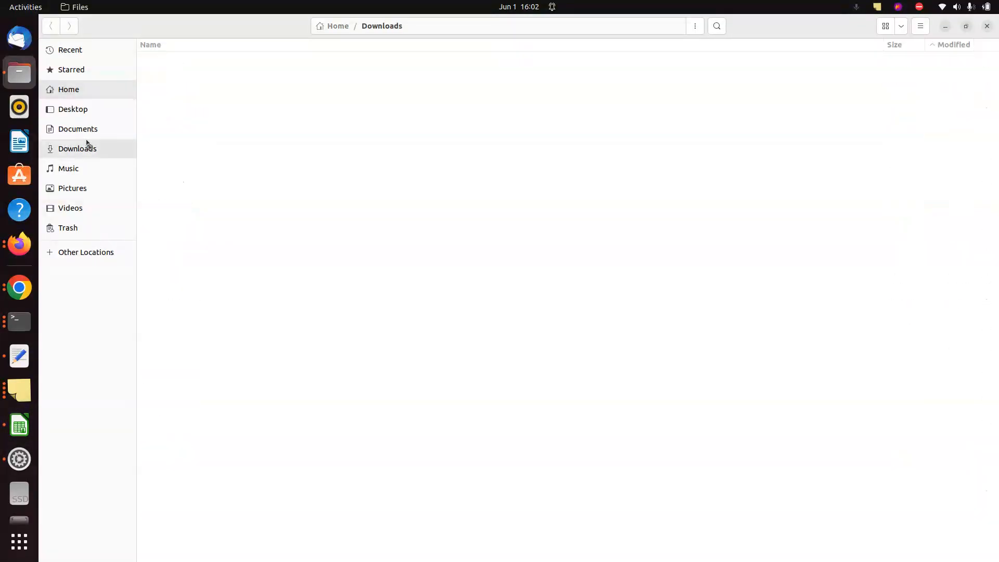
click(210, 192)
key(Down)
key(Down)
key(Down)
key(Down)
key(Down)
key(Down)
key(Down)
key(Down)
key(Down)
key(Down)
key(Down)
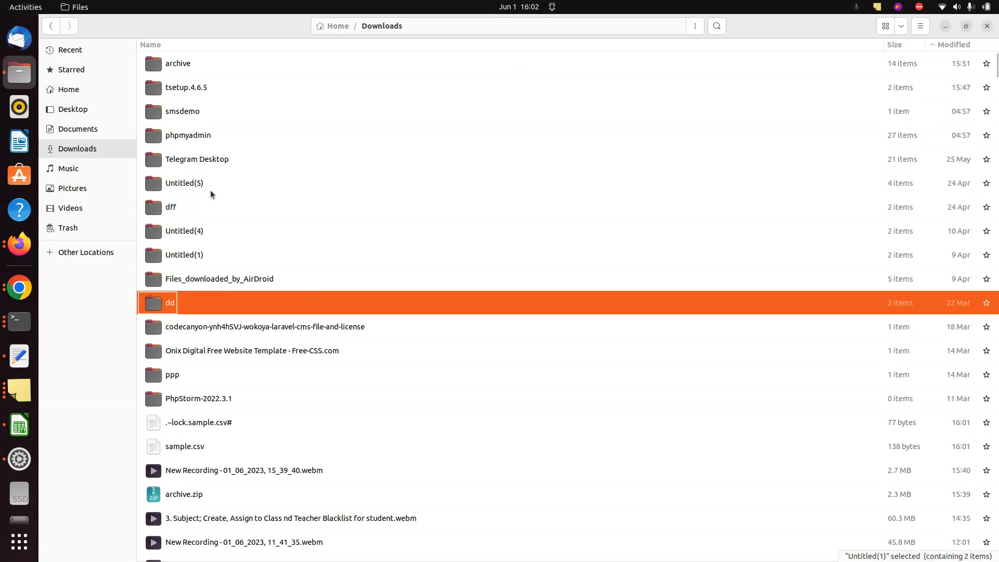
key(ctrl+c)
key(ctrl+v)
Open sample (copy).csv in LibreOffice Calc, accepting the Text Import settings
key(Return)
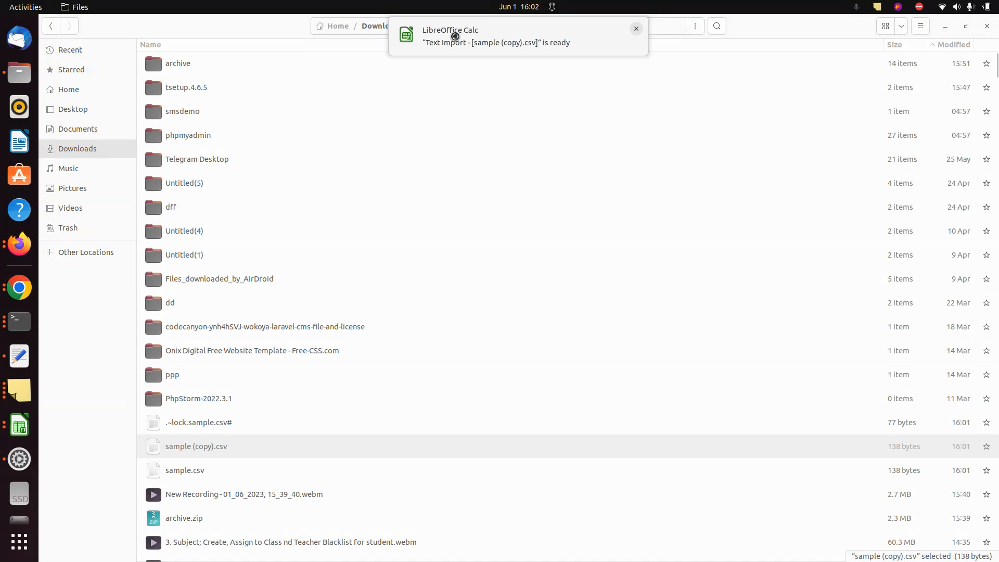
click(455, 36)
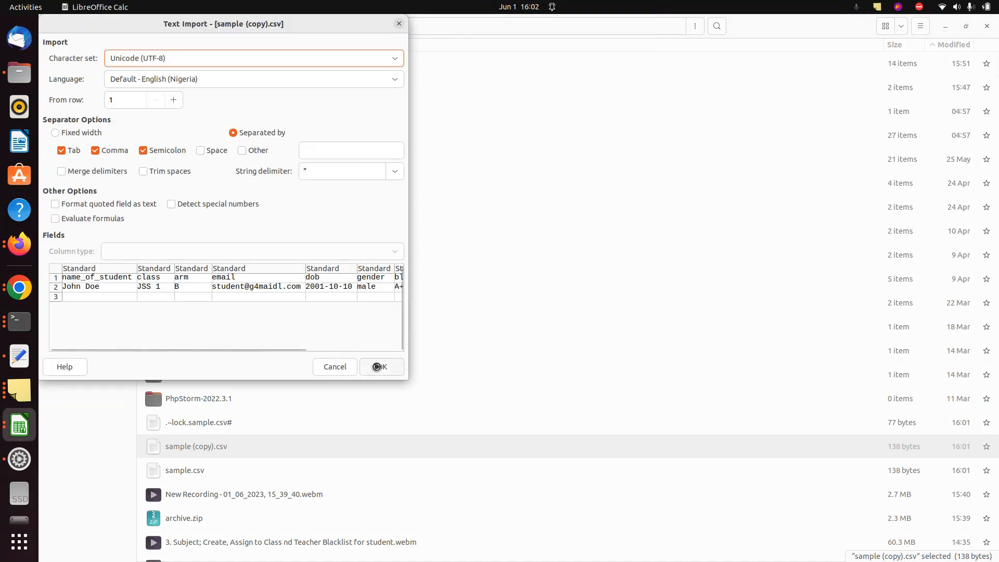
click(380, 367)
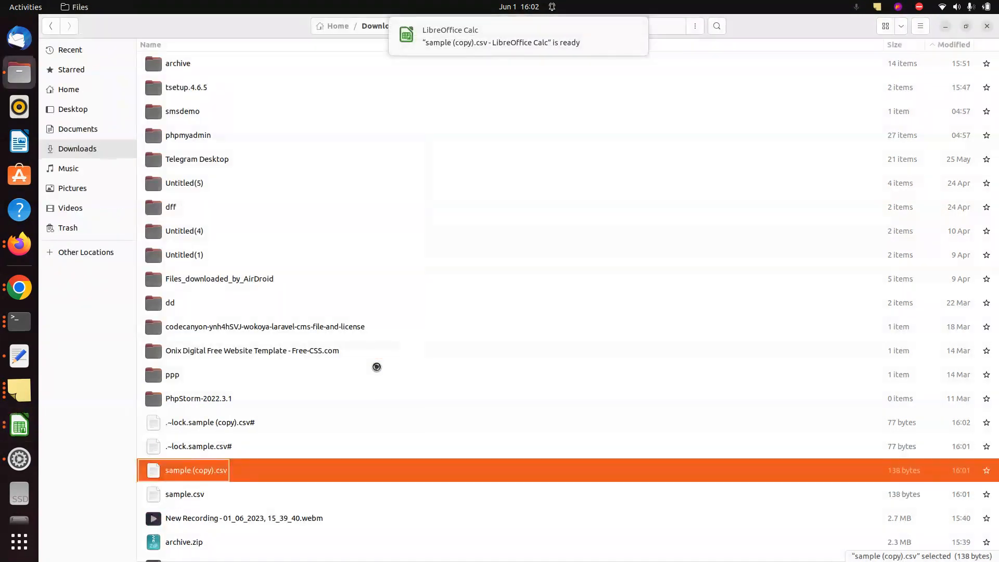
click(438, 38)
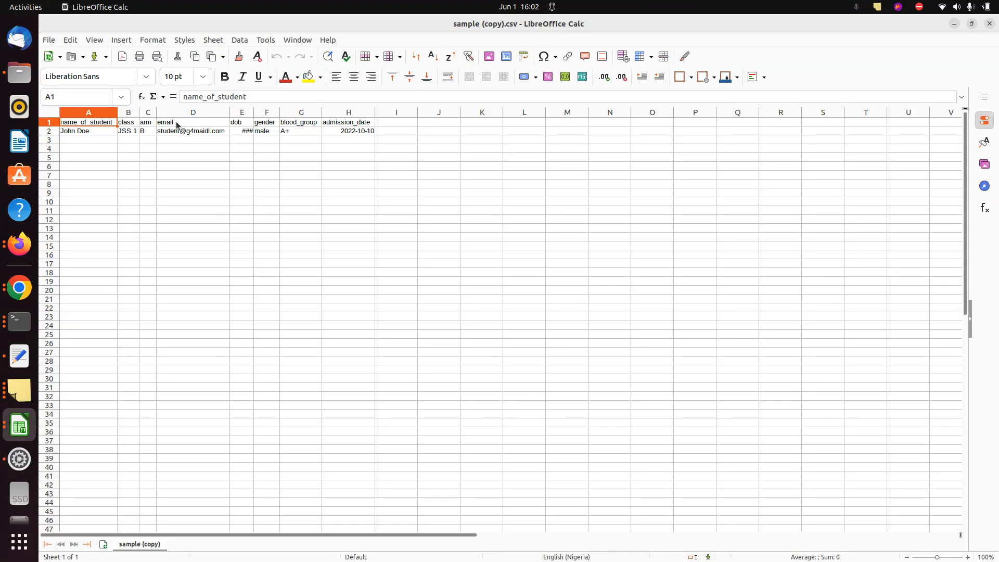
Rename the email header in D1 to 'emailss' and save in Text CSV format
click(178, 125)
double_click(188, 128)
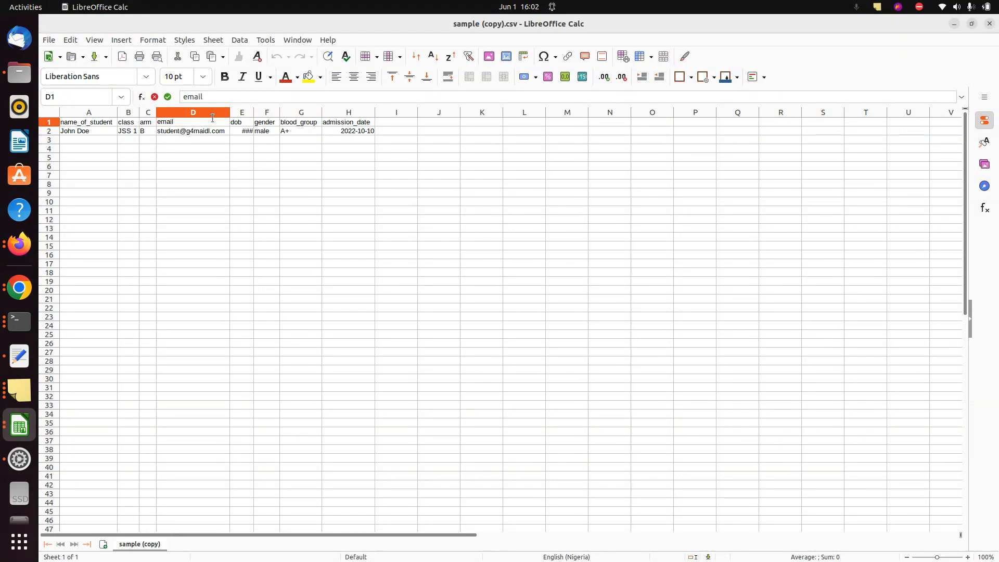
text(ss)
key(ctrl+s)
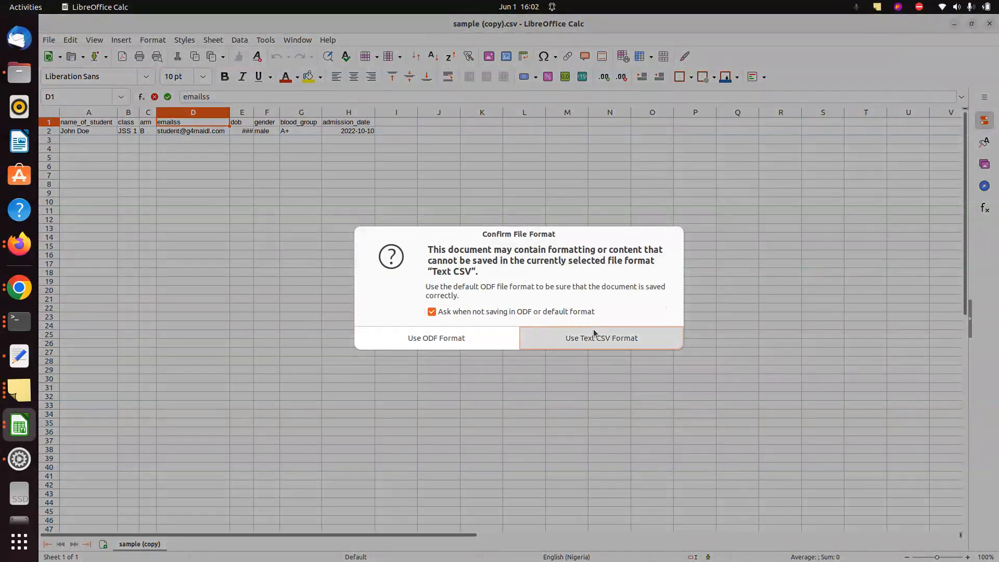
click(593, 331)
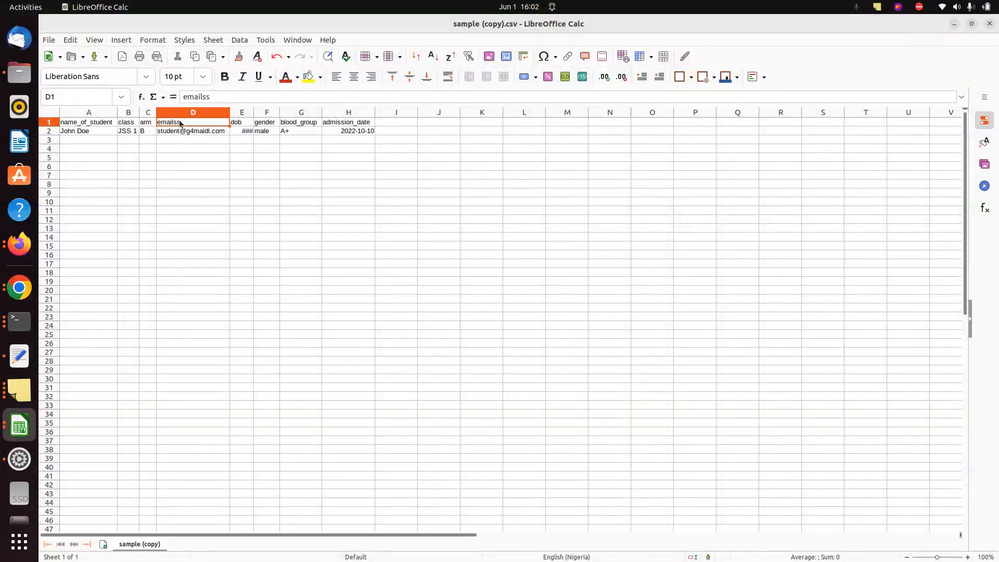
Switch back to the Files Downloads folder window
key(alt+Tab)
key(alt+Tab)
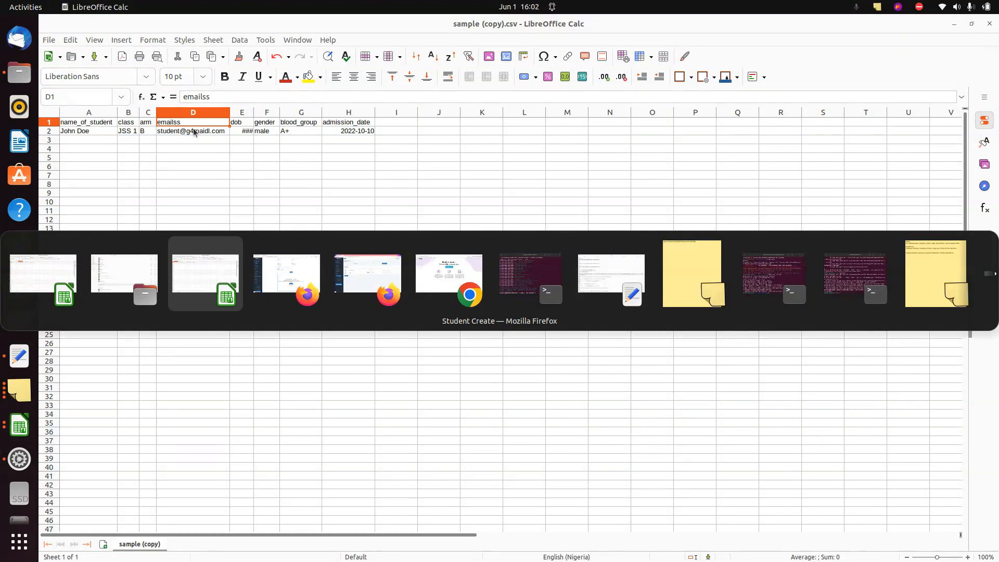
key(alt+Tab)
key(alt+Tab)
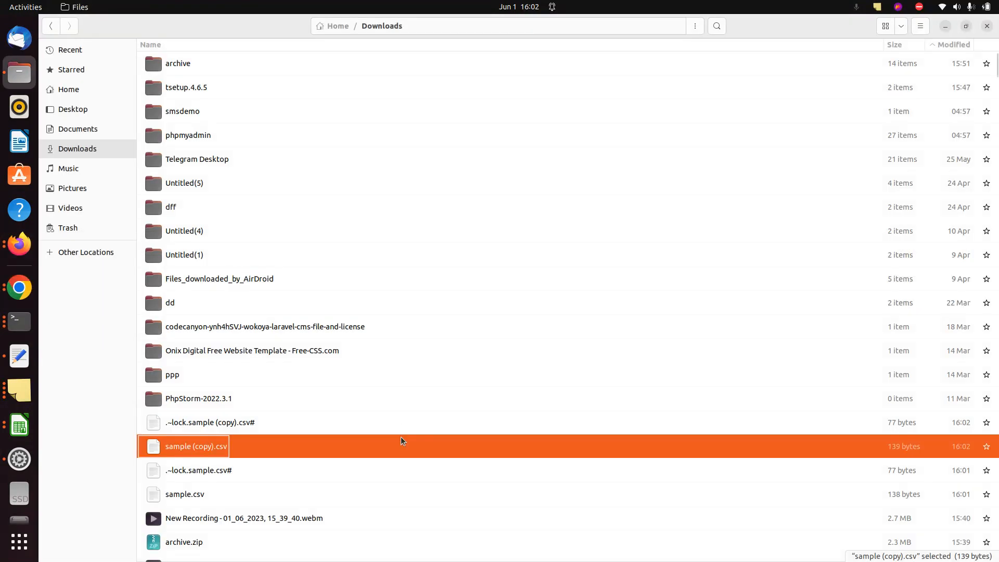
Upload sample (copy).csv to Batch Upload, see it rejected for invalid row headers, return to Calc
drag(436, 446, 541, 420)
key(alt+Tab)
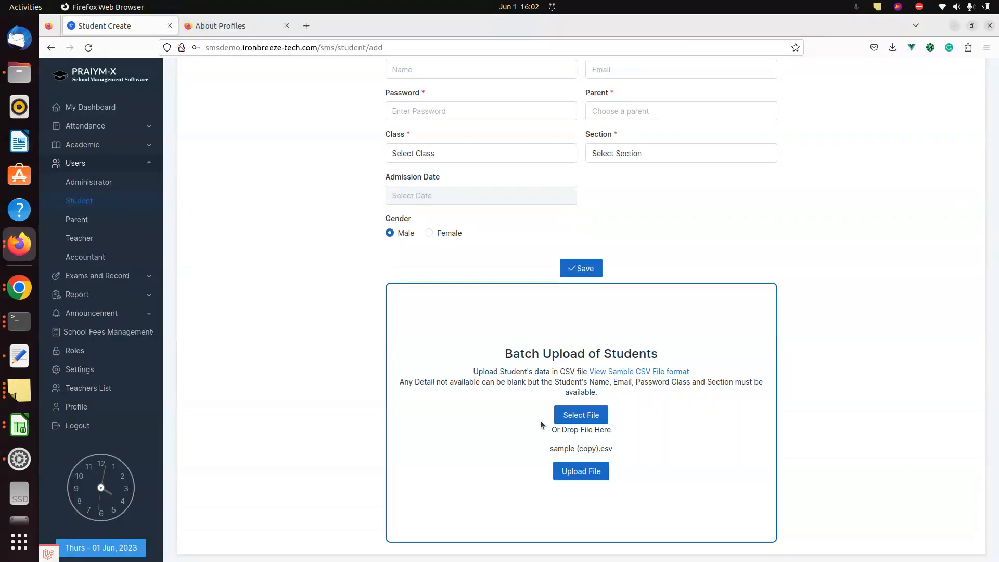
click(561, 471)
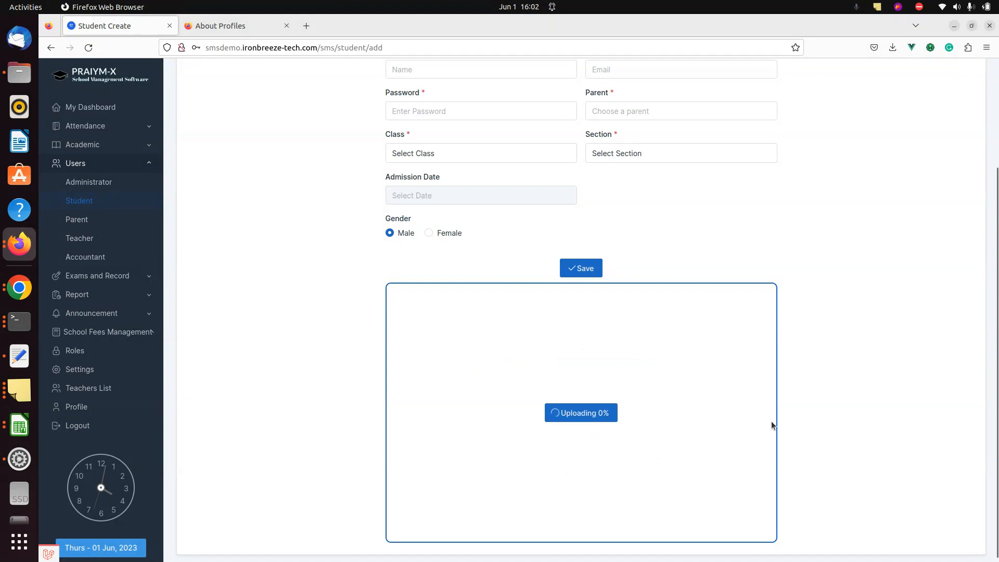
scroll(872, 364, down, 3)
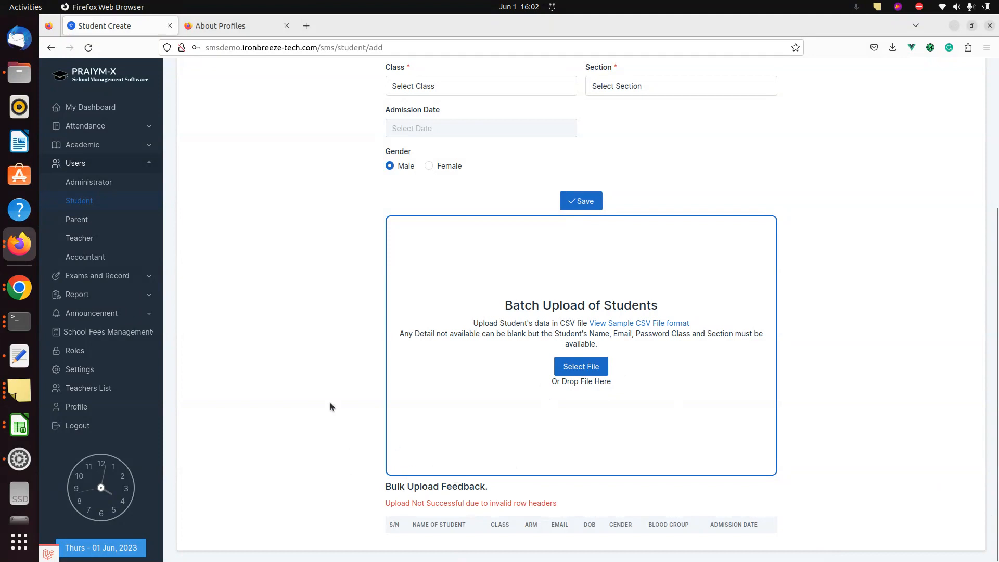
key(alt+Tab)
key(alt+Tab)
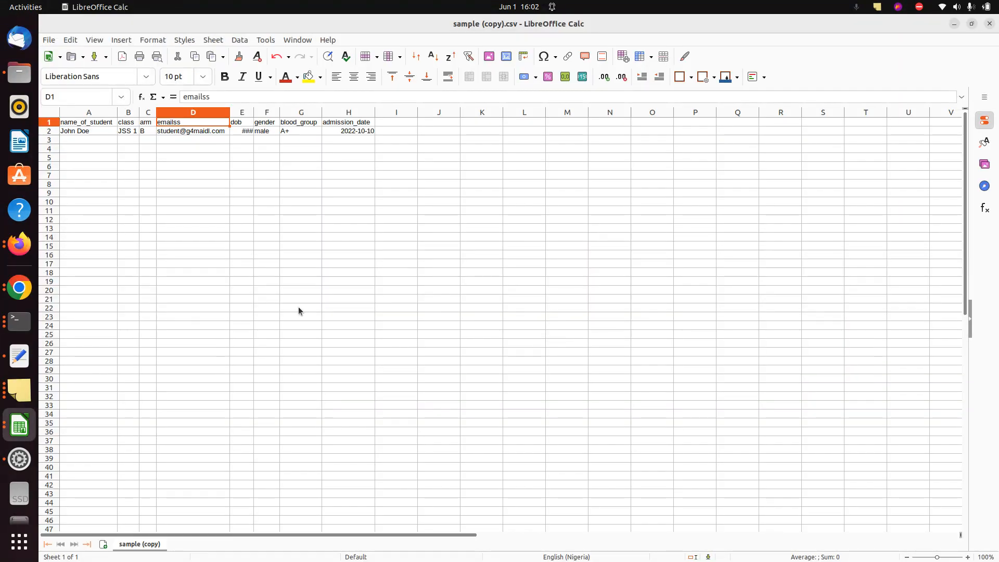
In row 3 of sample.csv, enter a second student's name, class, arm 'arm' and an email address
key(alt+Tab)
key(alt+Tab)
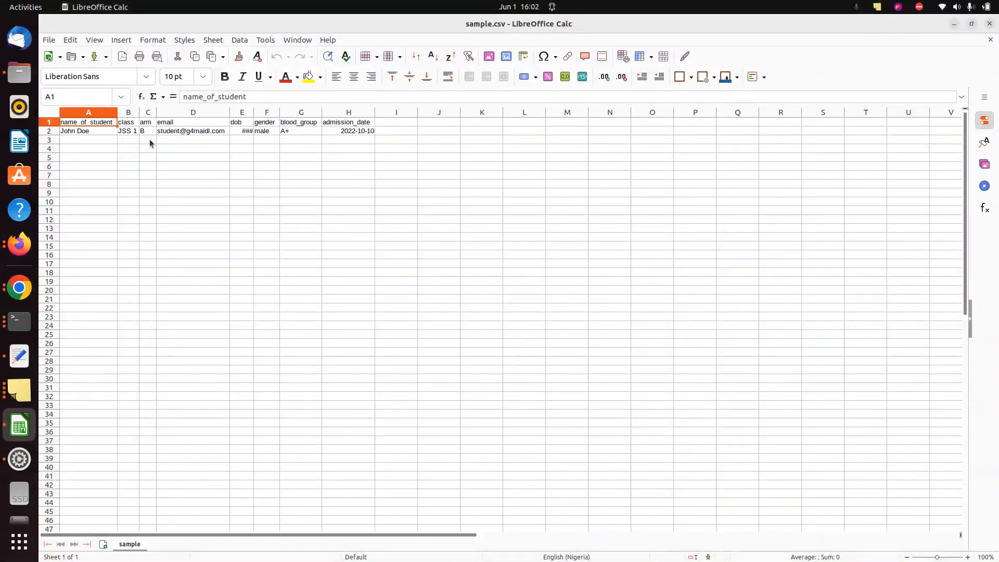
click(124, 134)
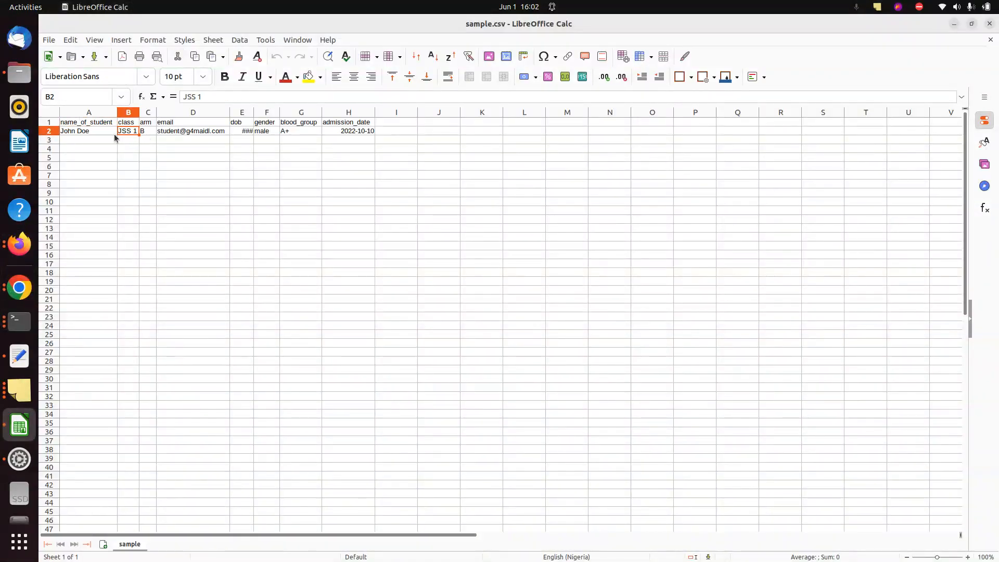
click(81, 136)
double_click(80, 137)
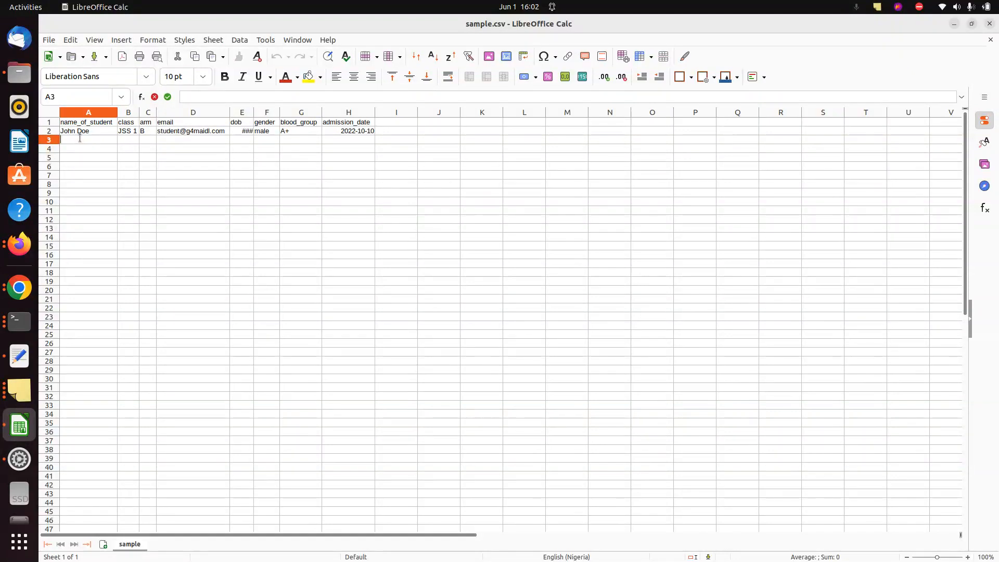
key(Tab)
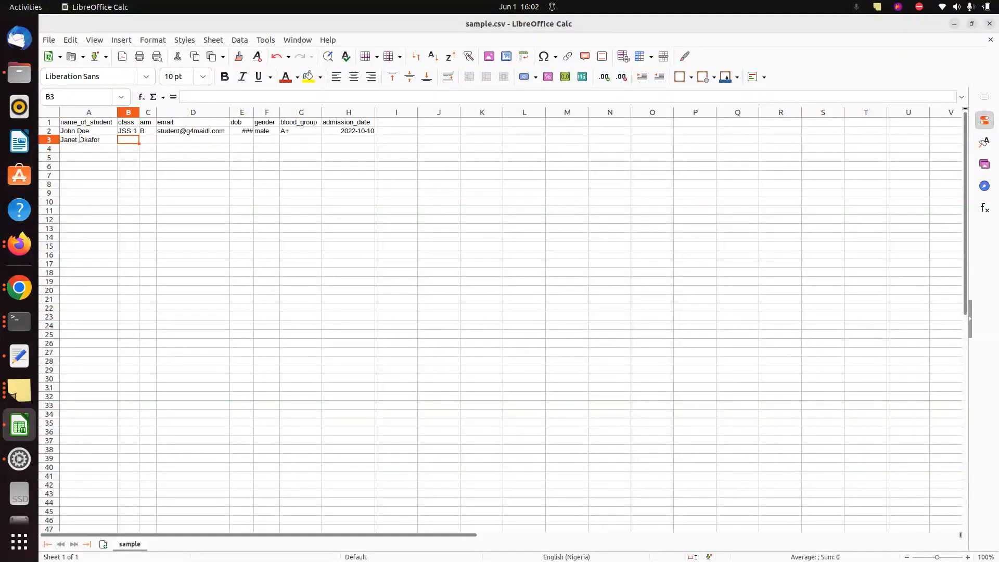
text(ss)
text(SS 2)
click(149, 140)
text(arm)
key(Tab)
text(d)
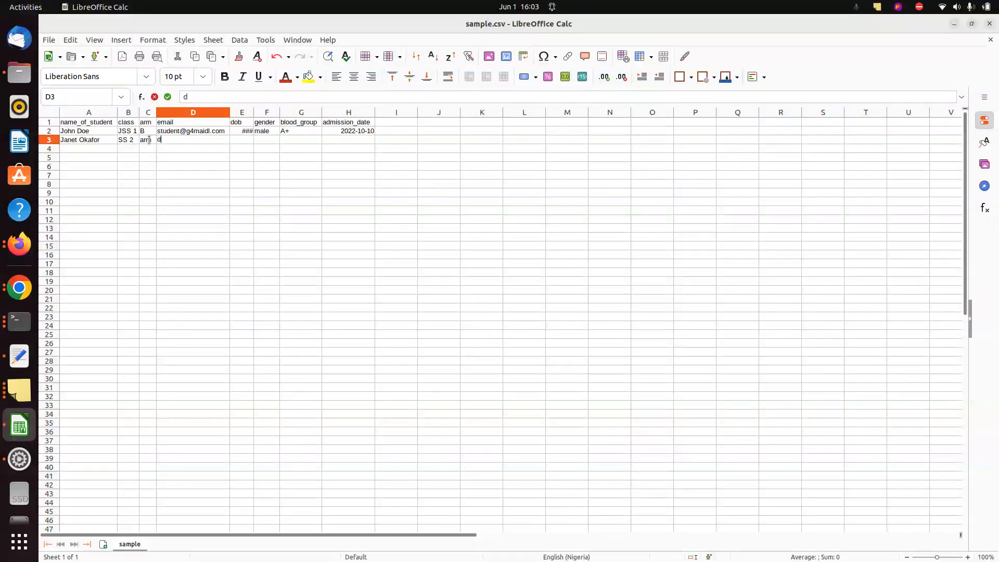
text(ww@ss.dd)
key(Tab)
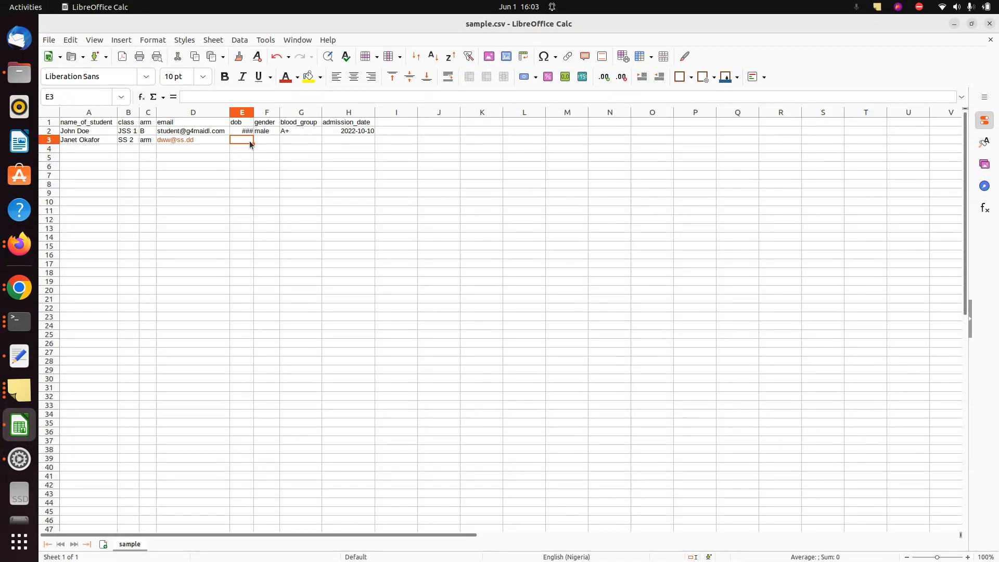
Save sample.csv in Text CSV format and return to the browser
click(214, 140)
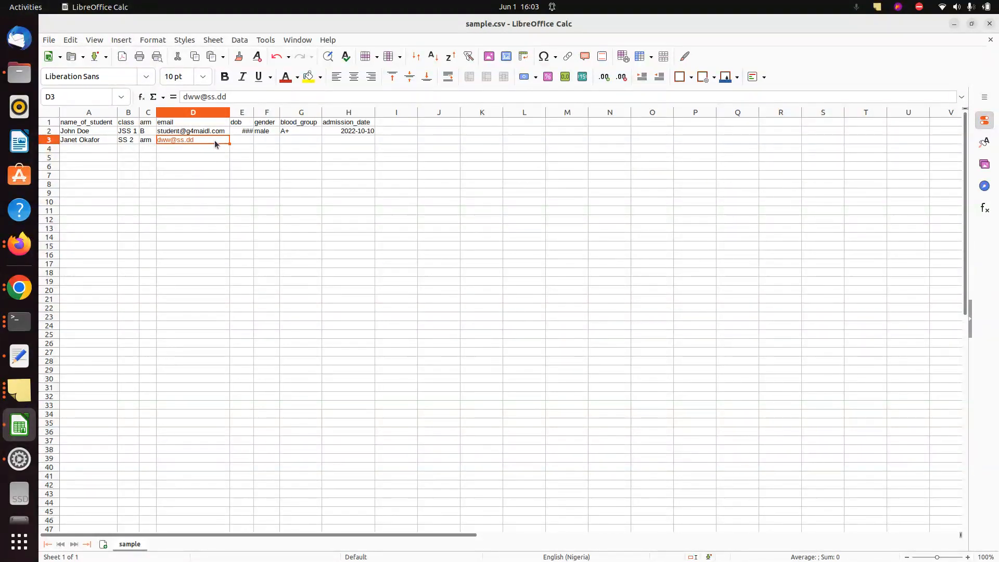
click(199, 157)
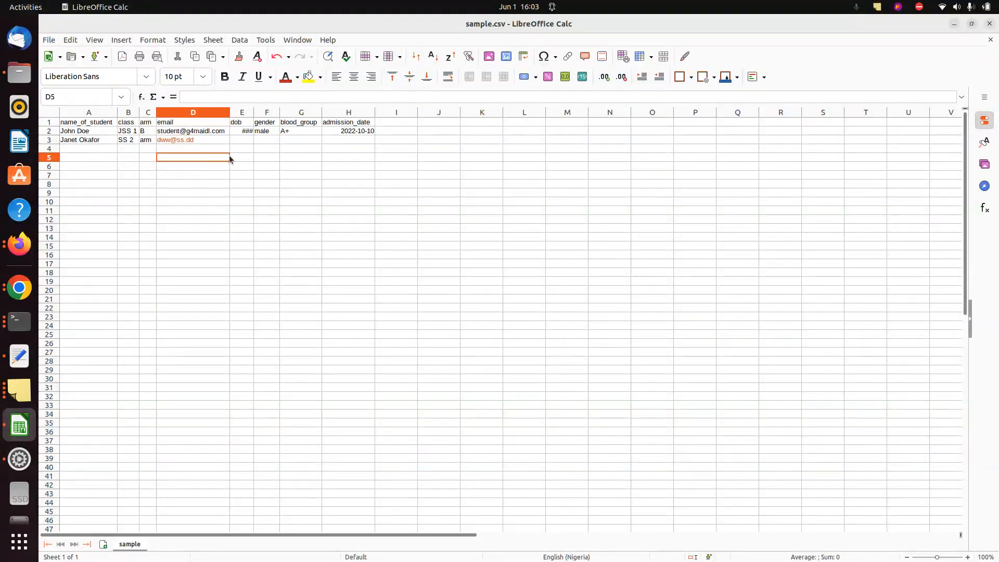
key(ctrl+s)
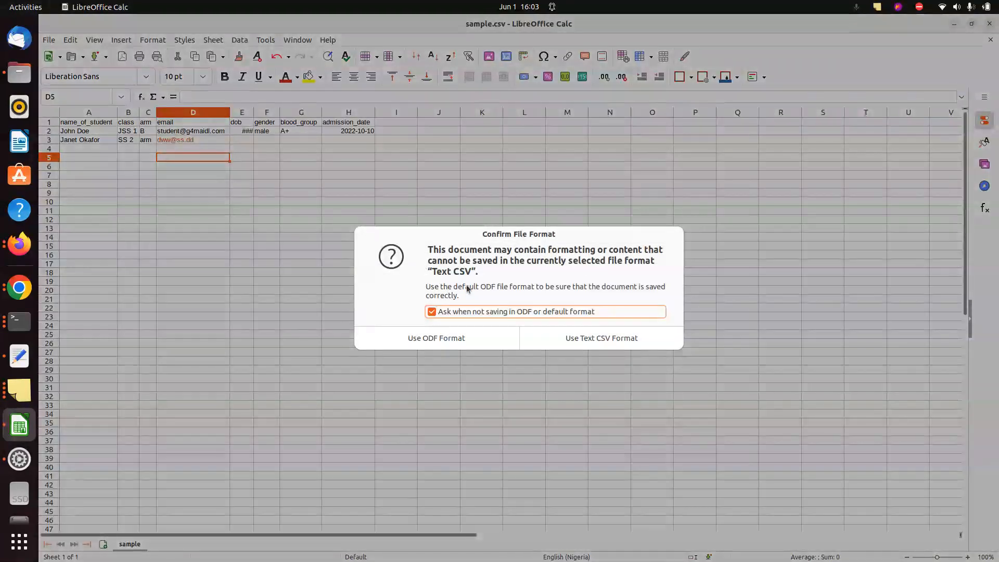
click(568, 339)
key(alt+Tab)
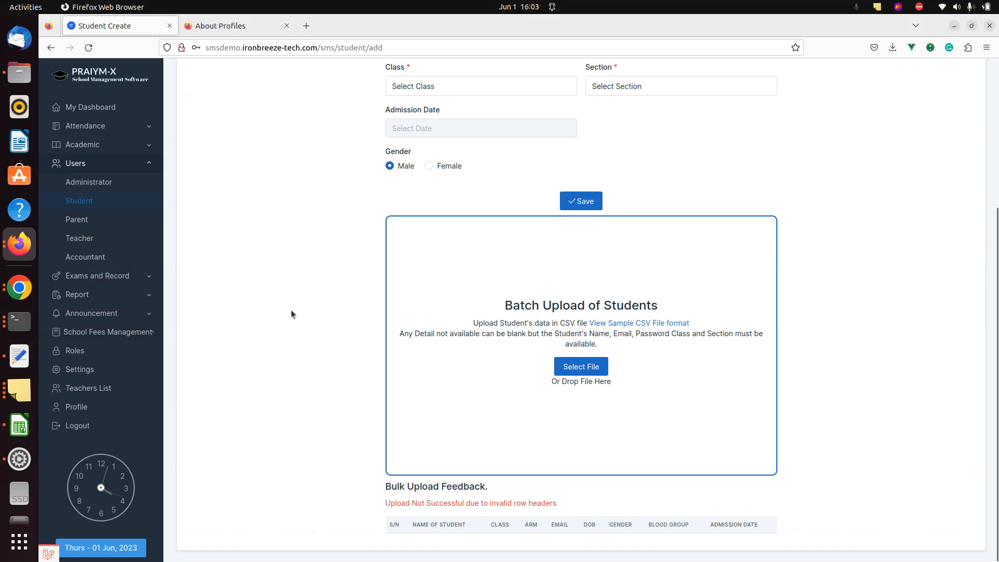
Drag sample.csv from Downloads into the batch upload area and upload it
key(alt+Tab)
key(alt+shift+Tab)
click(562, 368)
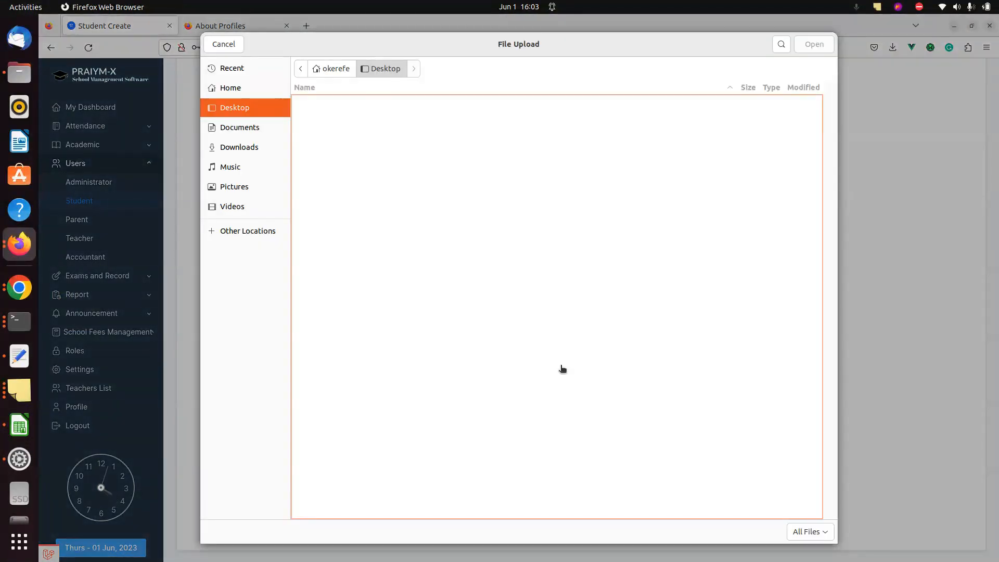
key(Escape)
key(alt+Tab)
click(434, 477)
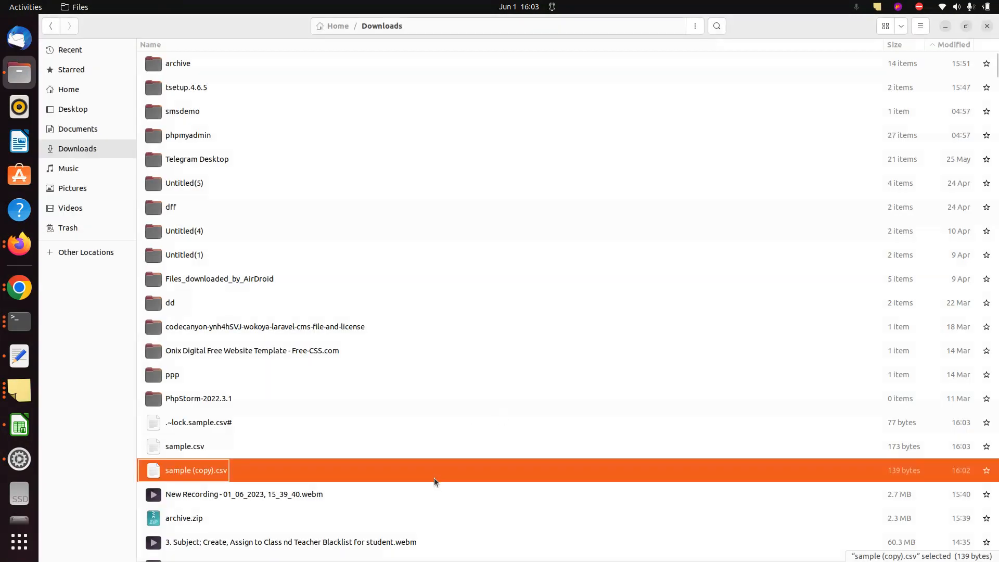
drag(417, 446, 538, 414)
key(alt+Tab)
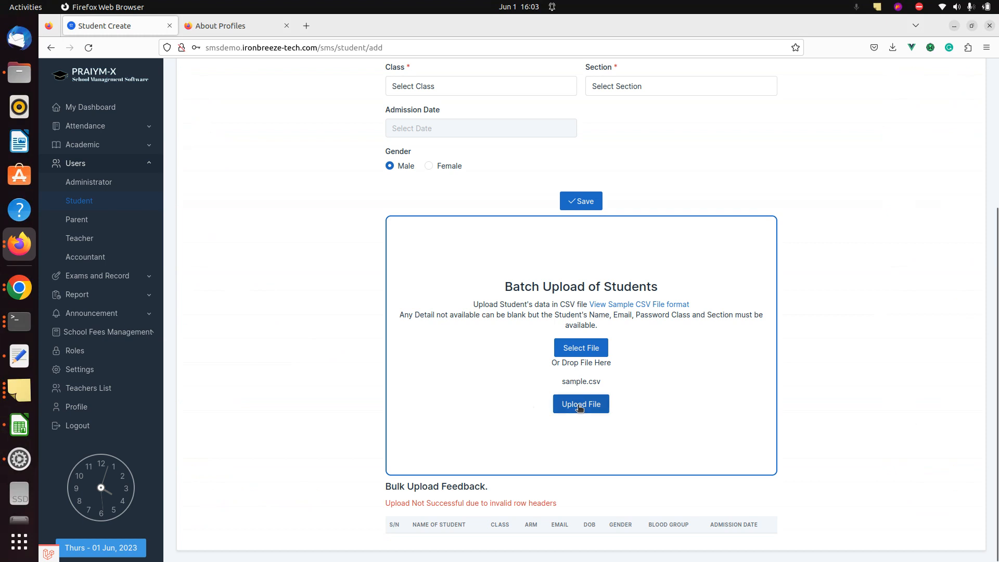
click(582, 405)
scroll(865, 292, down, 3)
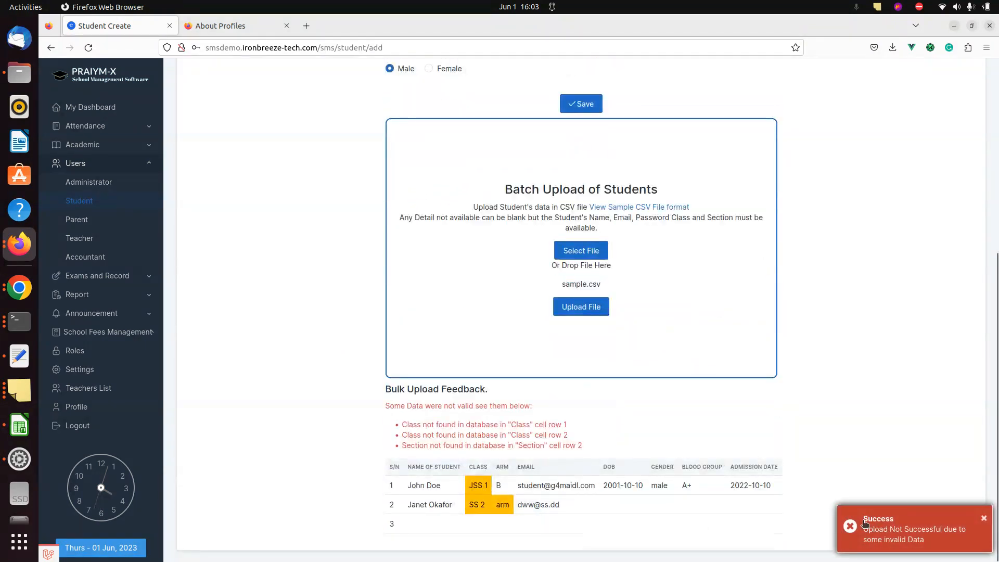
Review errors for unknown classes in rows 1–2 and unknown section in row 2, then return to Calc
click(899, 543)
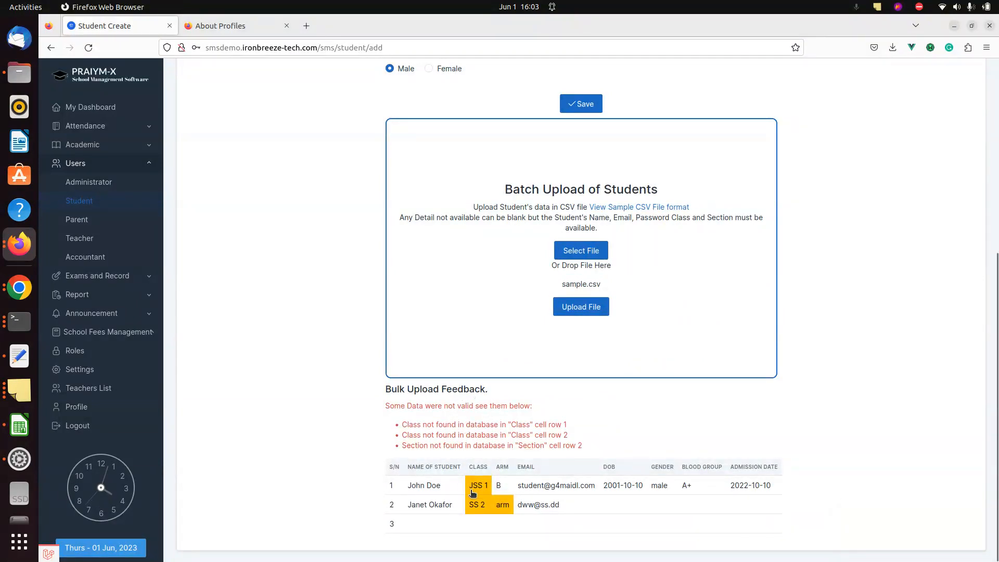
click(421, 425)
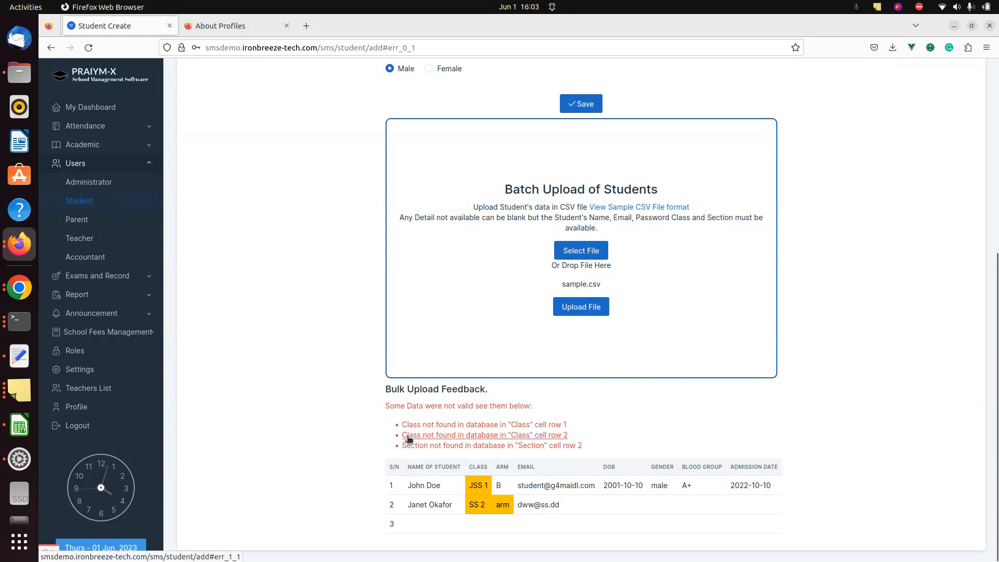
mouse_move(478, 512)
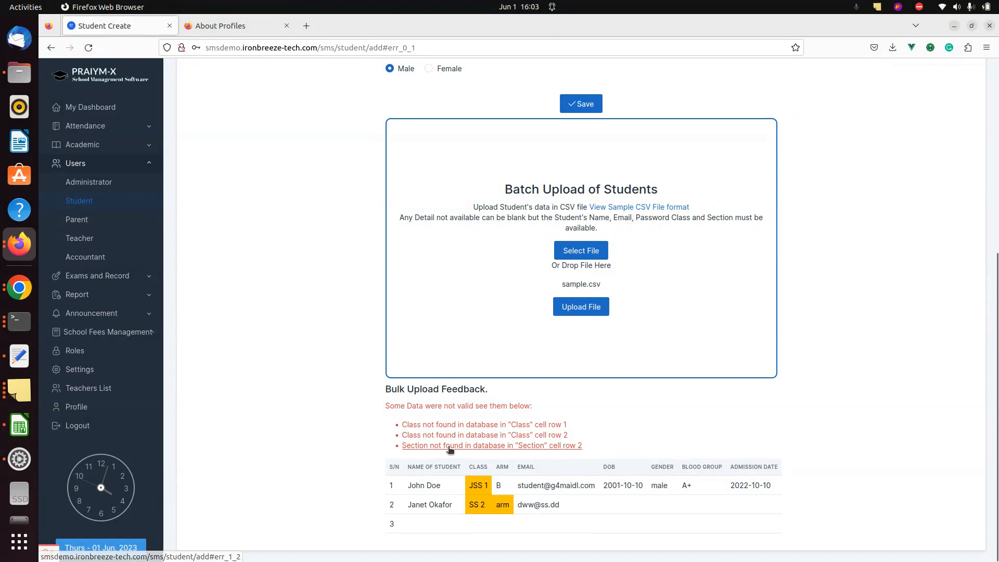
key(alt+Tab)
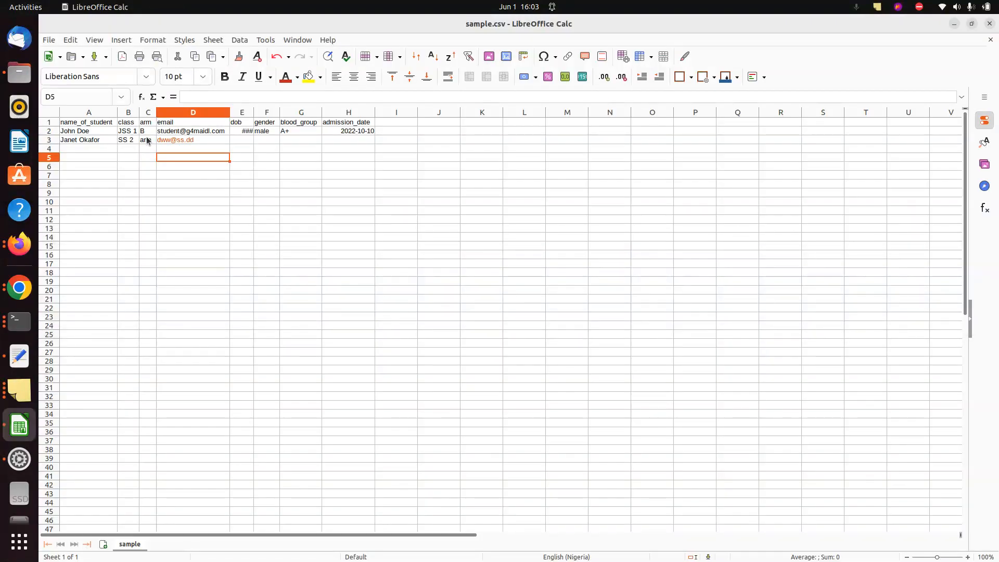
Change the first student's class in B2 from JSS to SS 1
click(147, 140)
key(alt+Tab)
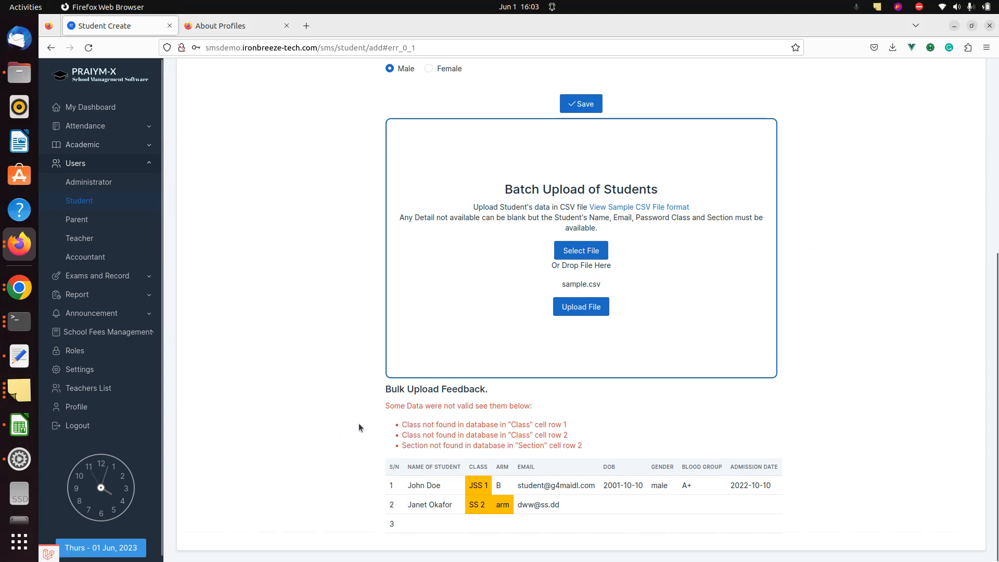
key(alt+Tab)
click(128, 133)
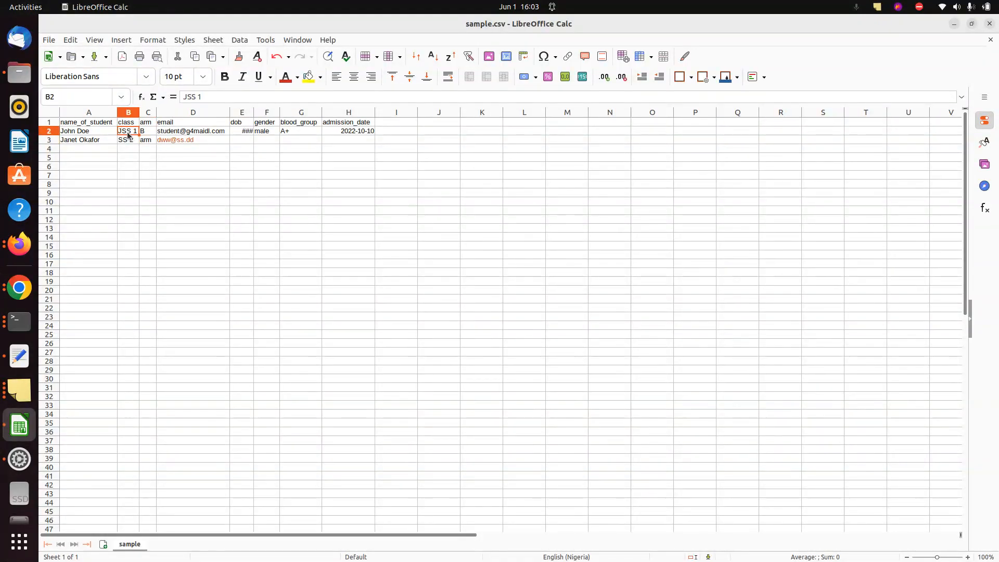
double_click(130, 133)
double_click(127, 130)
text(ss)
double_click(129, 131)
text(SS)
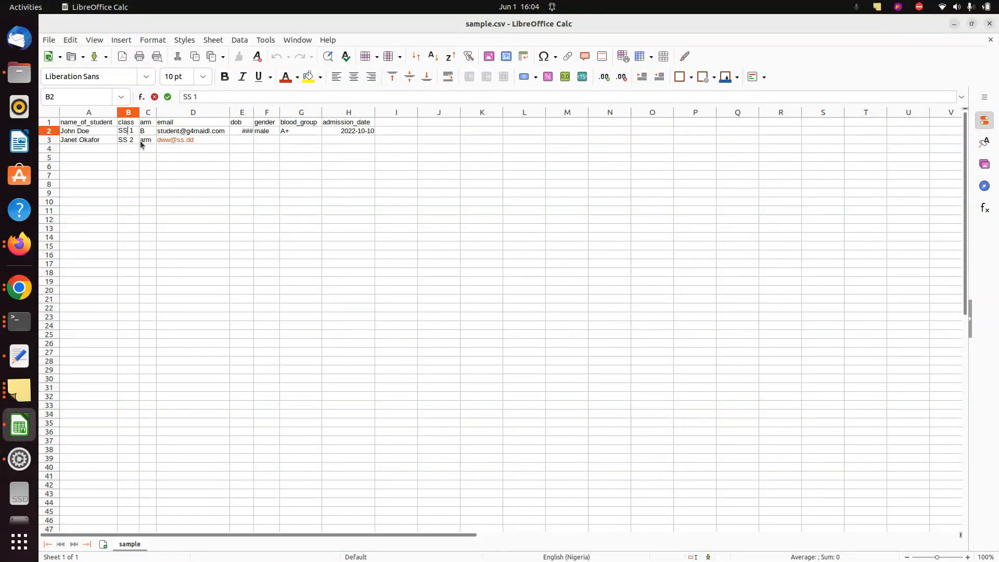
click(132, 140)
Set the second student's class to SS 1 and arm to A, then save sample.csv
double_click(133, 141)
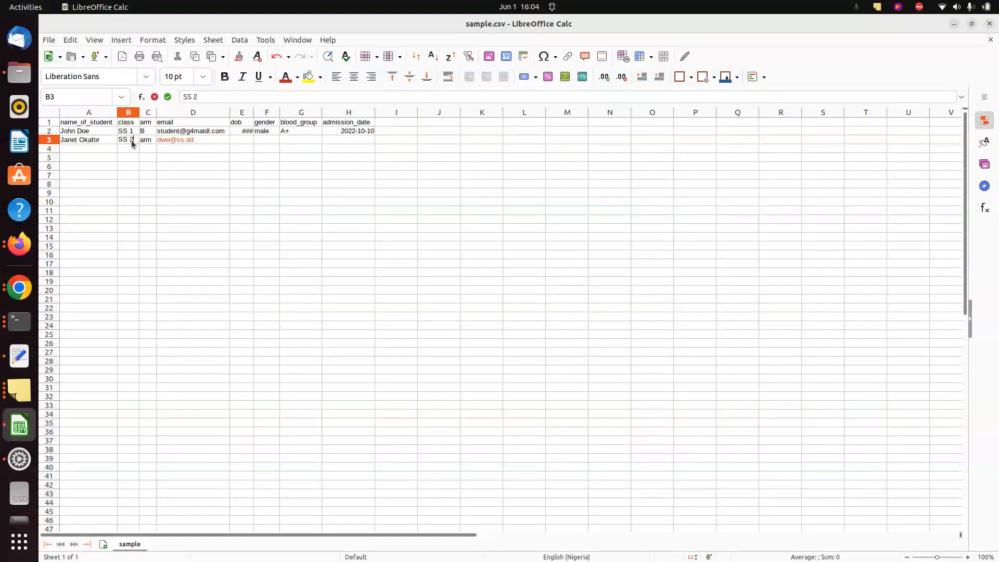
text(1)
double_click(148, 141)
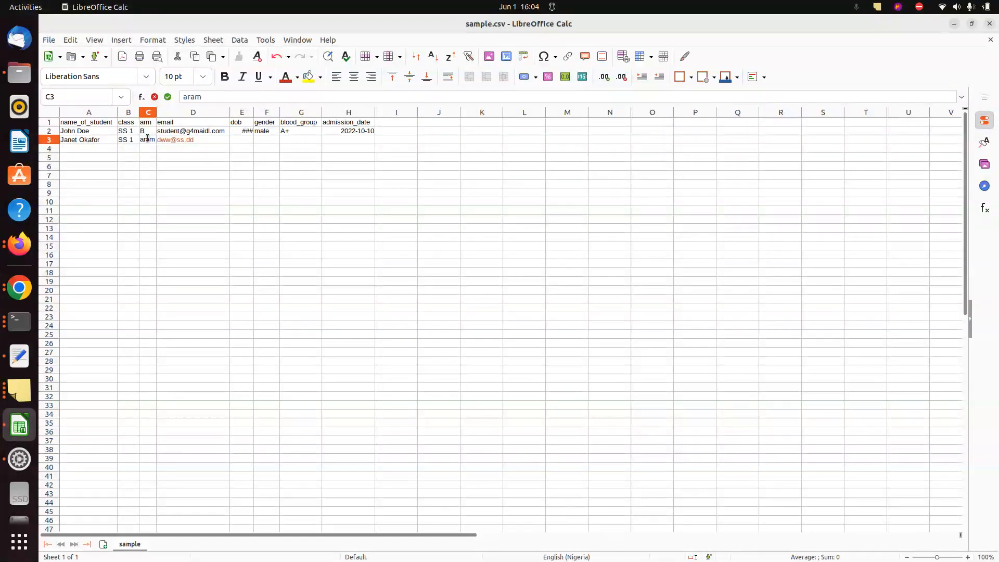
key(BackSpace)
text(a)
key(BackSpace)
key(BackSpace)
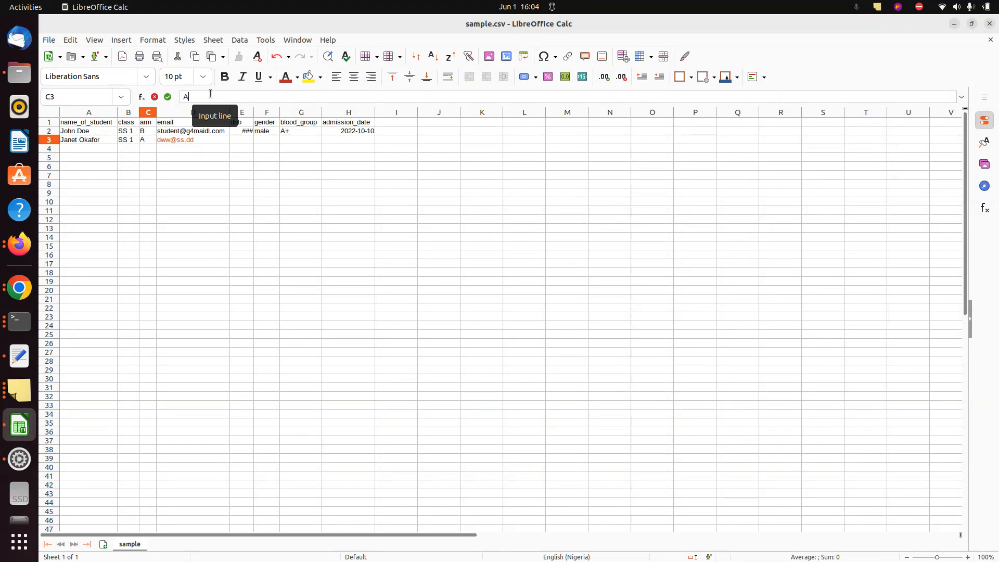
key(ctrl+s)
key(alt+Tab)
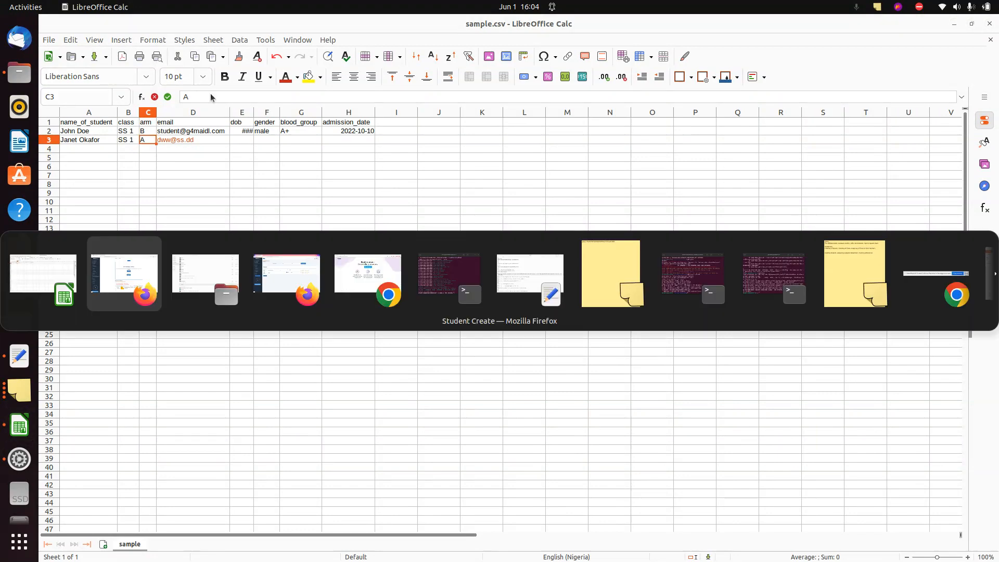
Drag the corrected sample.csv into Batch Upload and upload it; both SS 1 students preview clean
key(alt+Tab)
key(alt+Tab)
key(alt+Tab)
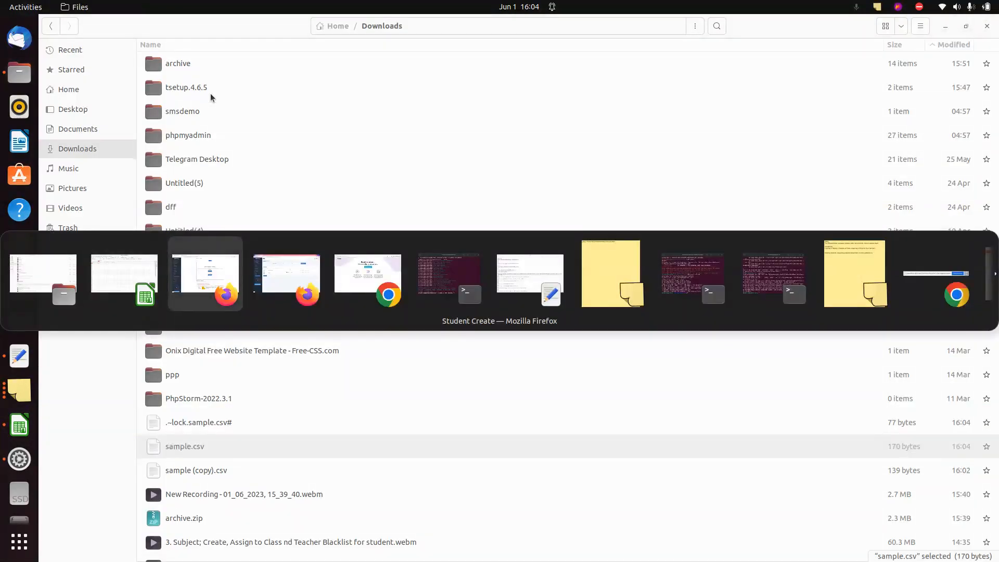
key(alt+Tab)
drag(361, 439, 415, 352)
key(alt+Tab)
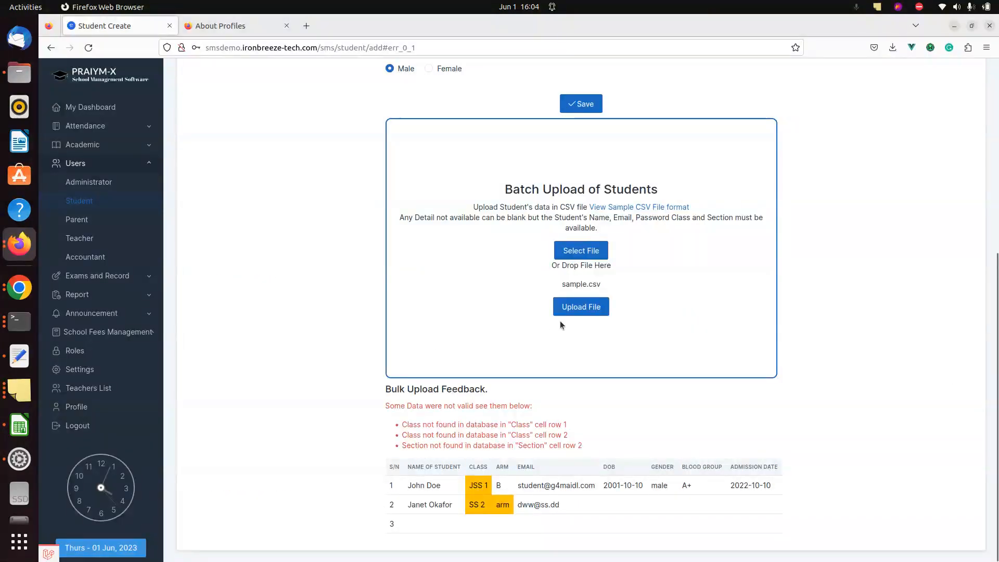
click(571, 306)
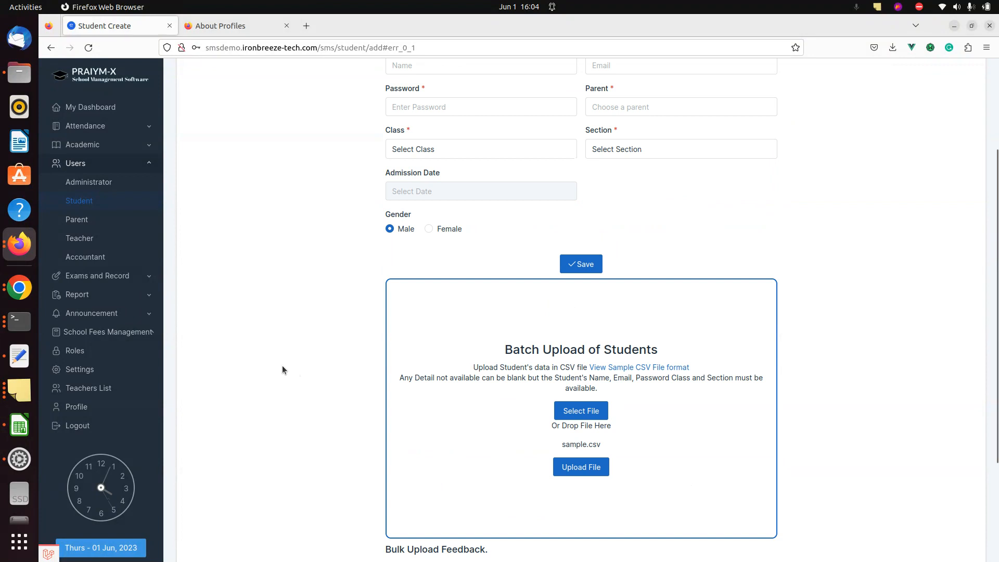
scroll(282, 365, down, 5)
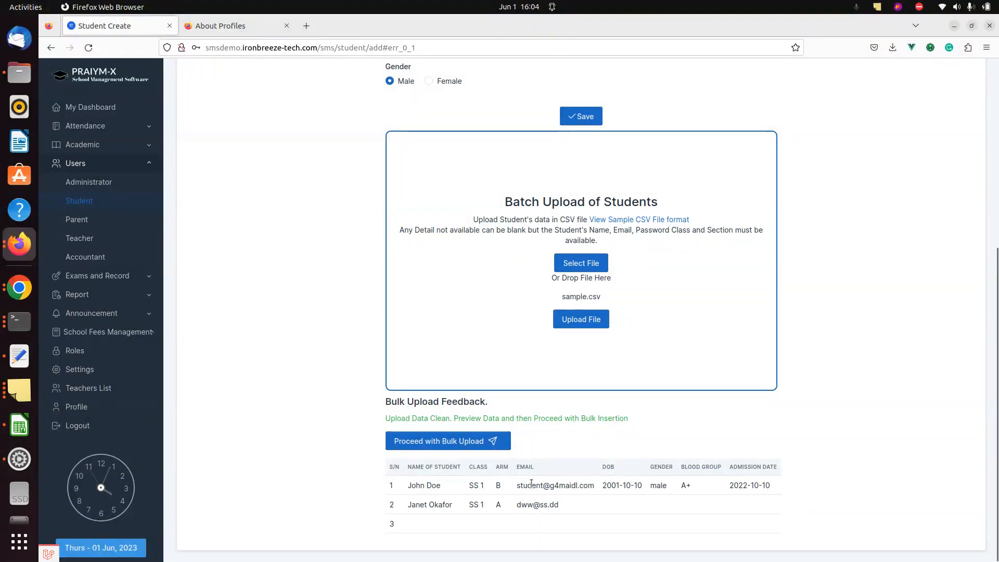
key(alt+Tab)
key(alt+Tab)
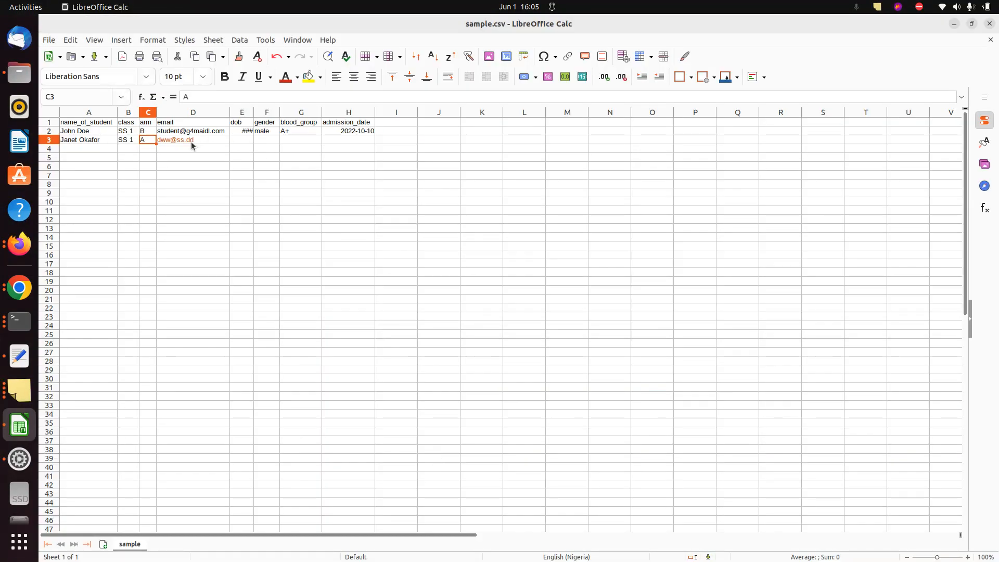
Enter a new email address for the second student in cell D3
click(191, 141)
double_click(192, 141)
text(admin)
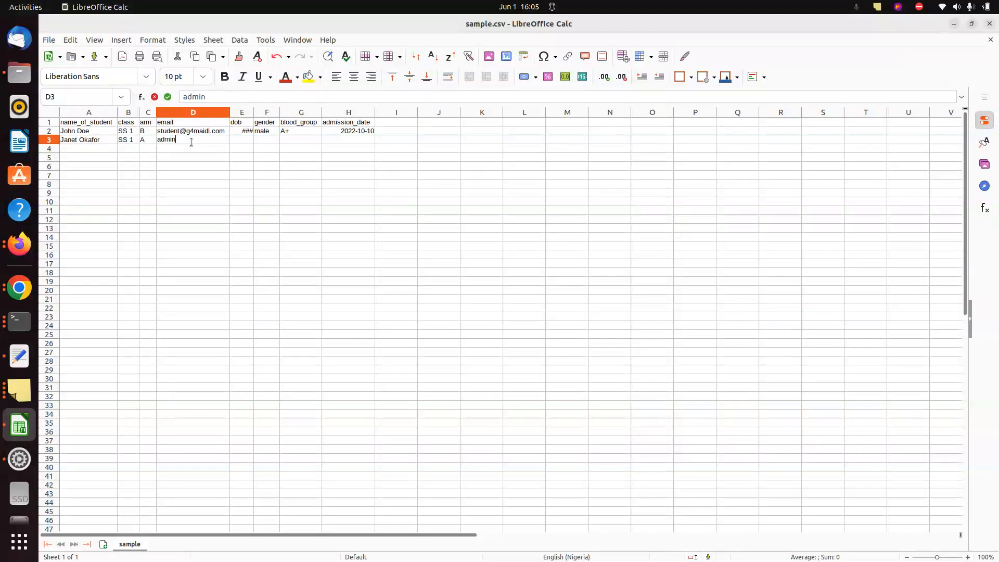
text(@mail.com)
key(Return)
double_click(180, 140)
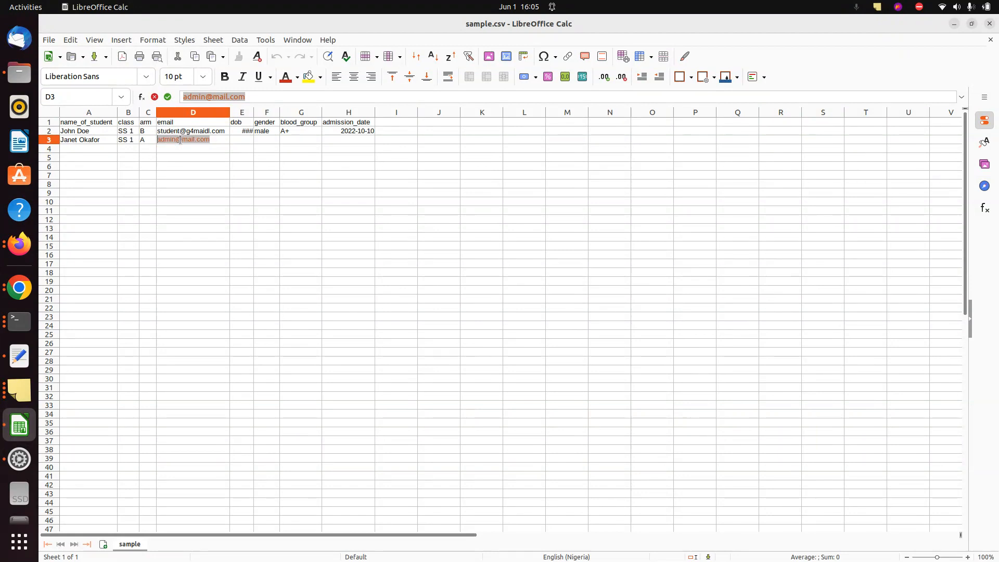
key(Escape)
key(Left)
click(204, 96)
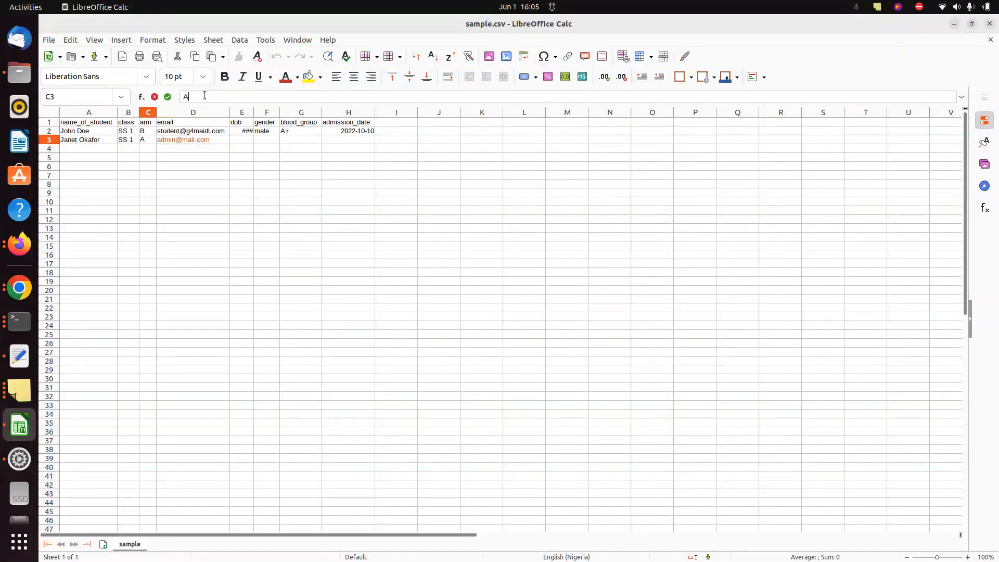
Replace D3 with a different email address, save sample.csv, and switch to the Downloads folder
click(186, 141)
text(s)
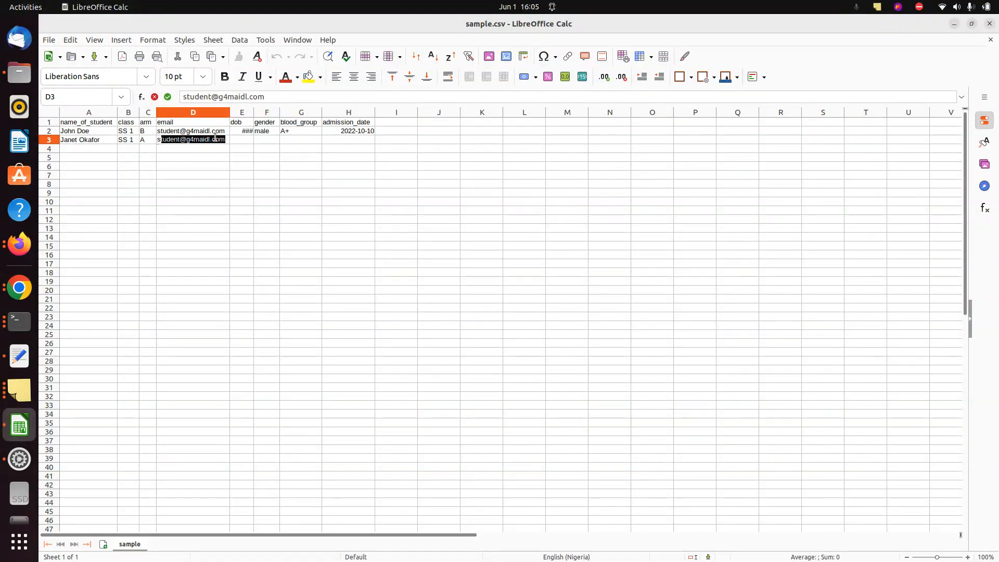
text(tudent@mail.com)
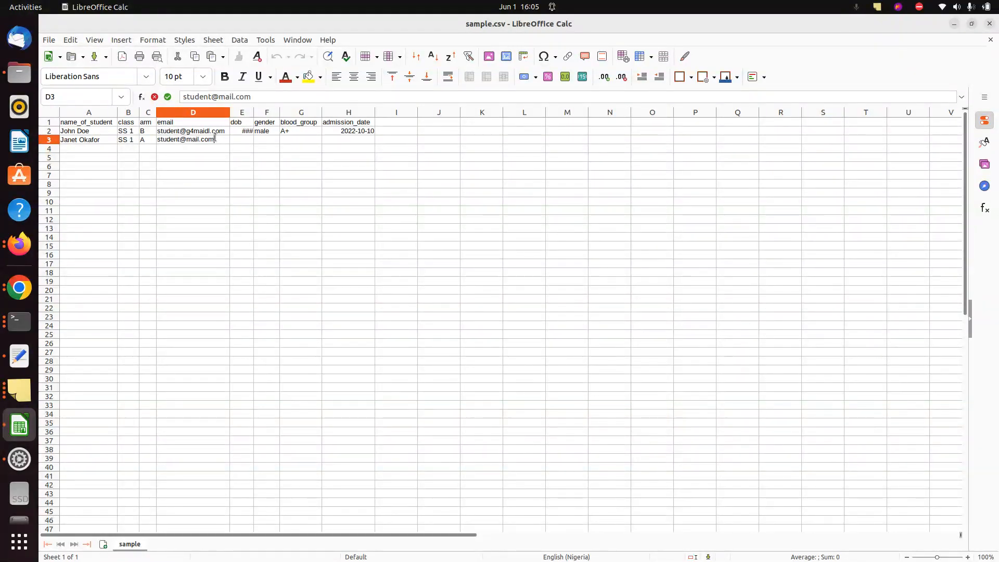
key(ctrl+a)
key(alt+Tab)
key(Tab)
key(alt+Tab)
key(Tab)
Re-upload the updated sample.csv to the student batch upload and check the feedback
key(alt+Tab)
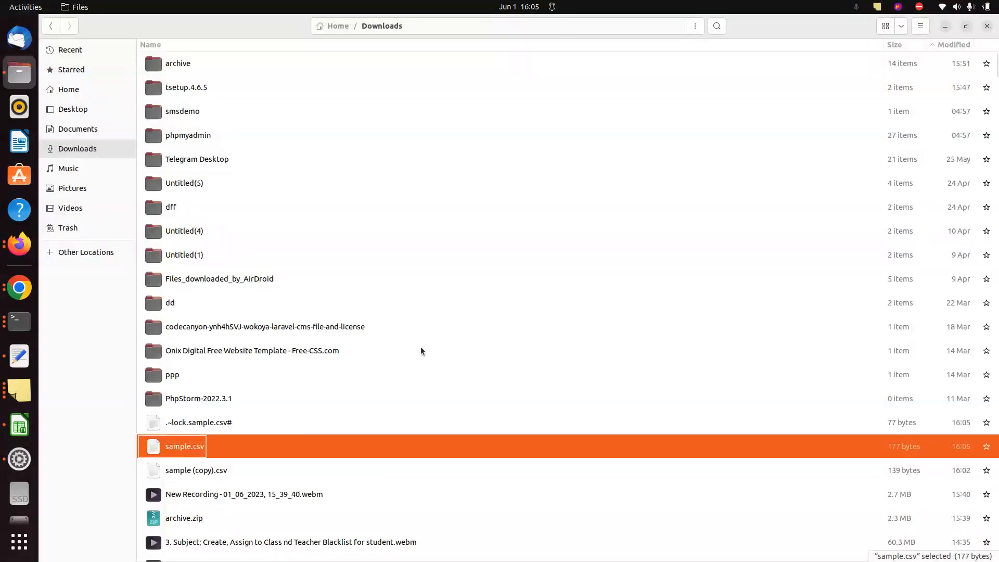
drag(442, 438, 511, 345)
key(alt+Tab)
click(571, 322)
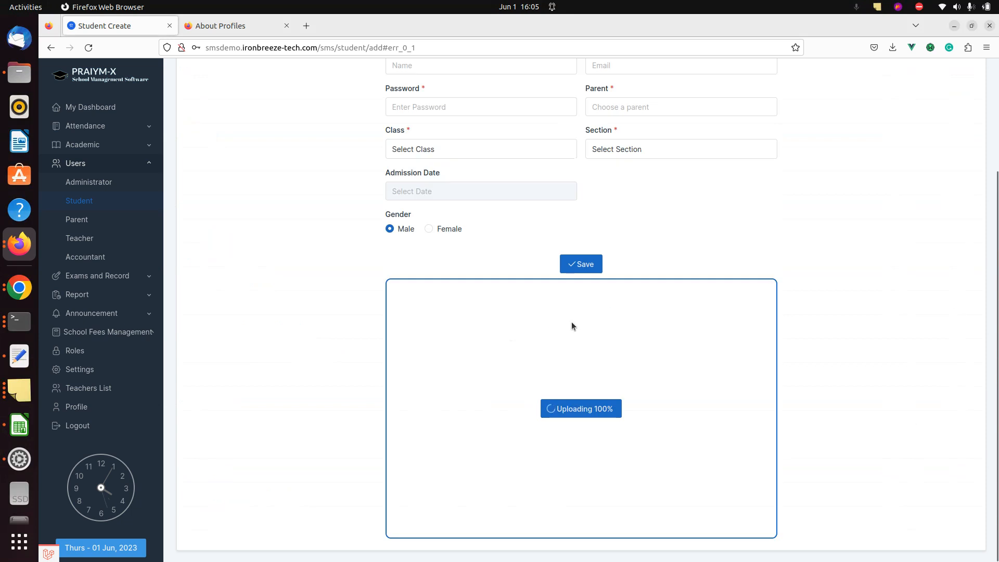
scroll(324, 376, down, 3)
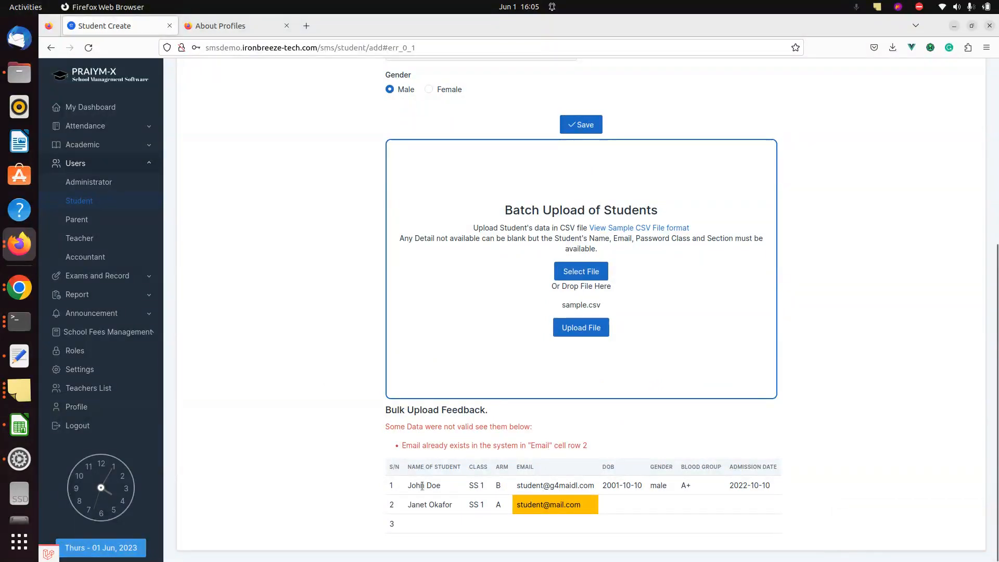
key(alt+Tab)
key(alt+Tab)
key(alt+Tab)
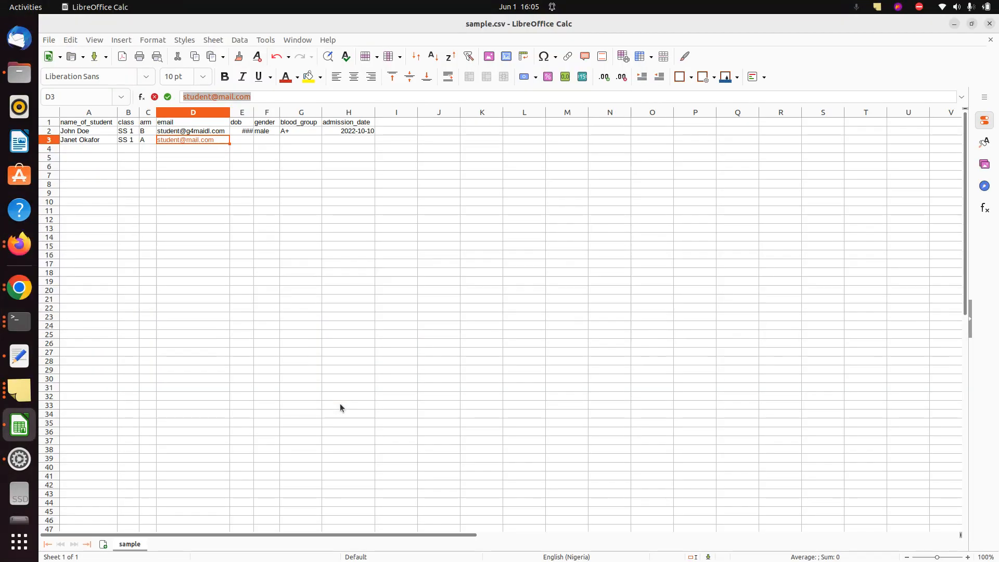
Copy the first student's email from D2 into D3 in sample.csv
triple_click(178, 134)
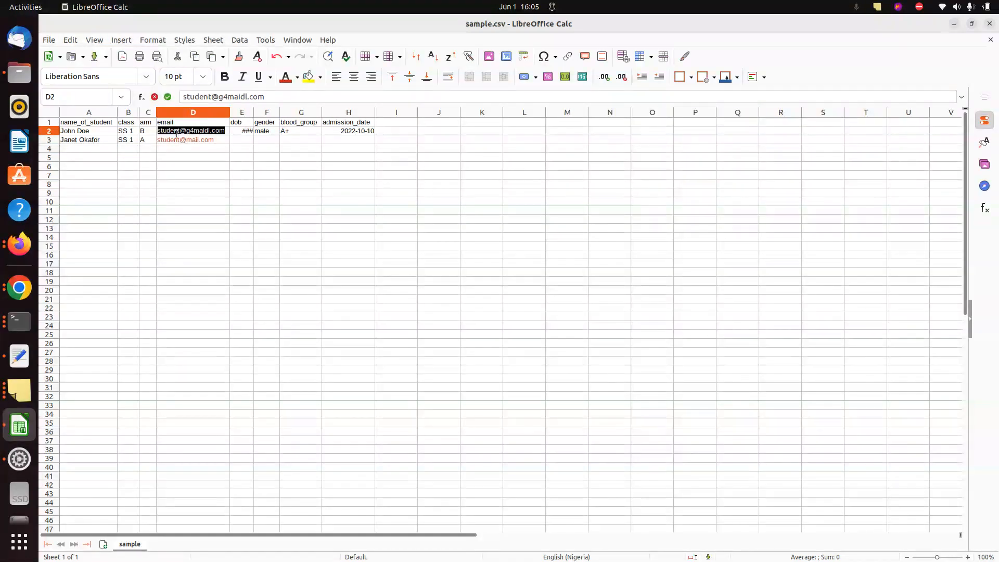
key(ctrl+c)
triple_click(177, 138)
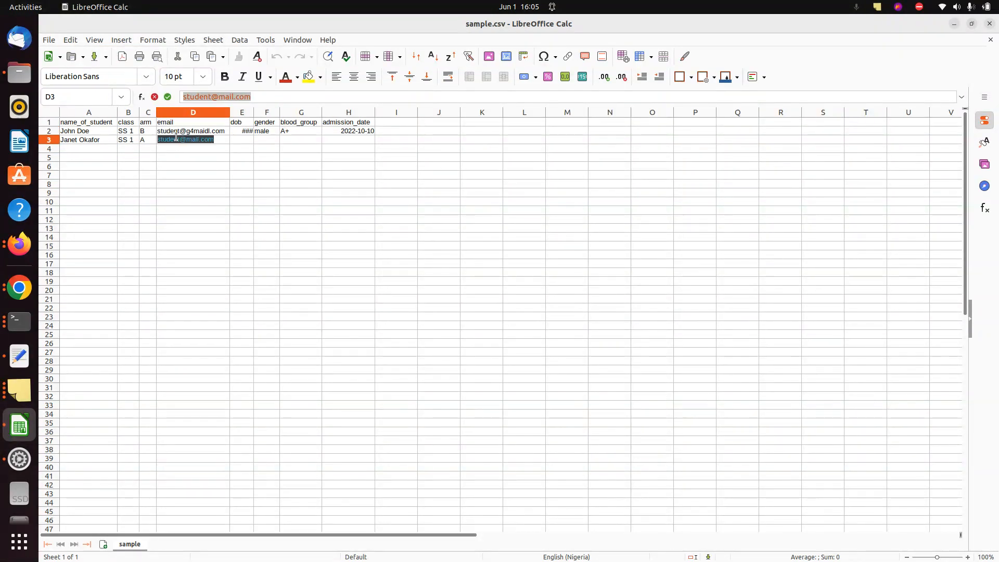
key(ctrl+v)
Upload sample.csv again and read the duplicate-email error for row 2
key(alt+Tab)
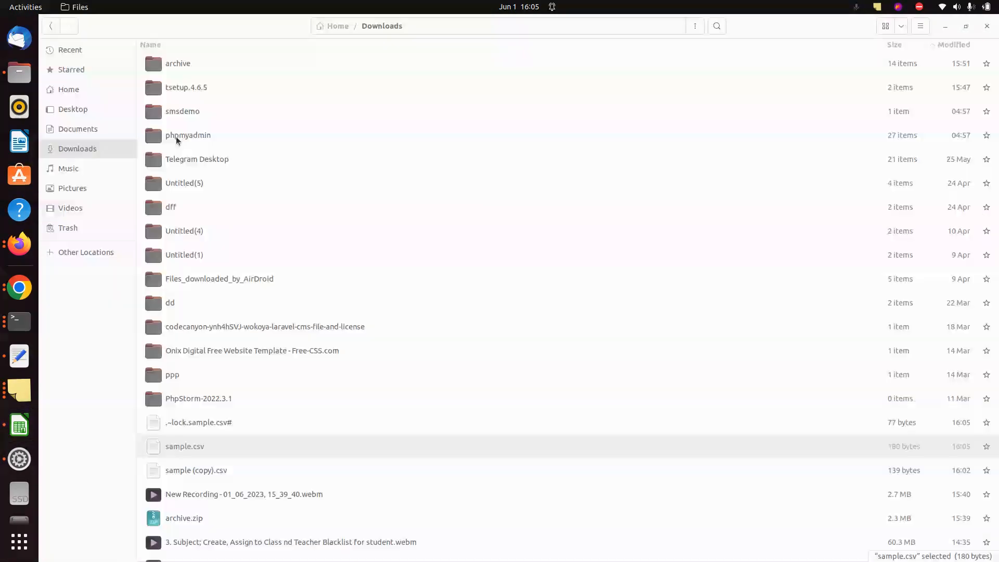
drag(332, 443, 542, 338)
key(alt+Tab)
key(alt+Tab)
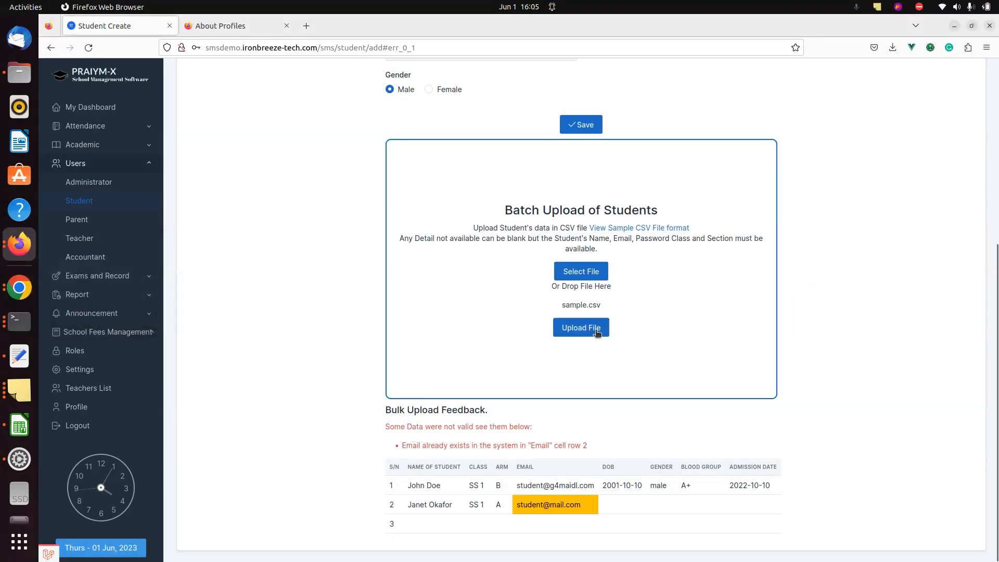
click(598, 332)
scroll(244, 352, down, 5)
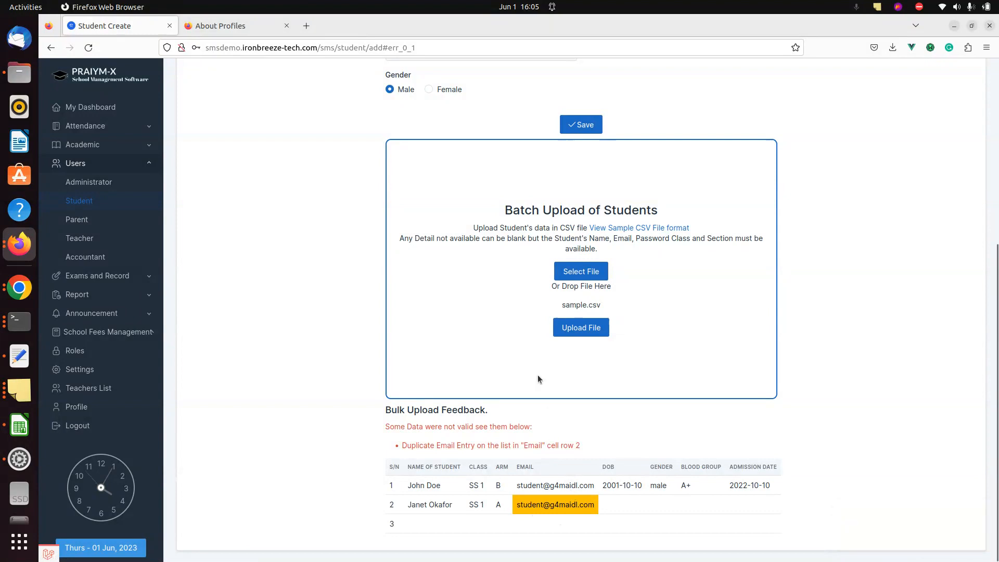
key(alt+Tab)
key(alt+Tab)
key(alt+Tab)
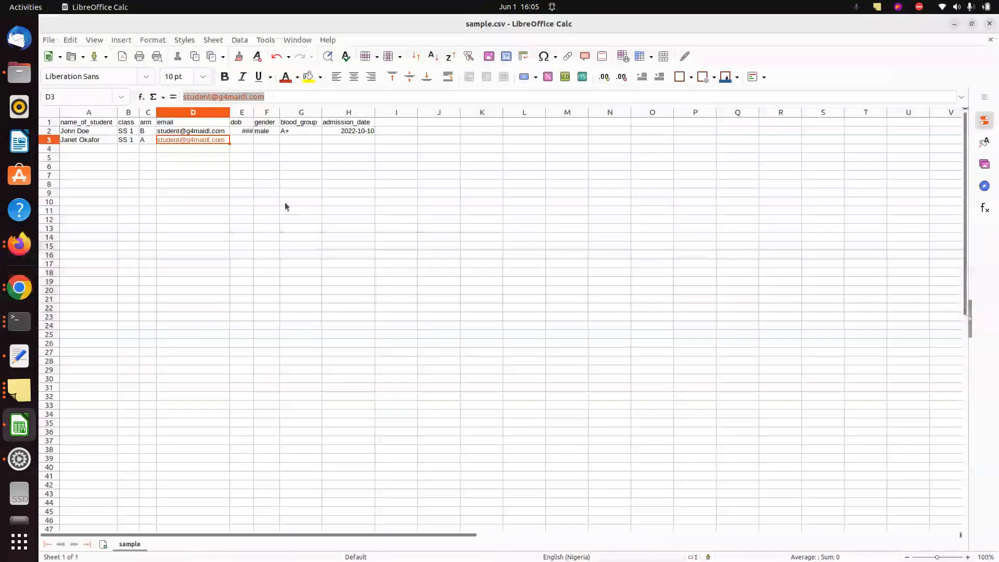
double_click(205, 141)
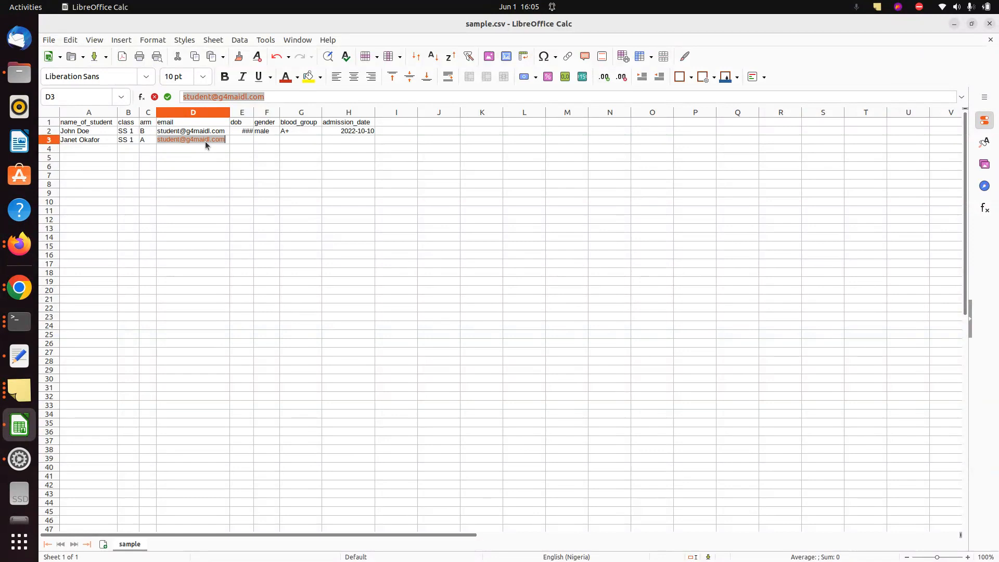
text(st)
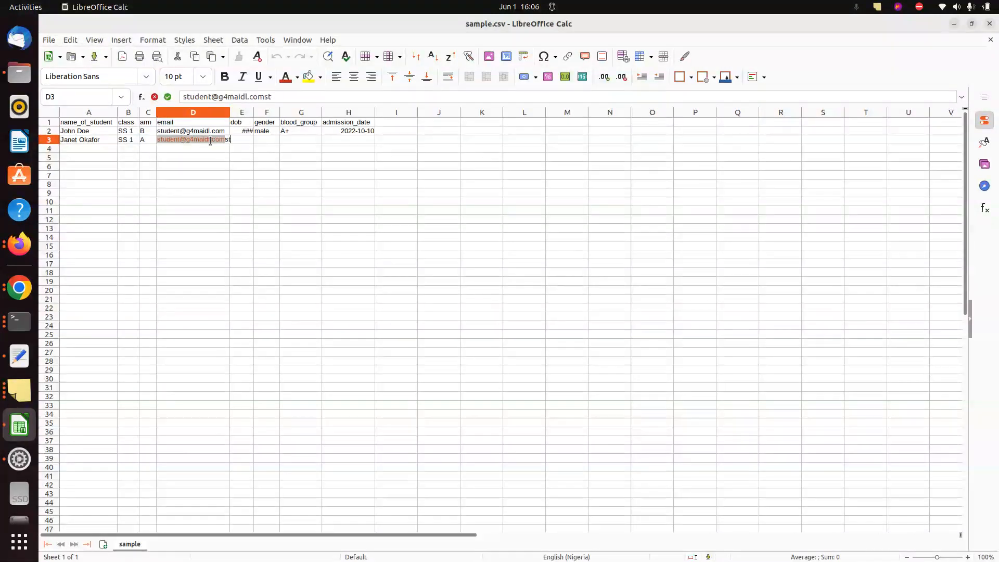
key(BackSpace)
key(BackSpace)
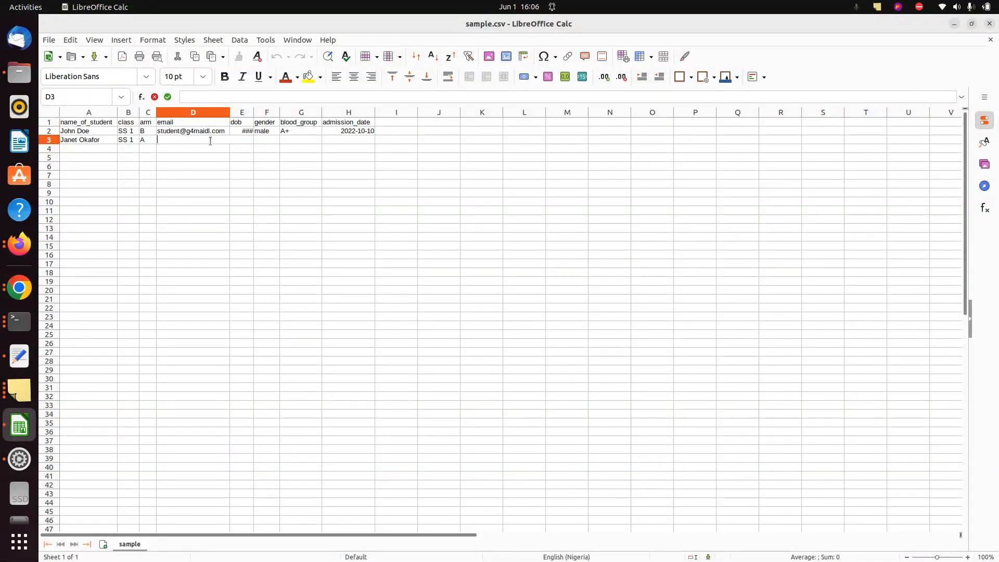
text(stu@mail.com)
key(ctrl+a)
key(ctrl+c)
key(alt+Tab)
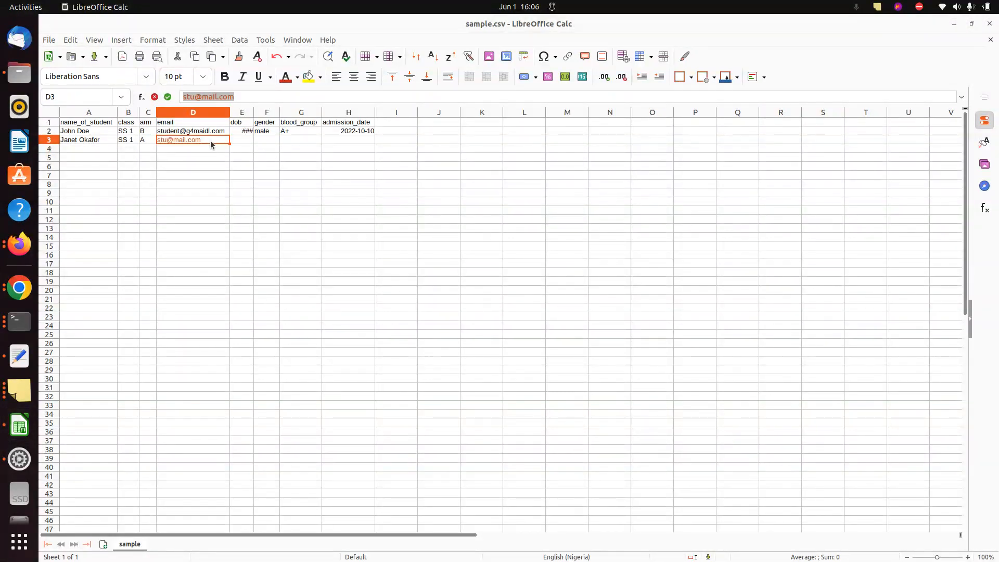
Upload the corrected sample.csv and proceed with bulk insertion of both previewed students
drag(412, 458, 528, 357)
key(alt+Tab)
key(alt+Tab)
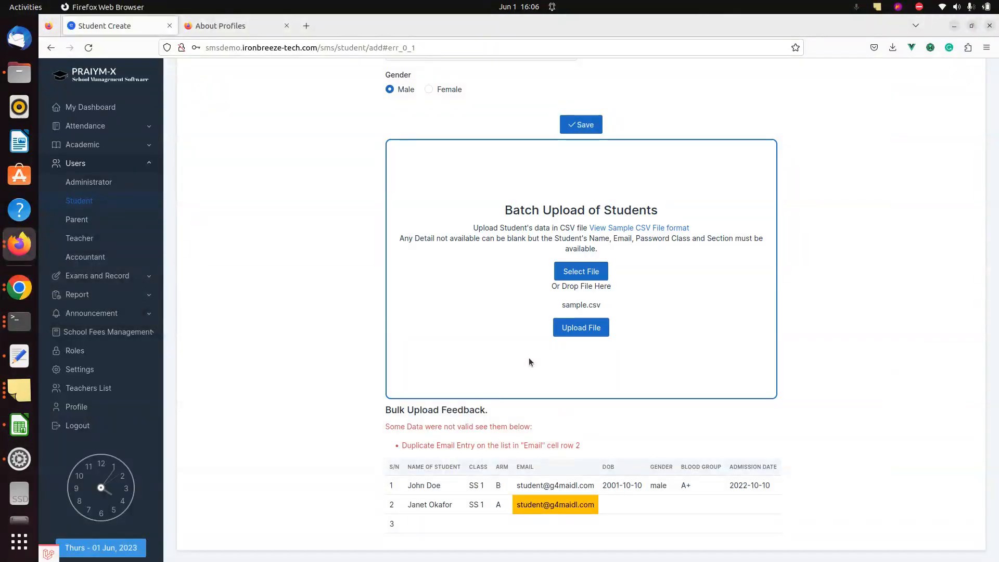
click(584, 327)
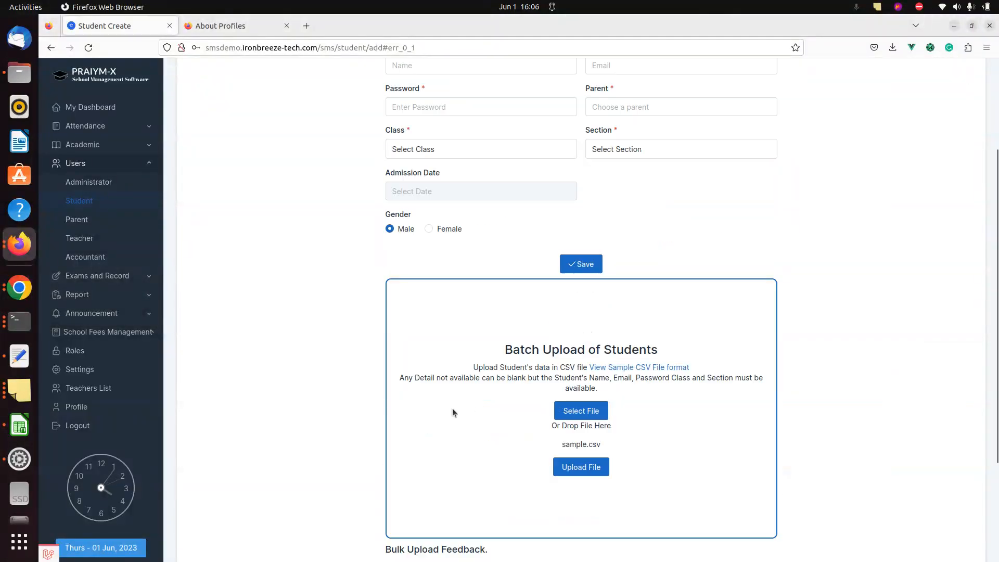
scroll(257, 371, down, 5)
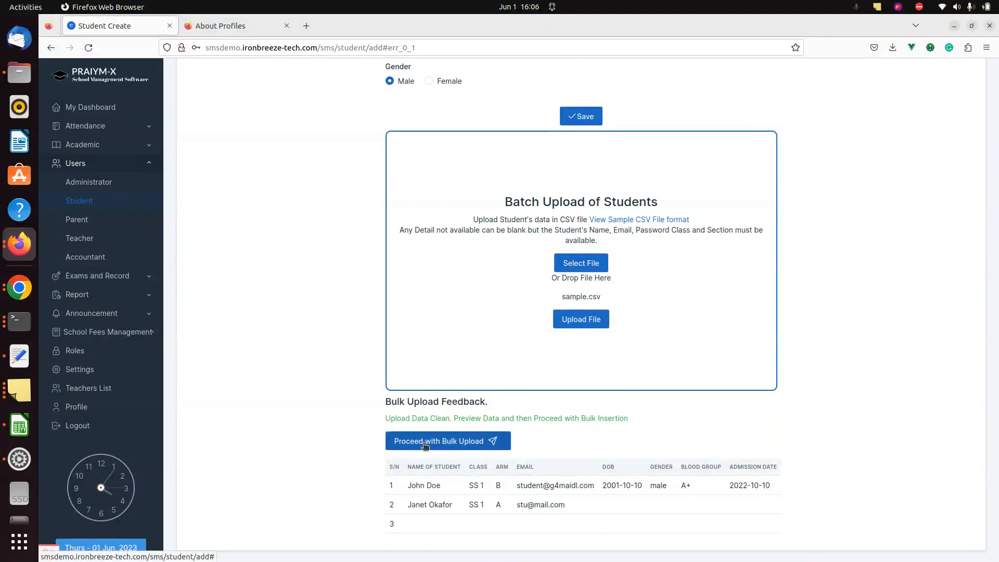
click(424, 443)
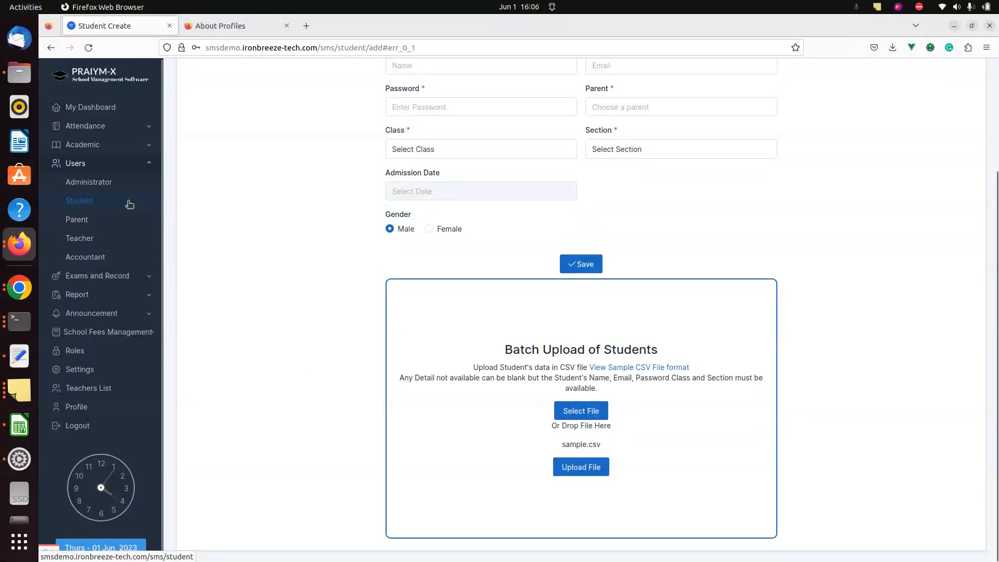
Open the Student List and reload it to look for the imported students
scroll(255, 247, up, 5)
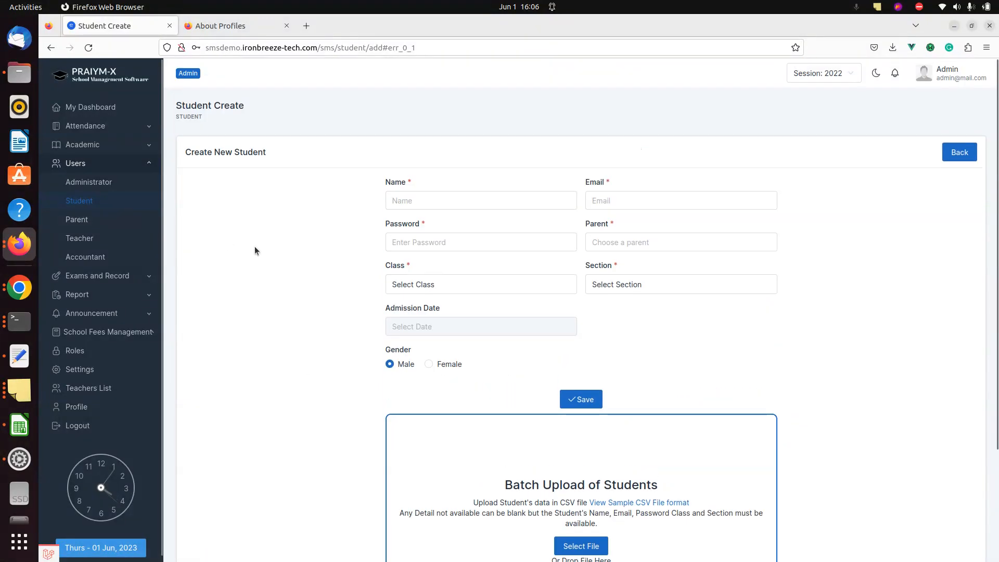
click(82, 202)
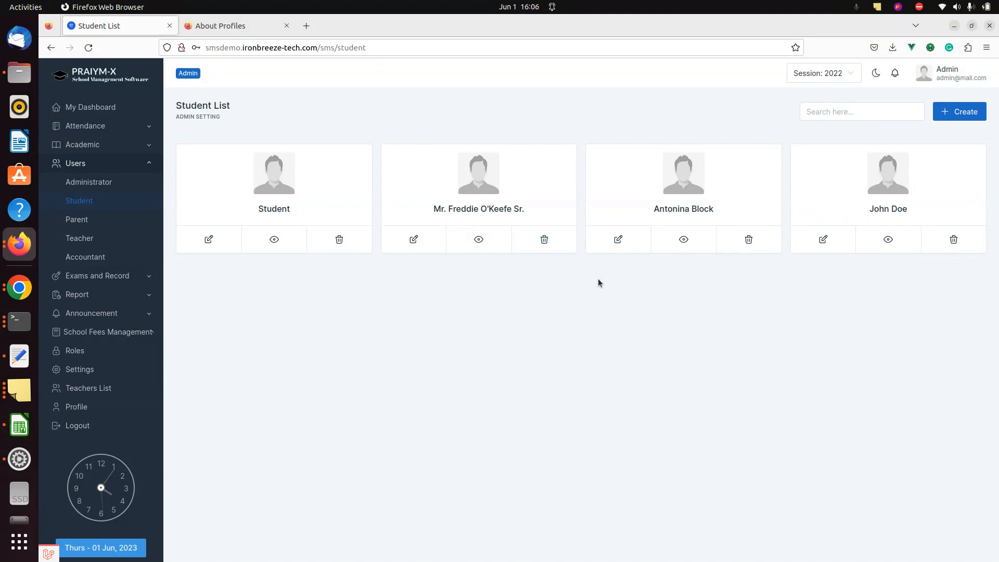
key(alt+Tab)
key(alt+Tab)
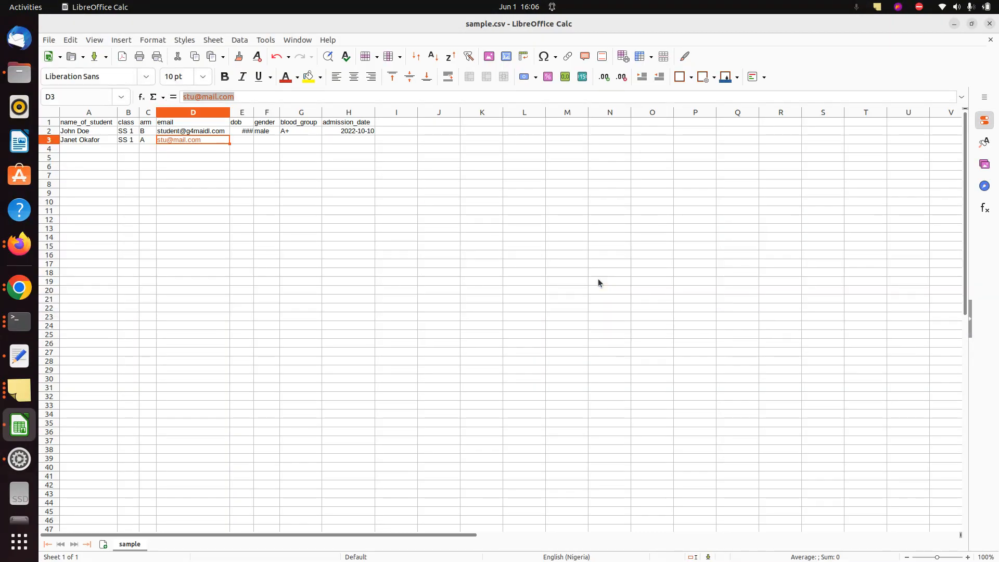
key(alt+Tab)
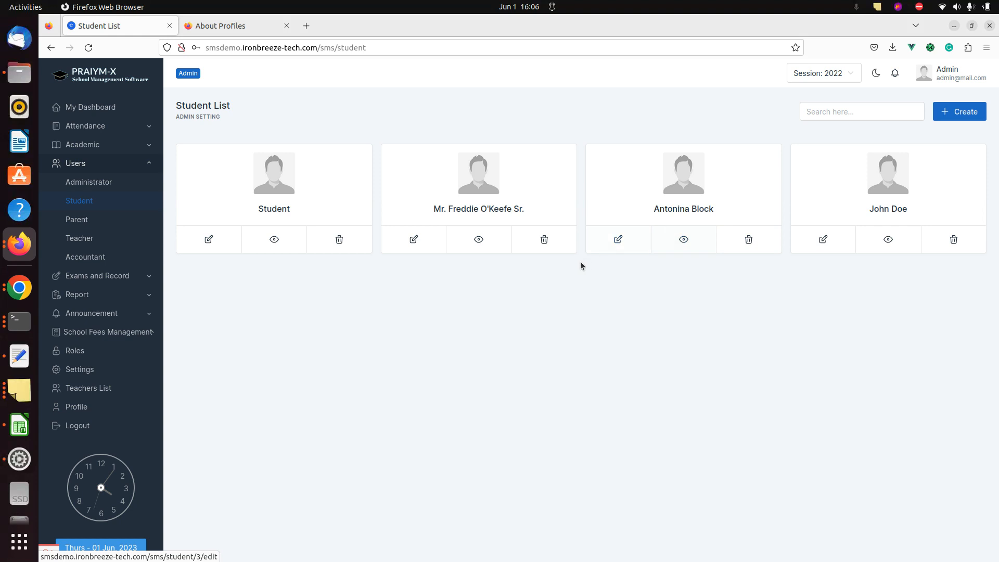
key(F5)
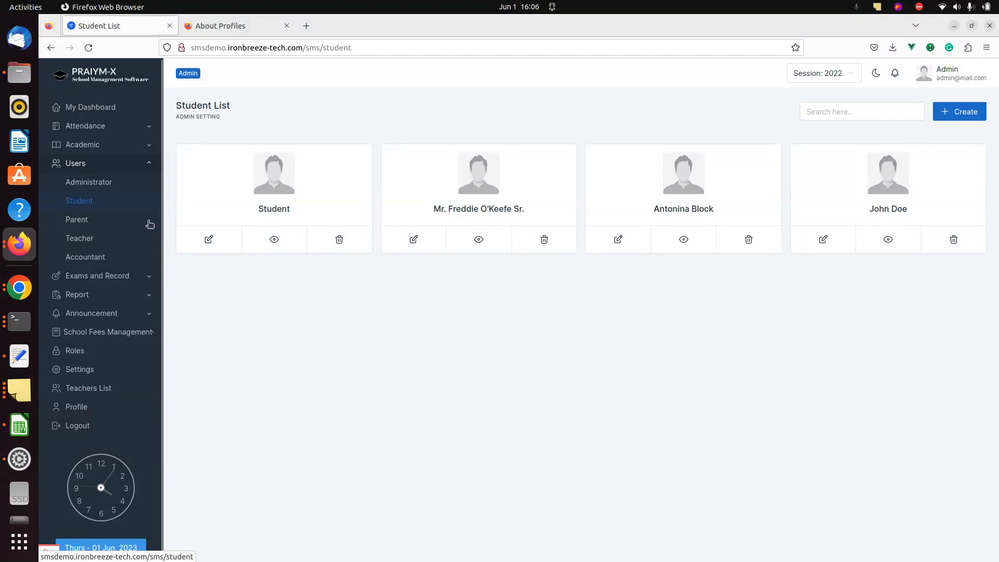
Return to the Create student form and review the first student's class entry in sample.csv
click(966, 117)
key(alt+Tab)
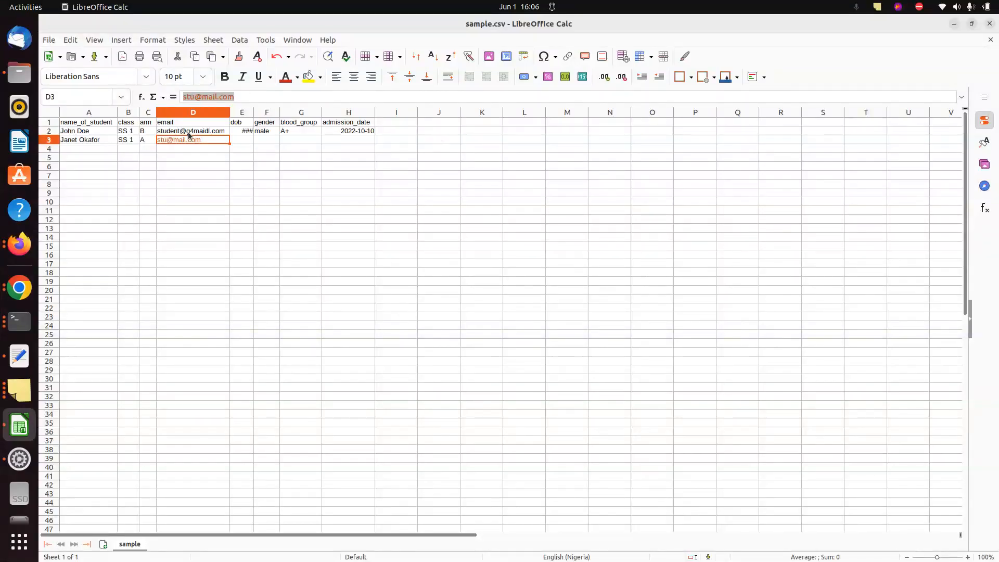
click(131, 133)
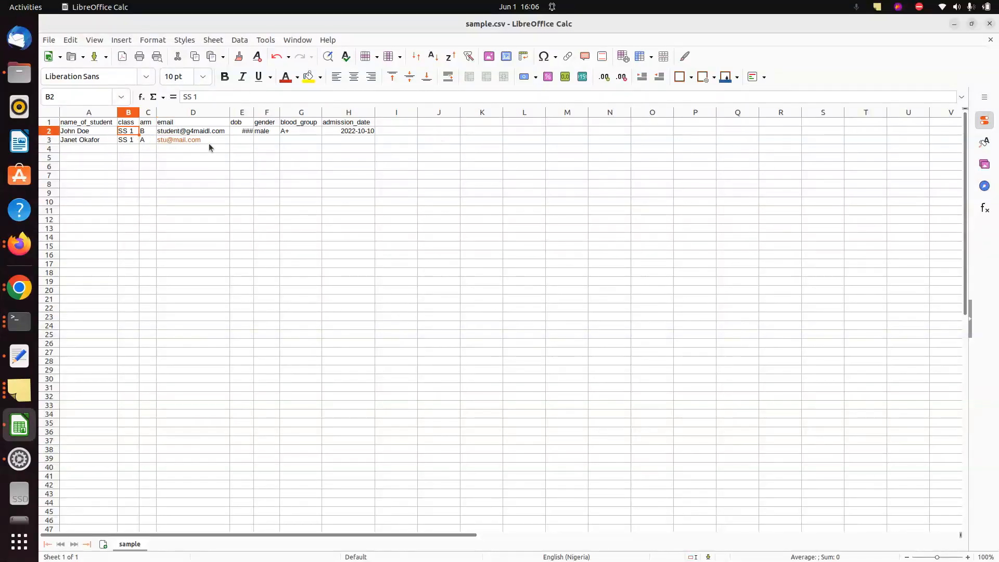
click(250, 138)
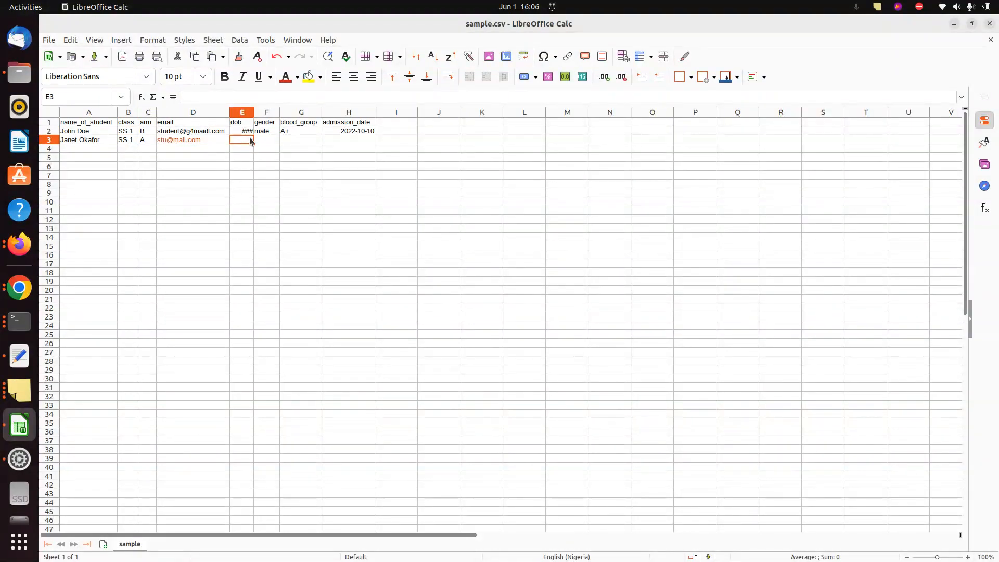
key(alt+Tab)
key(alt+Tab)
key(alt+Tab)
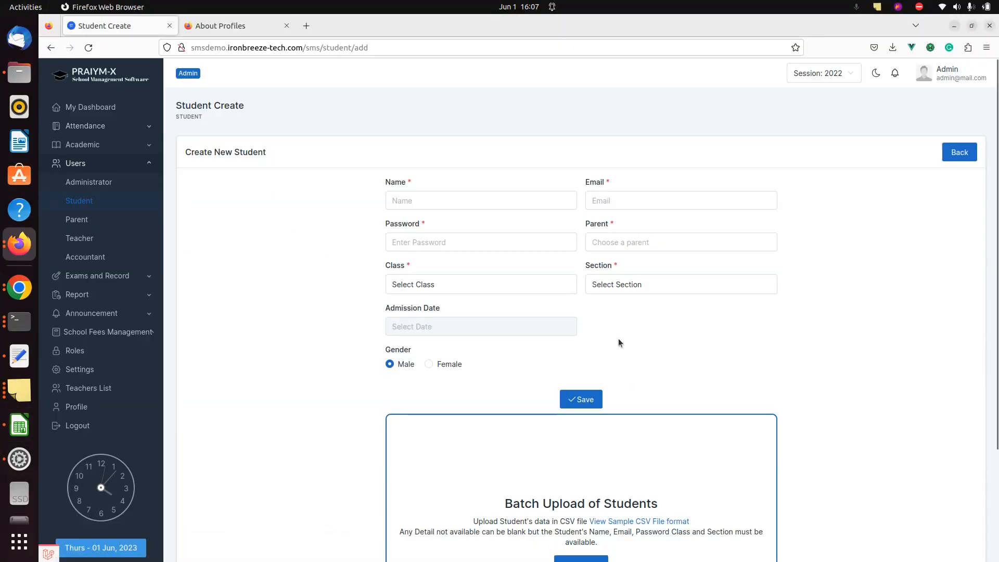
scroll(618, 338, down, 1)
key(alt+Left)
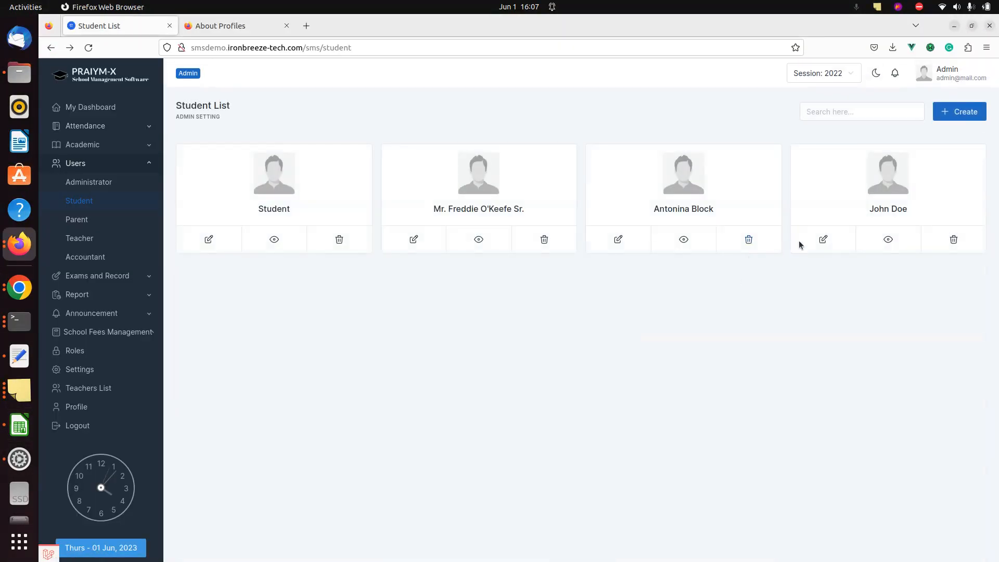
click(816, 242)
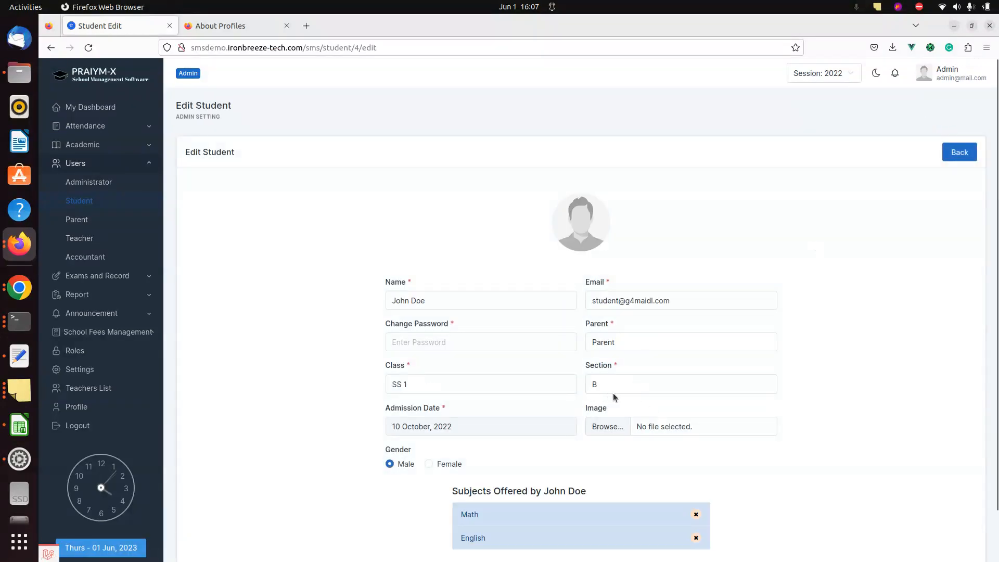
key(alt+Left)
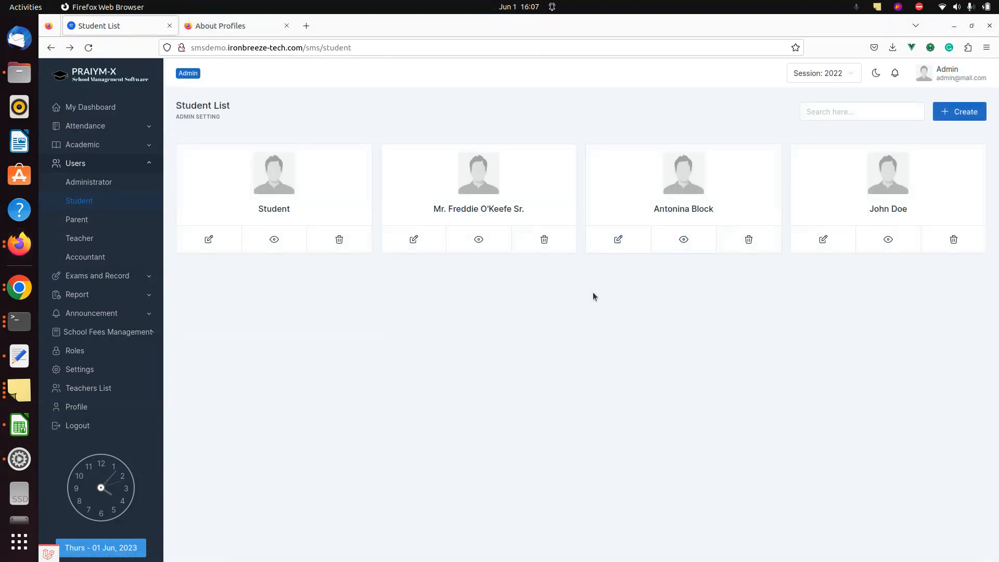
key(alt+Tab)
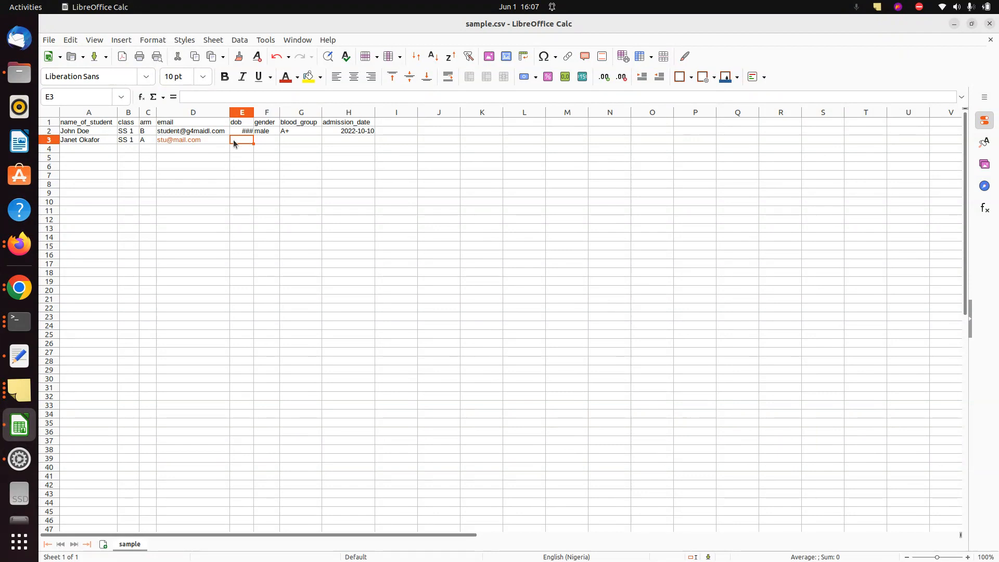
key(alt+Tab)
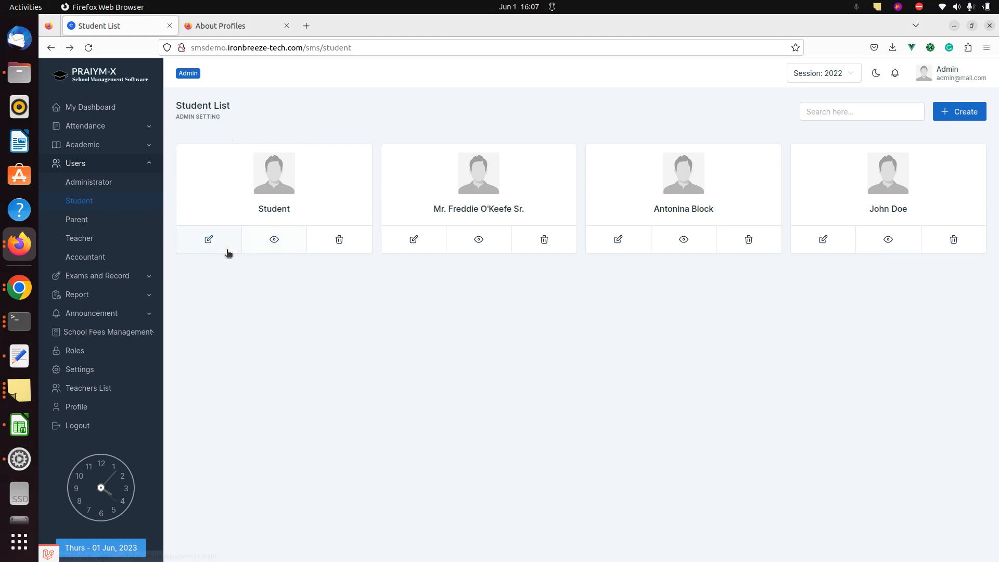
key(F5)
key(alt+Tab)
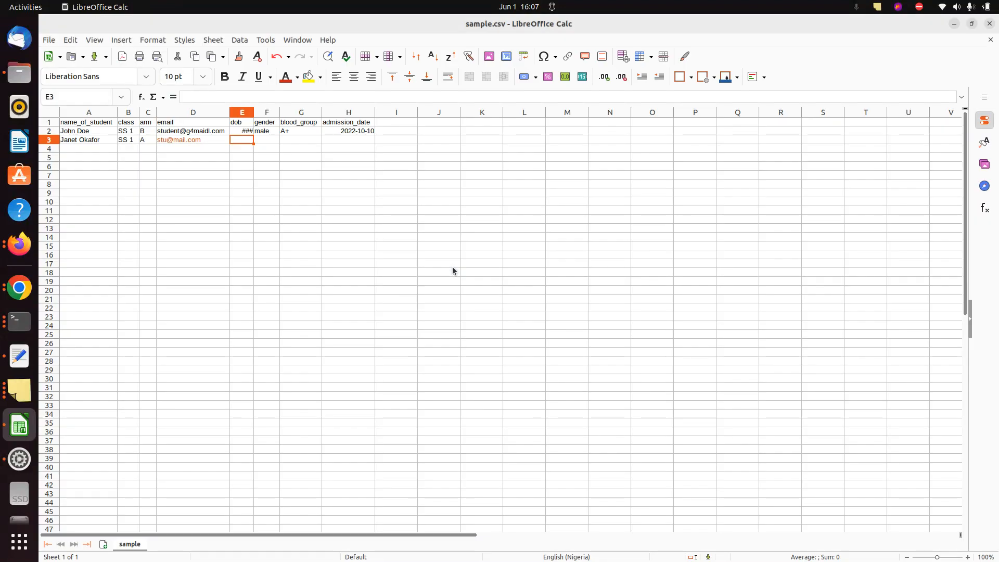
Give the second student date of birth 2001-10-10, gender female and blood group A+
click(286, 139)
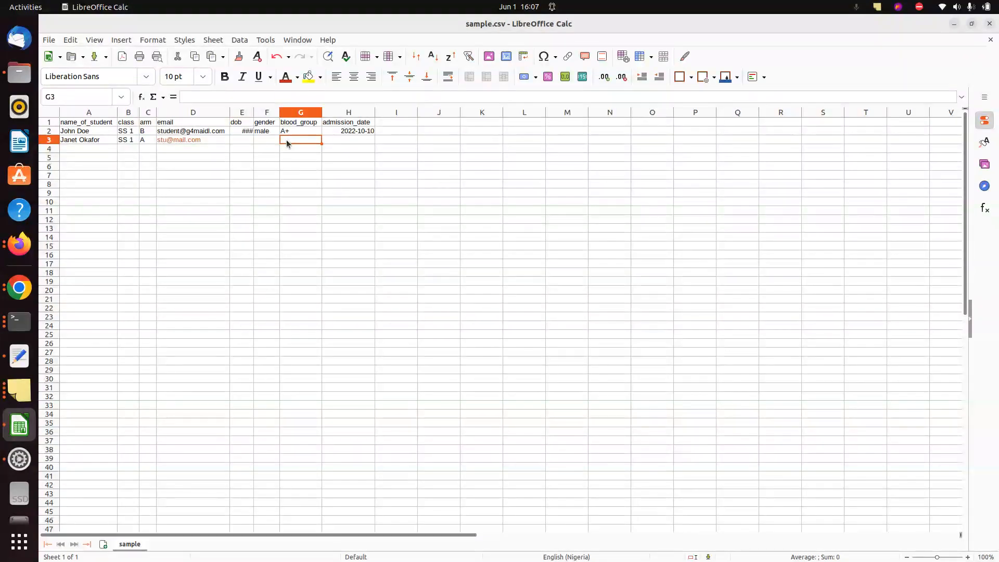
double_click(241, 130)
triple_click(242, 130)
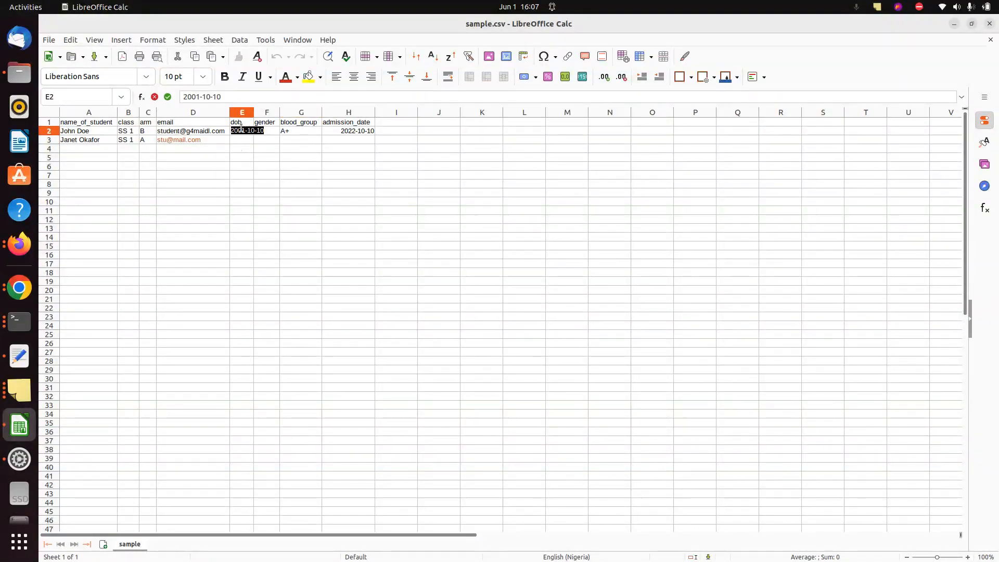
key(ctrl+c)
click(240, 140)
key(ctrl+v)
click(264, 143)
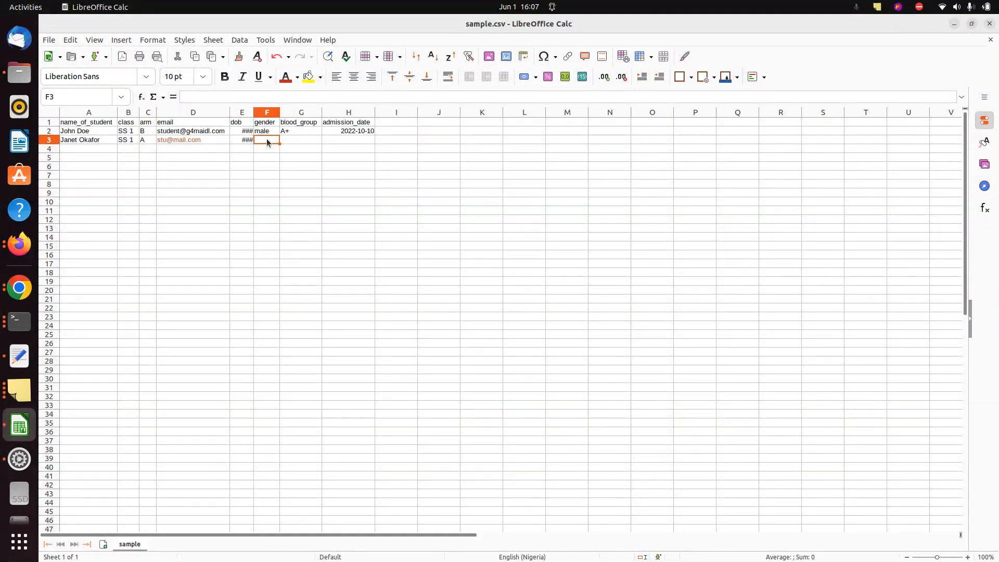
text(female)
key(Tab)
text(A)
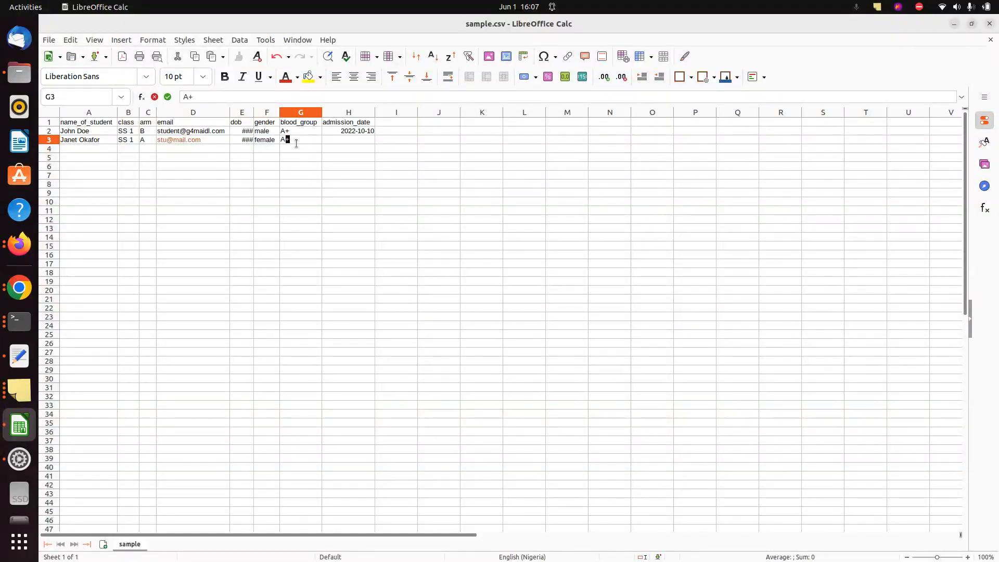
key(Tab)
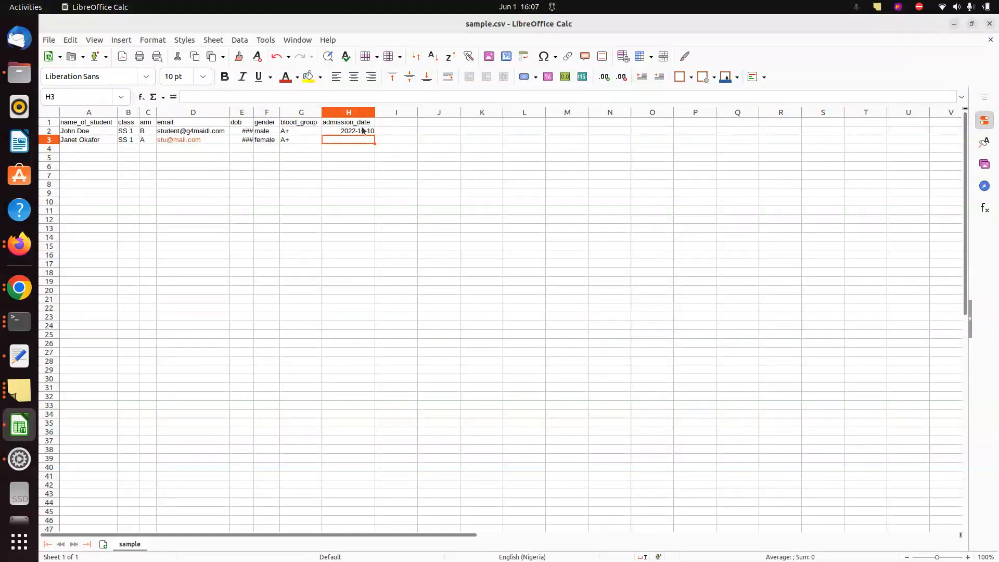
Copy the 2022-10-10 admission date from H2 into H3
click(363, 131)
double_click(363, 130)
key(ctrl+c)
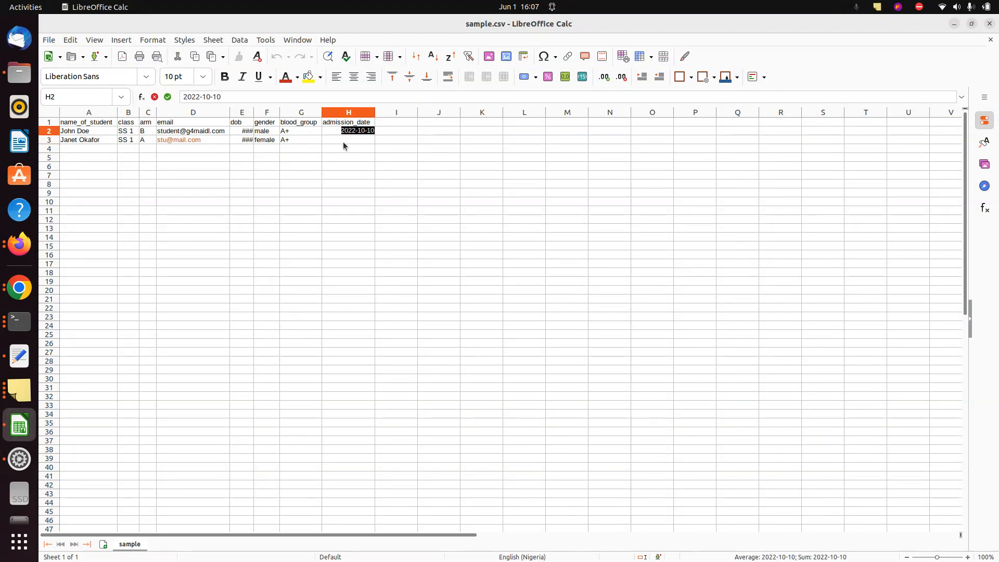
click(344, 139)
key(ctrl+v)
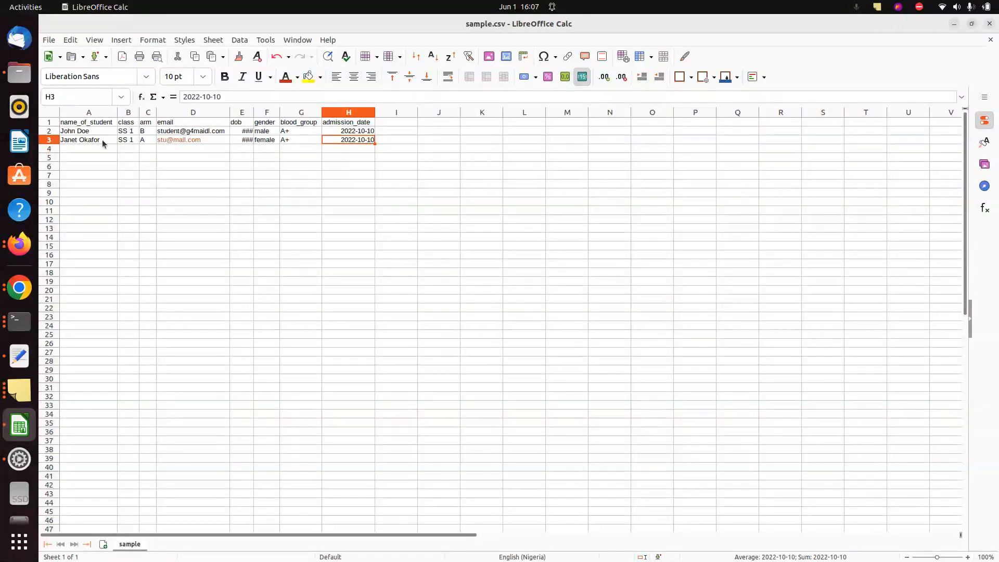
Rename the first student in A2 to 'John Doe Second'
click(98, 133)
triple_click(98, 132)
click(97, 133)
text(Second)
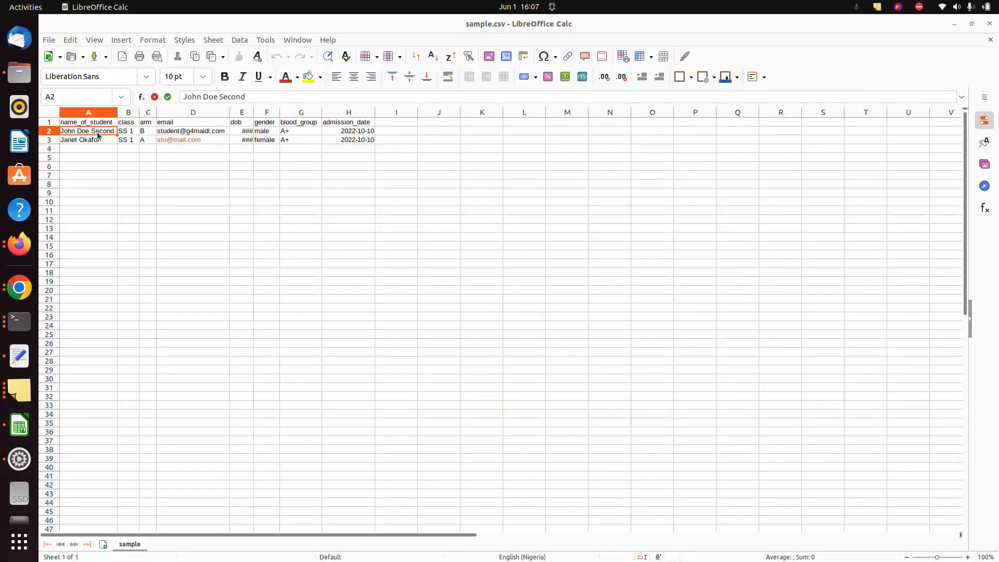
key(alt+Tab)
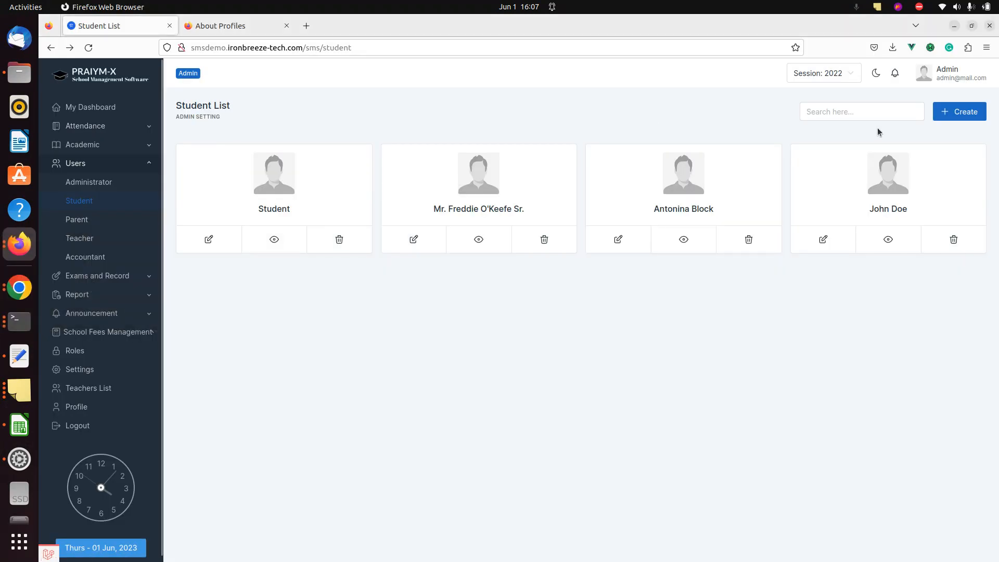
Batch-upload the edited sample.csv from the Create page; both emails are reported as existing
click(957, 112)
key(alt+Tab)
key(alt+Tab)
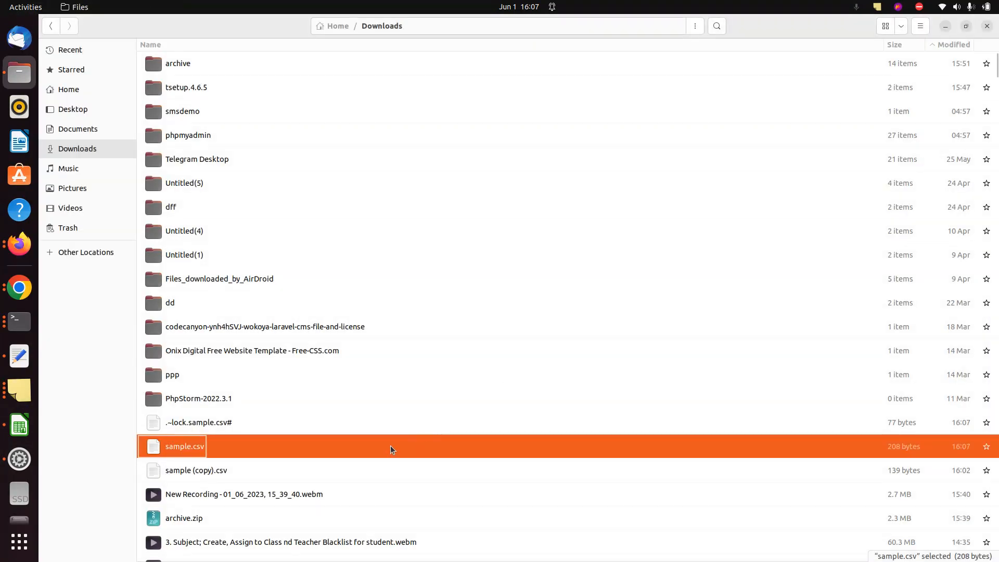
drag(391, 446, 470, 513)
key(alt+Tab)
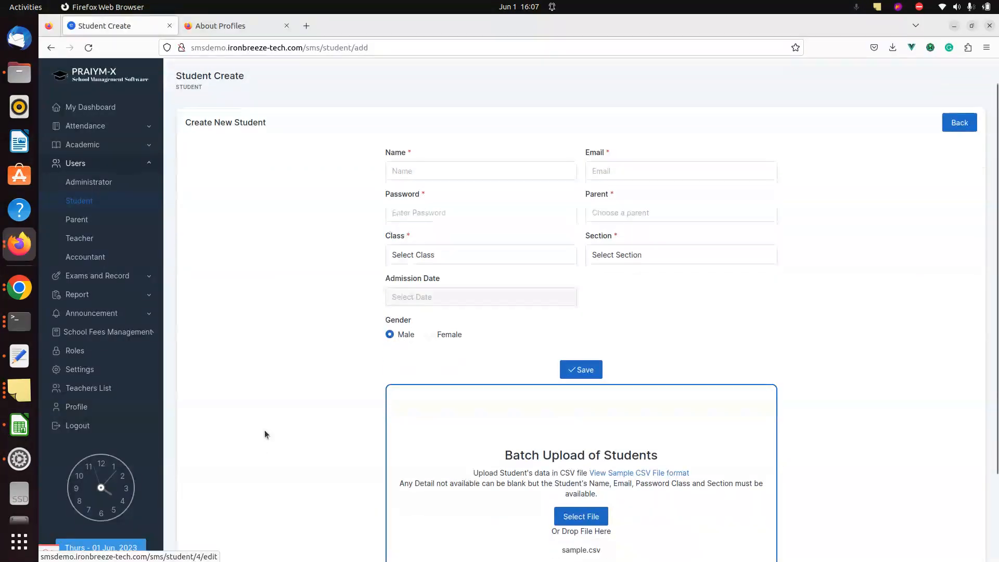
scroll(264, 430, down, 3)
click(562, 467)
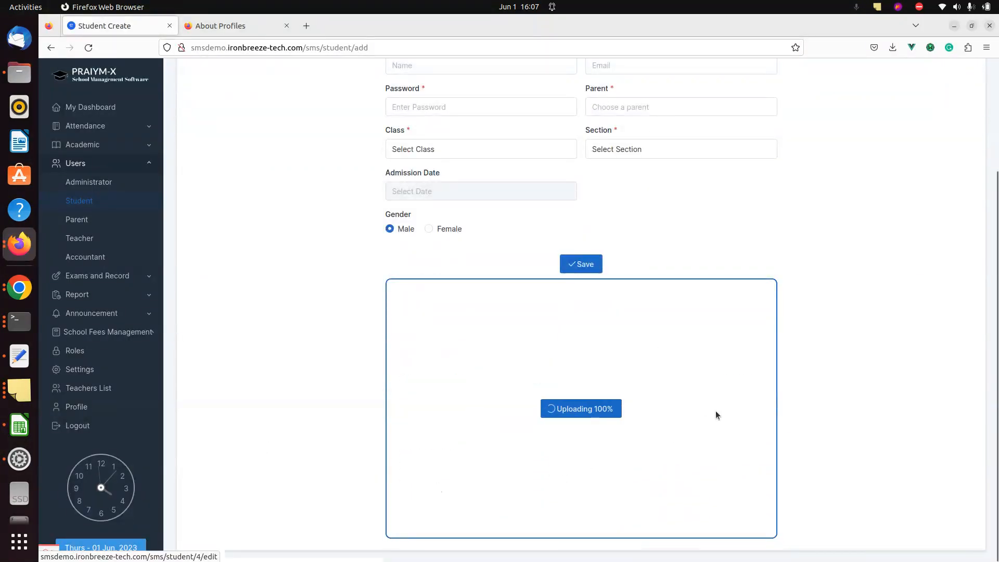
scroll(884, 319, down, 1)
scroll(882, 320, down, 1)
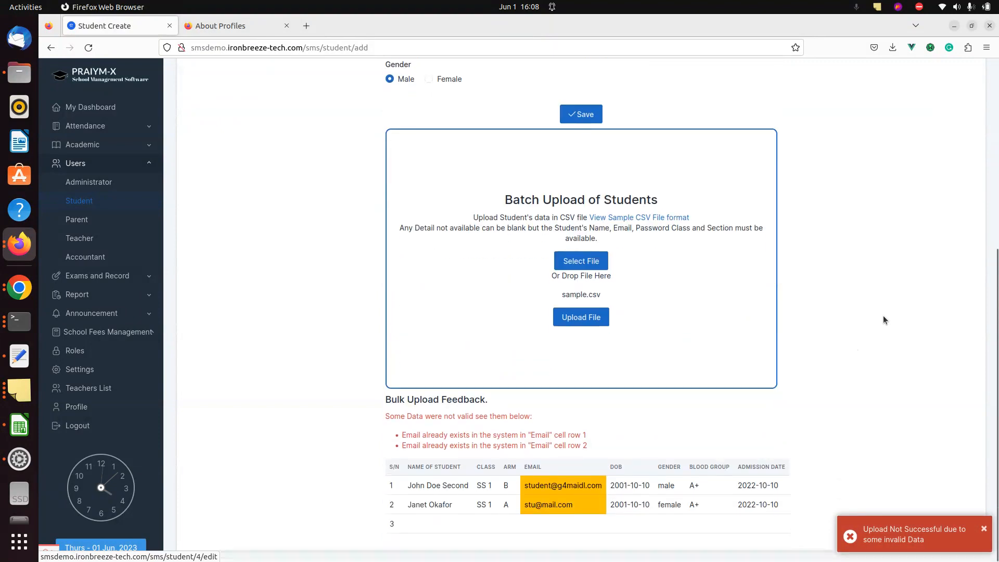
key(alt+Tab)
key(alt+Tab)
key(alt+Tab)
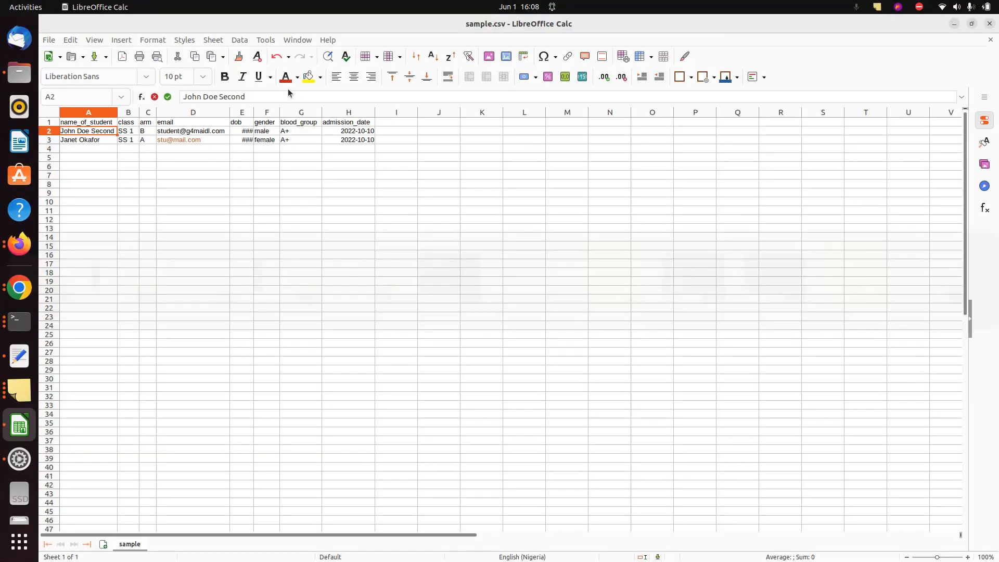
Append 'm' to both students' emails and drop the saved sample.csv onto the upload box
key(alt+Tab)
key(alt+Tab)
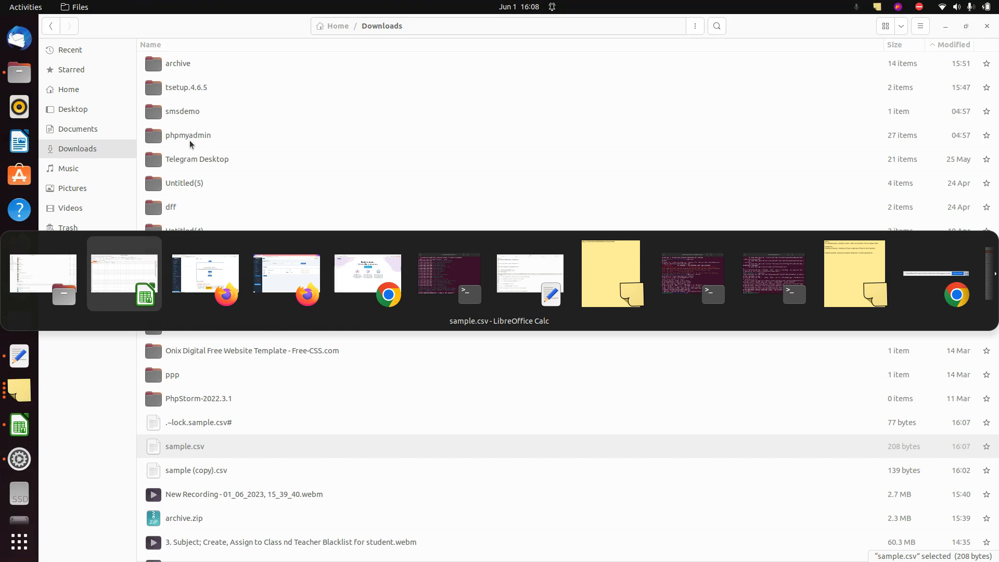
key(alt+Tab)
key(alt+Tab)
key(alt+Tab)
double_click(192, 133)
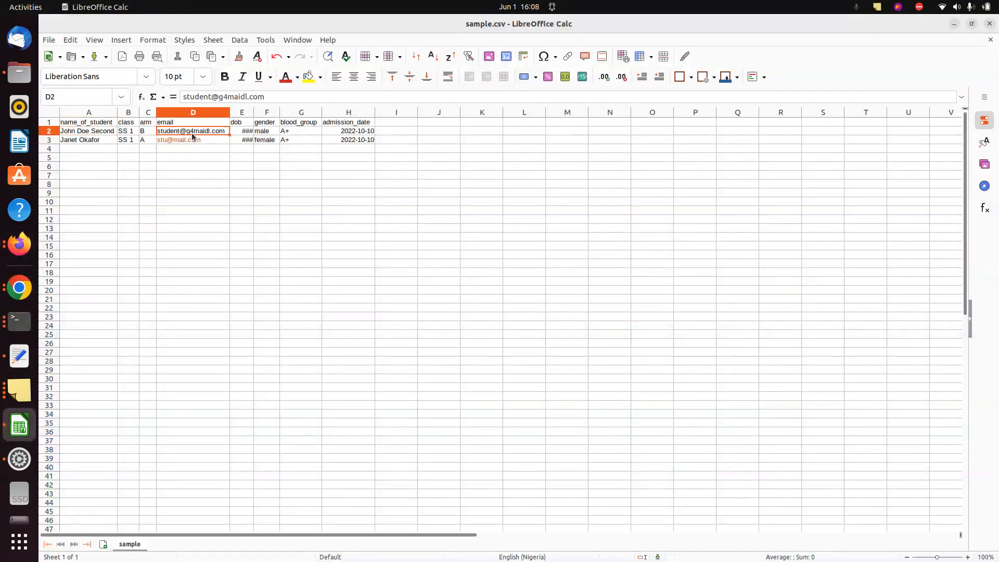
click(226, 133)
text(m)
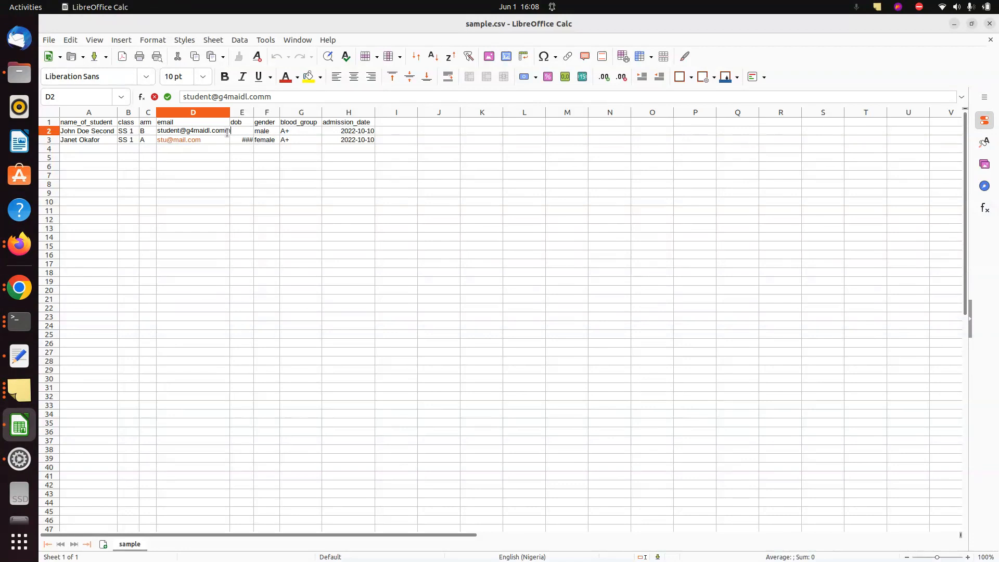
double_click(213, 136)
text(m)
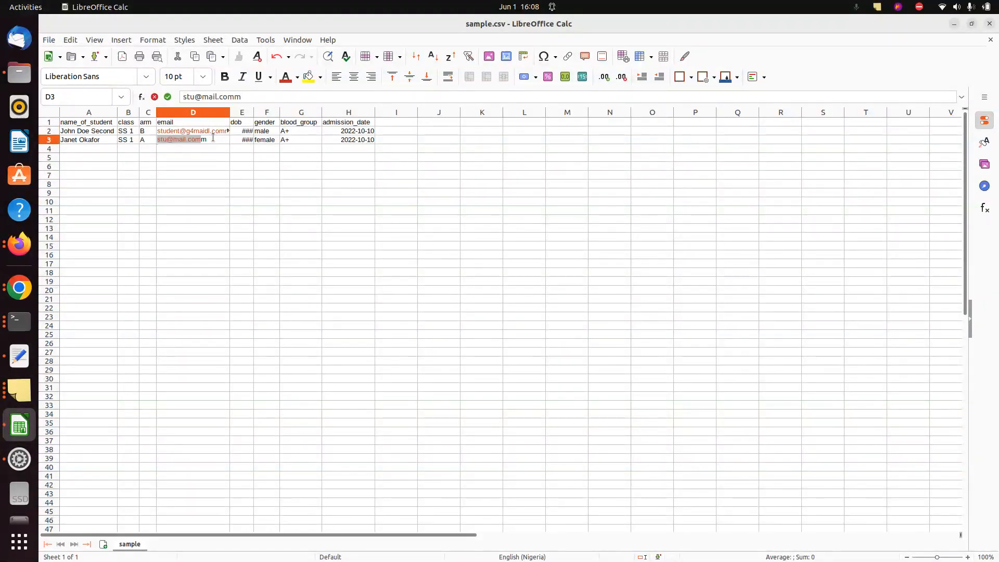
key(alt+Tab)
key(alt+Tab)
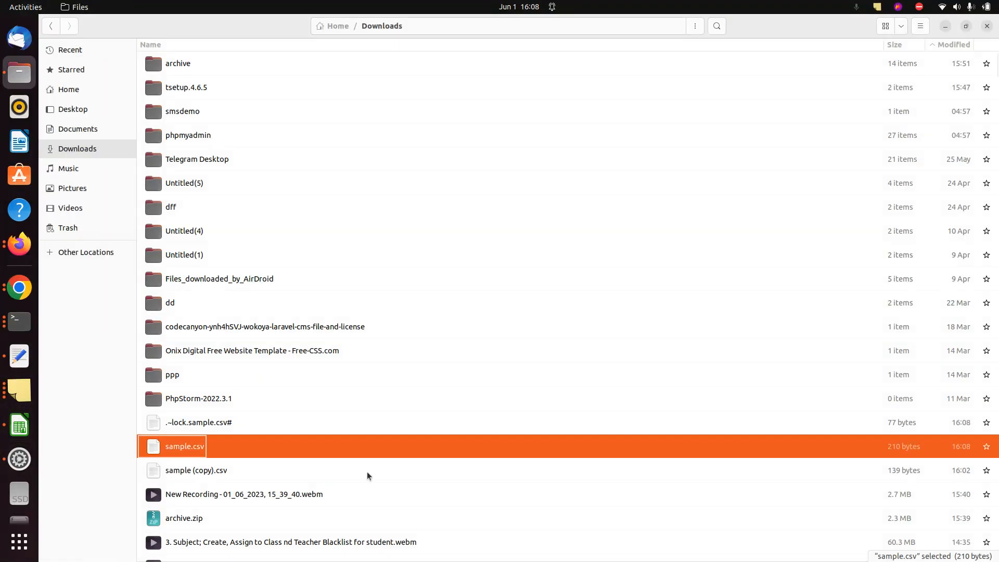
drag(333, 446, 419, 388)
key(alt+Tab)
Upload sample.csv, proceed with bulk insertion, and open the Student List to see six students
click(581, 317)
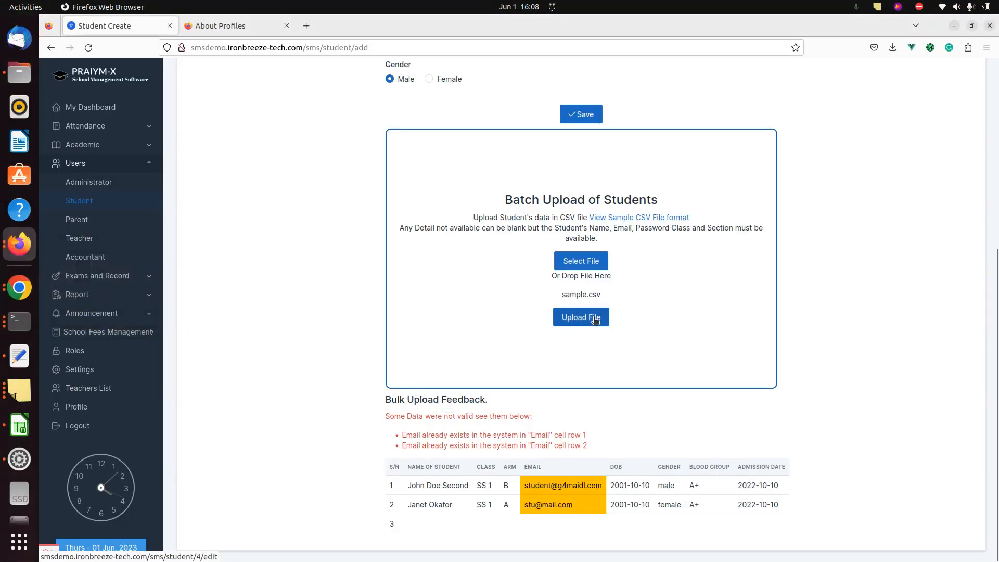
scroll(313, 398, down, 3)
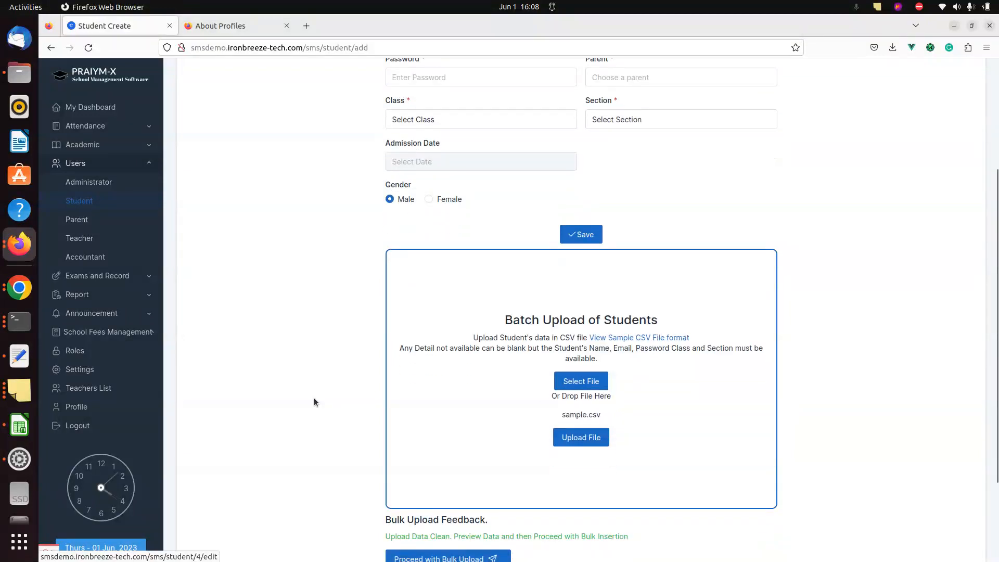
click(430, 447)
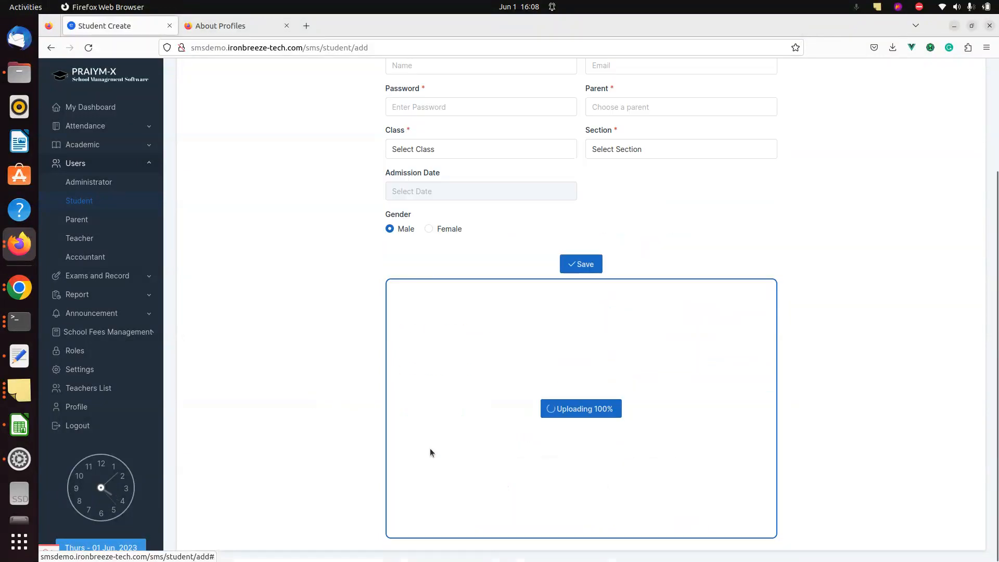
click(118, 202)
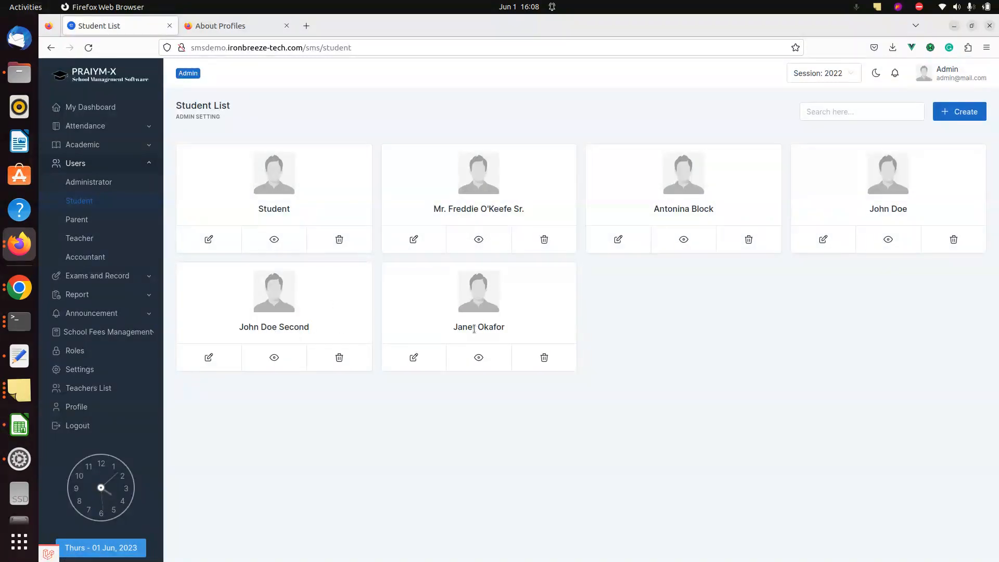
key(alt+Tab)
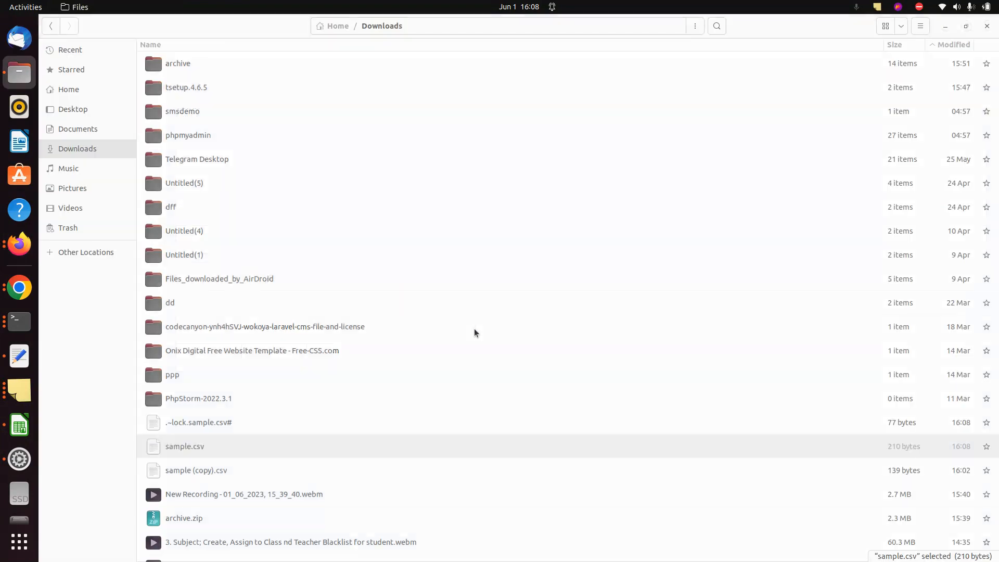
key(alt+Tab)
key(alt+Tab)
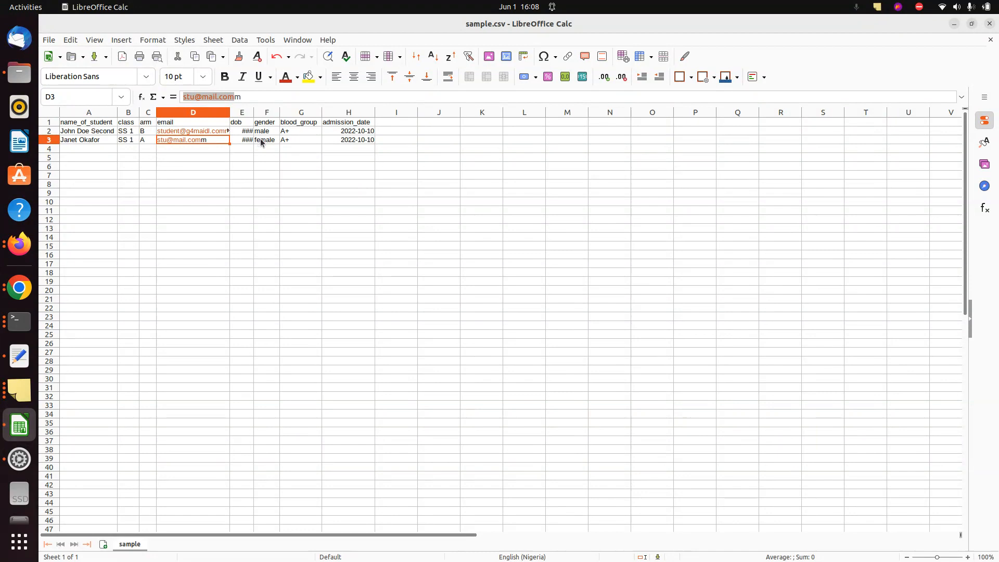
key(alt+Tab)
key(alt+Tab)
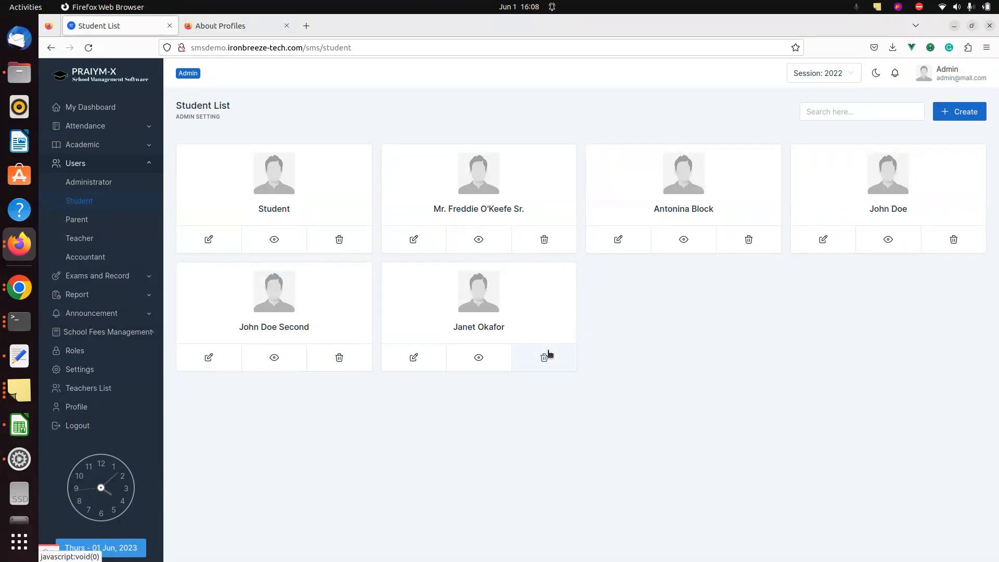
key(alt+Tab)
key(alt+Tab)
key(alt+Tab)
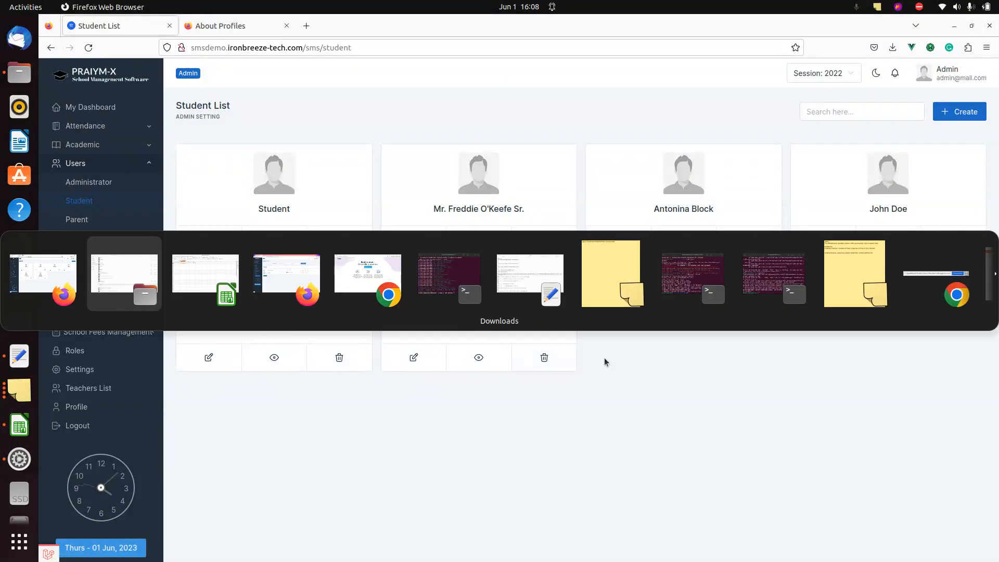
key(alt+Tab)
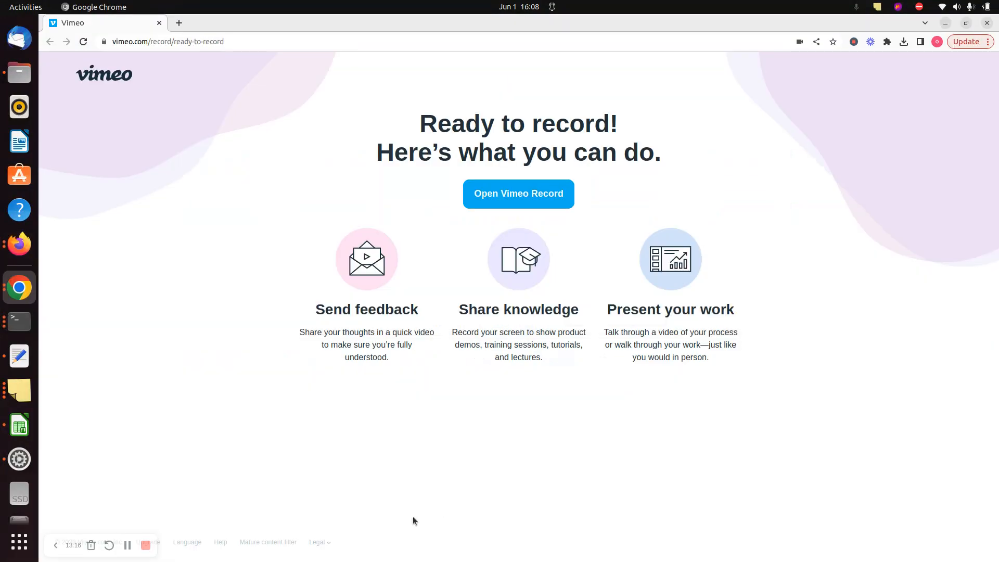